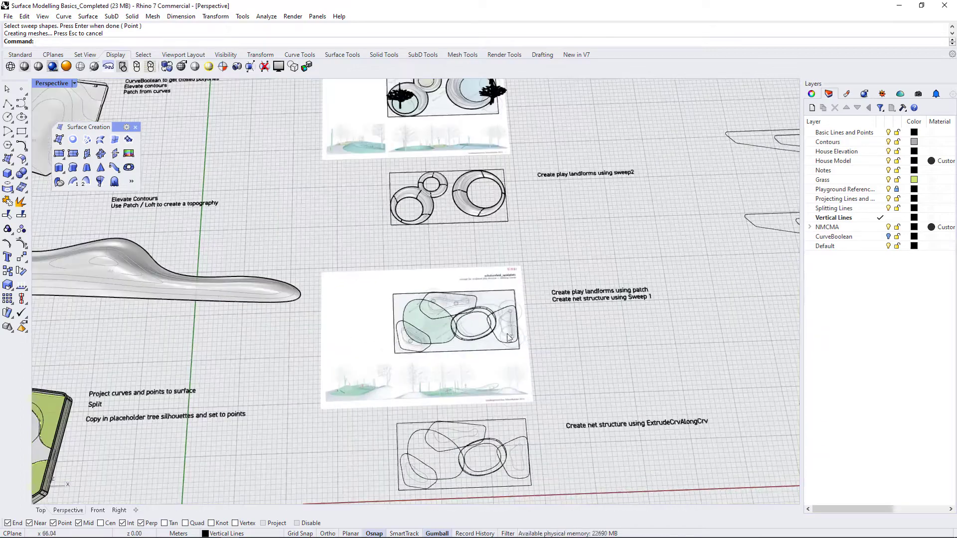
- Examine the schulumfeld_spielplatz reference sheet, comparing the plan curves with the landforms and net structure in the section below
scroll(505, 344, up, 3)
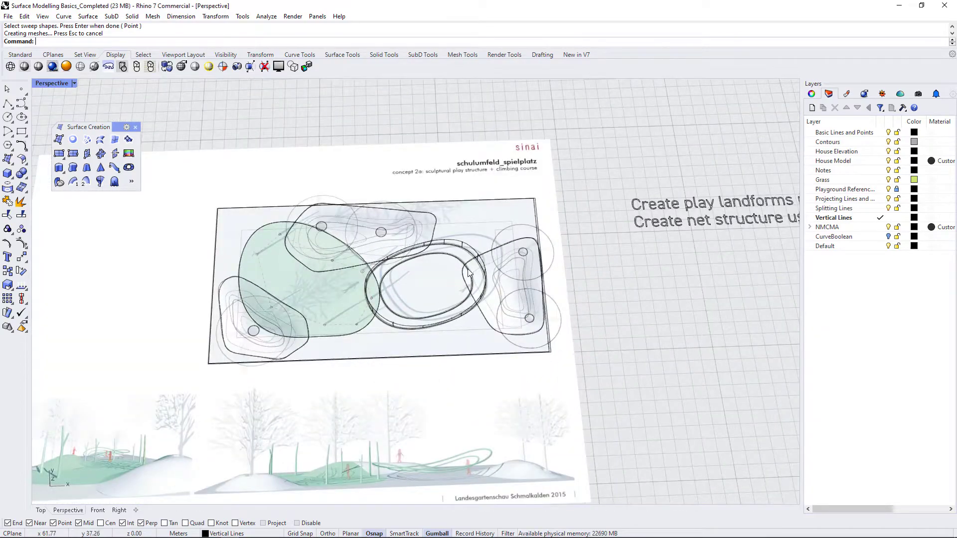
scroll(468, 273, down, 4)
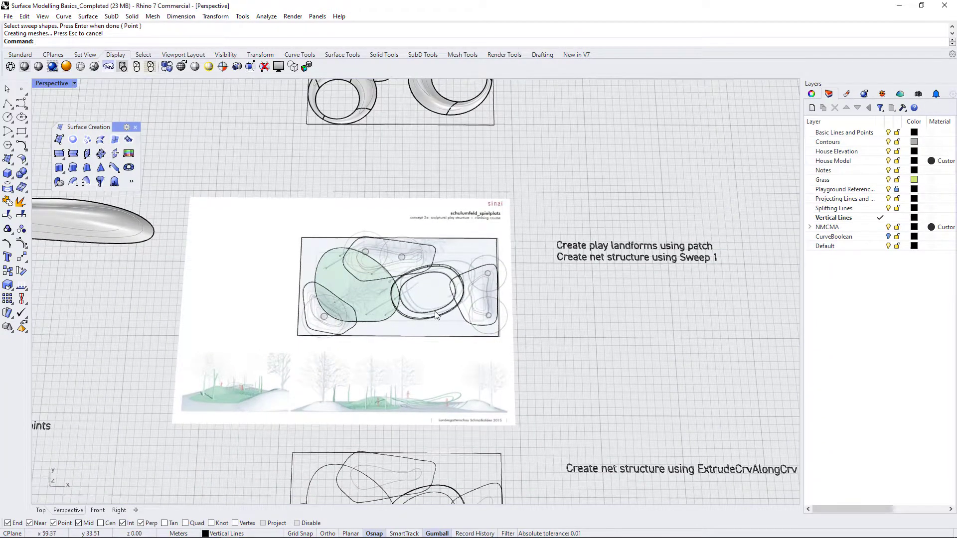
mouse_move(456, 332)
right_down()
mouse_move(435, 299)
mouse_move(458, 326)
right_up()
scroll(433, 403, up, 7)
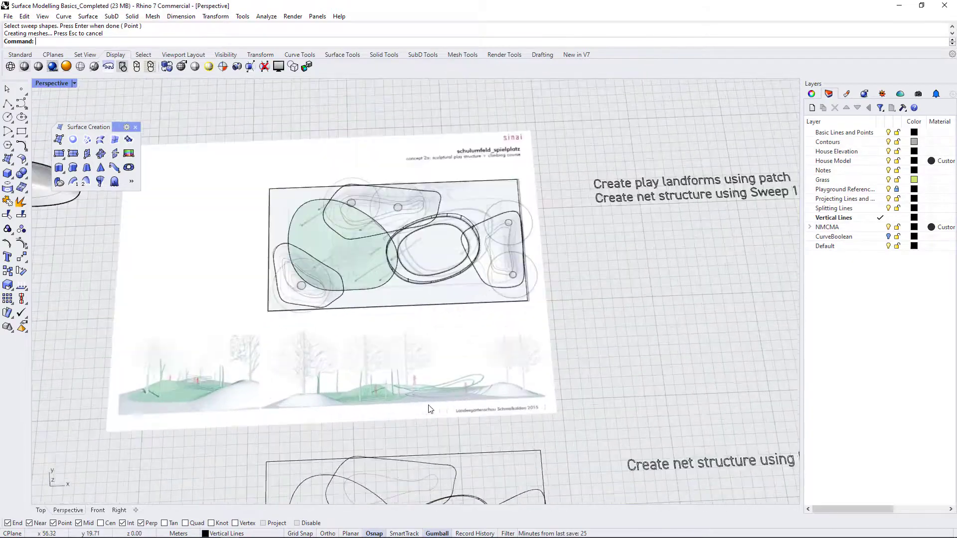
scroll(459, 411, up, 5)
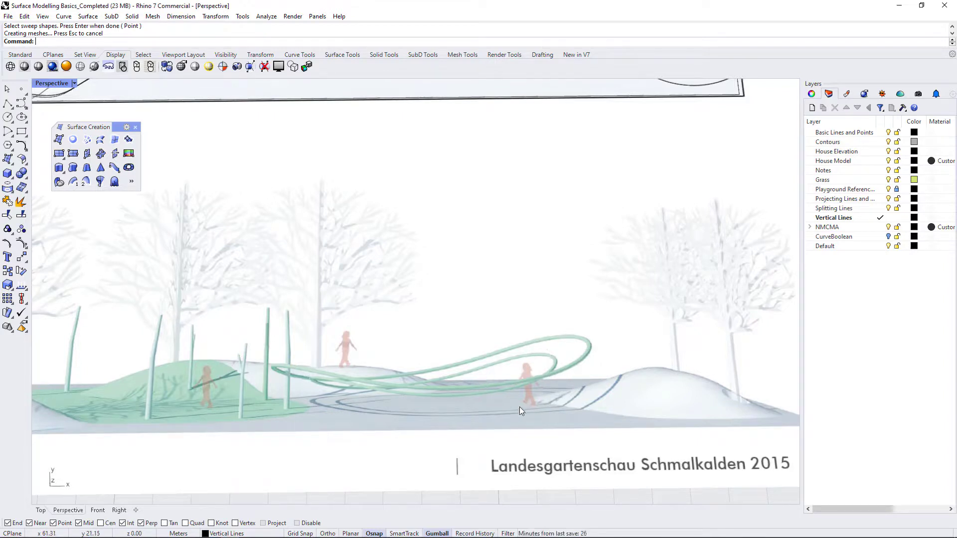
scroll(531, 350, down, 12)
right_drag(532, 350, 573, 338)
scroll(362, 320, down, 2)
scroll(362, 324, down, 2)
scroll(606, 227, up, 2)
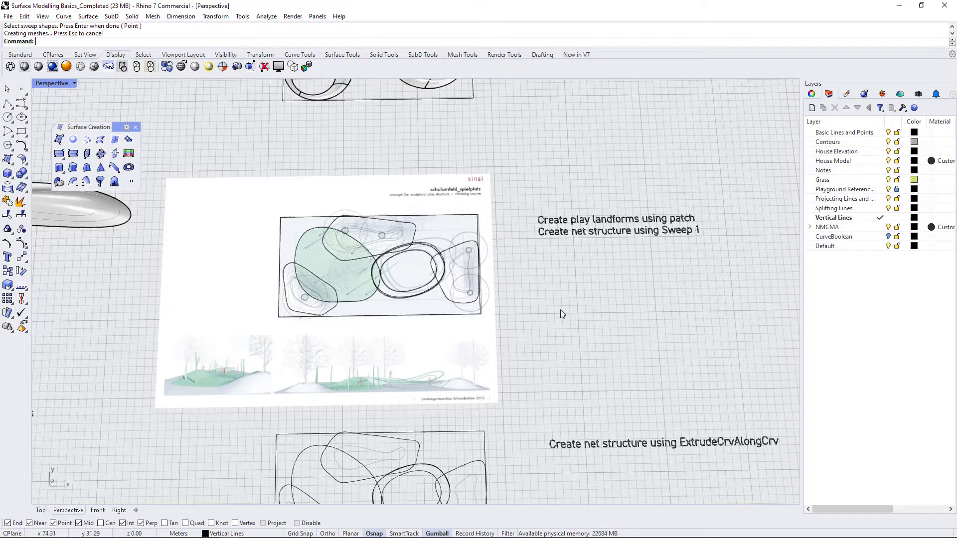
- Examine the outline and contour curves of the three landforms on the playground plan from several angles
right_drag(579, 323, 552, 287)
scroll(394, 185, up, 7)
scroll(492, 266, down, 6)
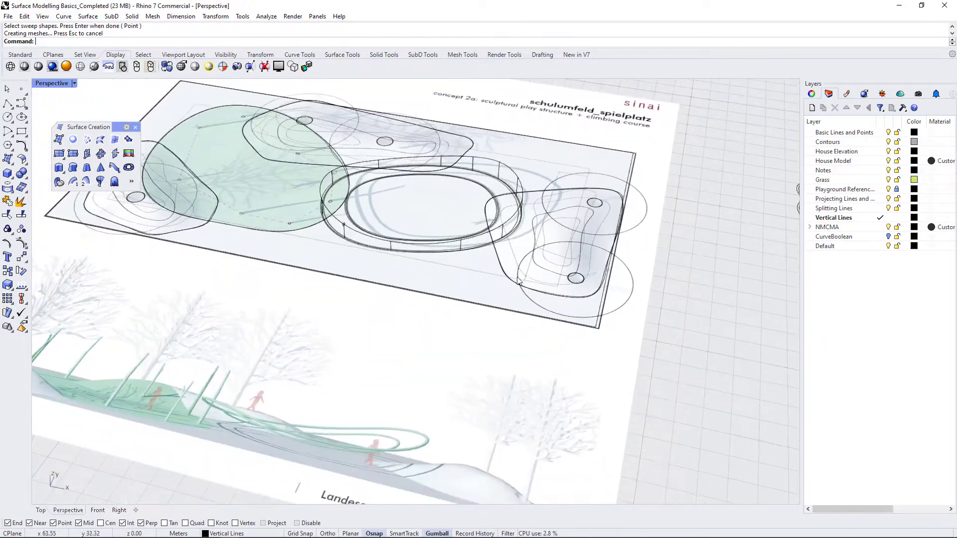
scroll(274, 220, up, 3)
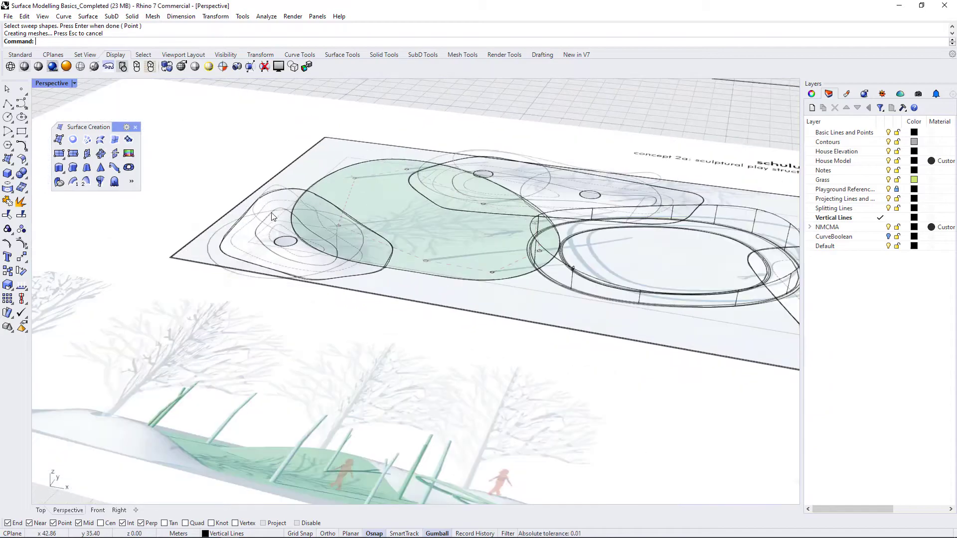
right_drag(281, 231, 431, 288)
scroll(430, 208, up, 7)
scroll(463, 271, down, 4)
scroll(432, 287, down, 5)
right_drag(514, 320, 543, 359)
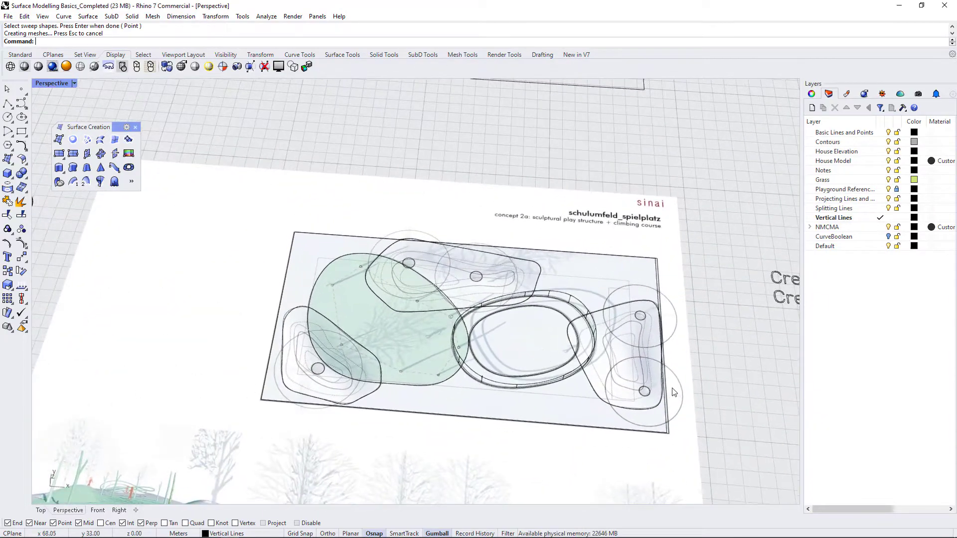
scroll(651, 411, up, 4)
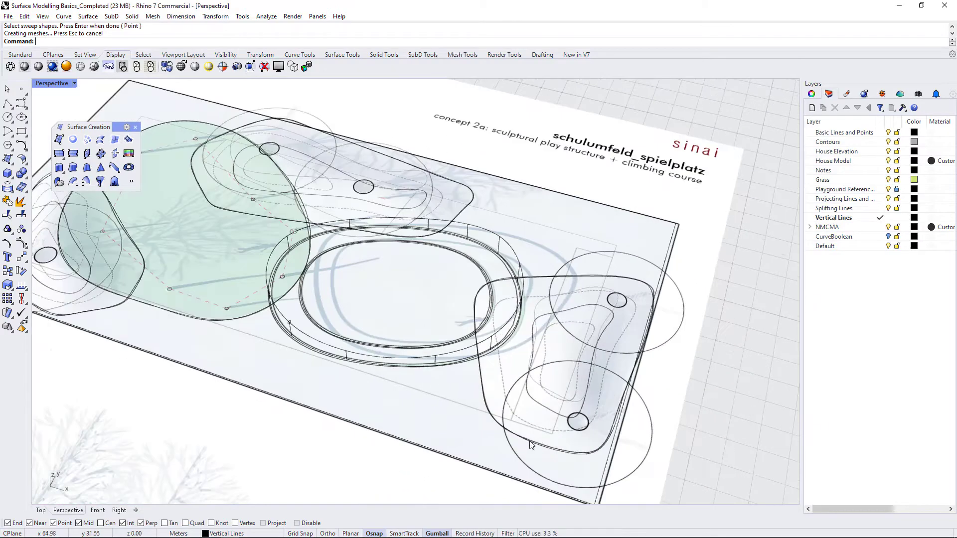
- Preview one Patch surface, with 15 U and V spans, from the outer outlines and inner contours of all three landforms together
click(565, 452)
scroll(566, 405, up, 5)
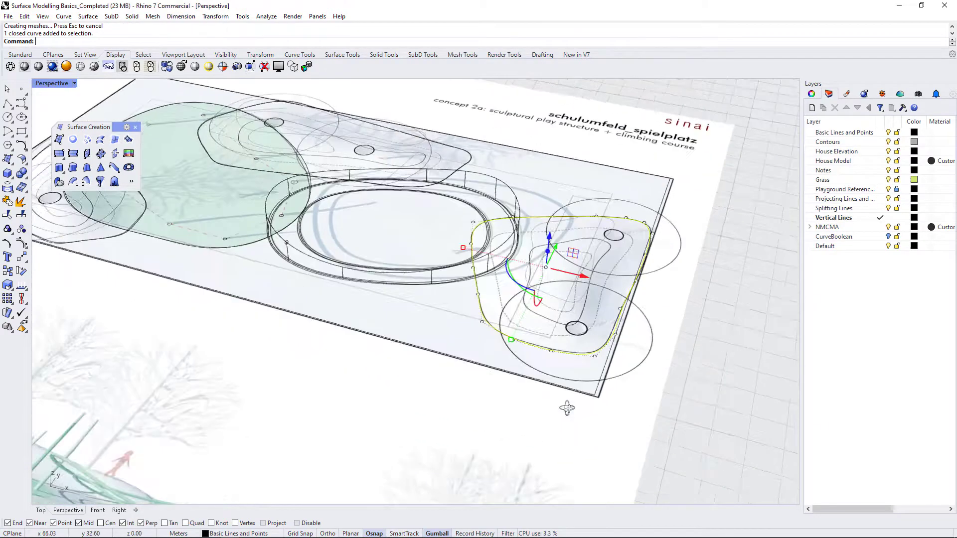
click(527, 243)
scroll(564, 350, down, 5)
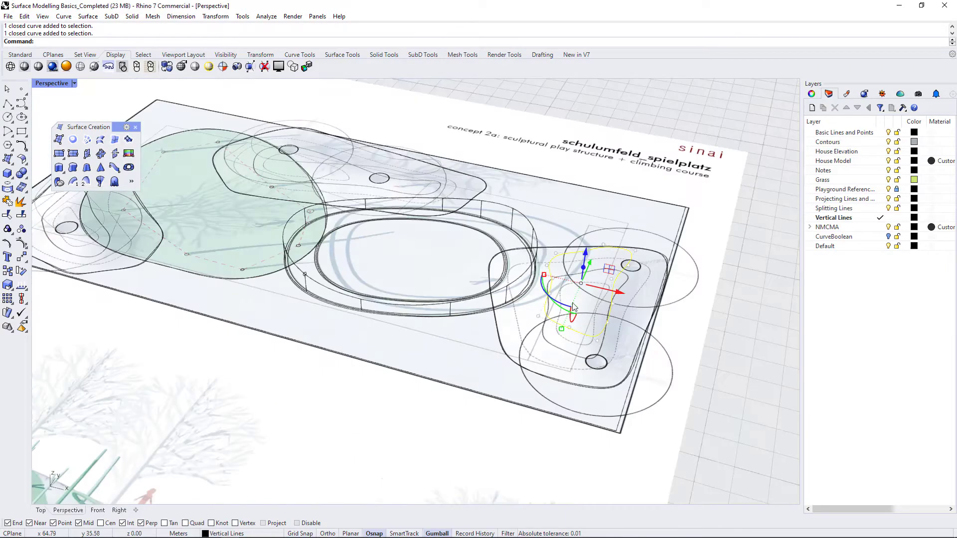
right_drag(566, 349, 600, 343)
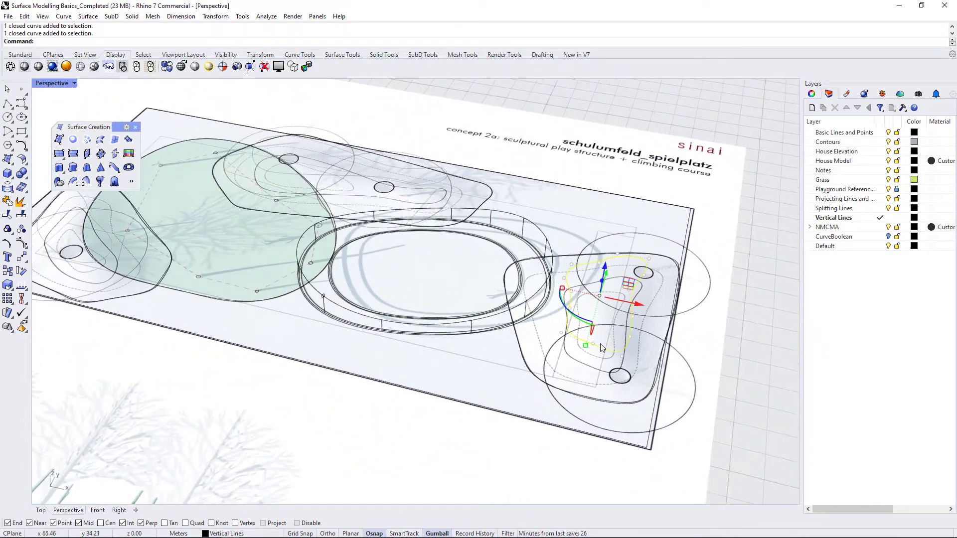
shift+click(601, 404)
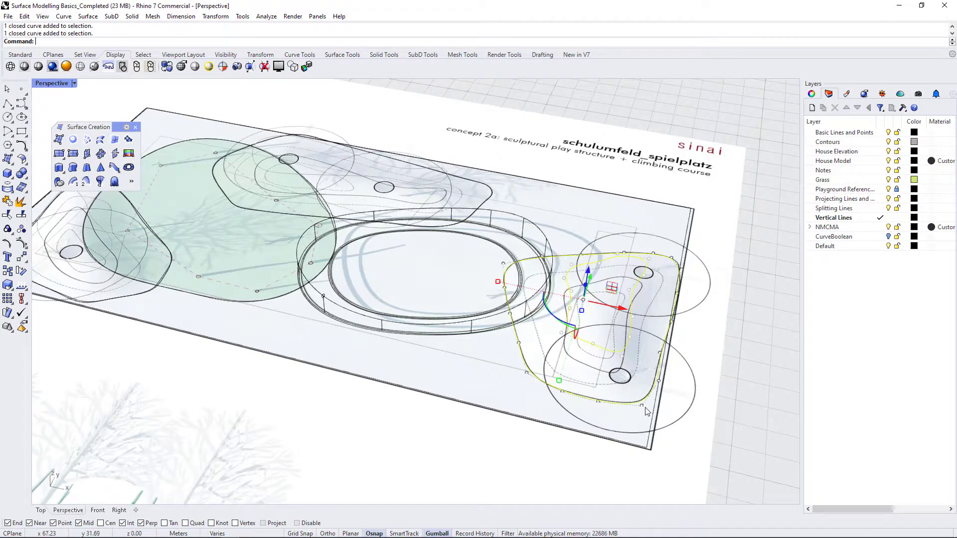
shift+click(482, 206)
right_drag(395, 204, 408, 207)
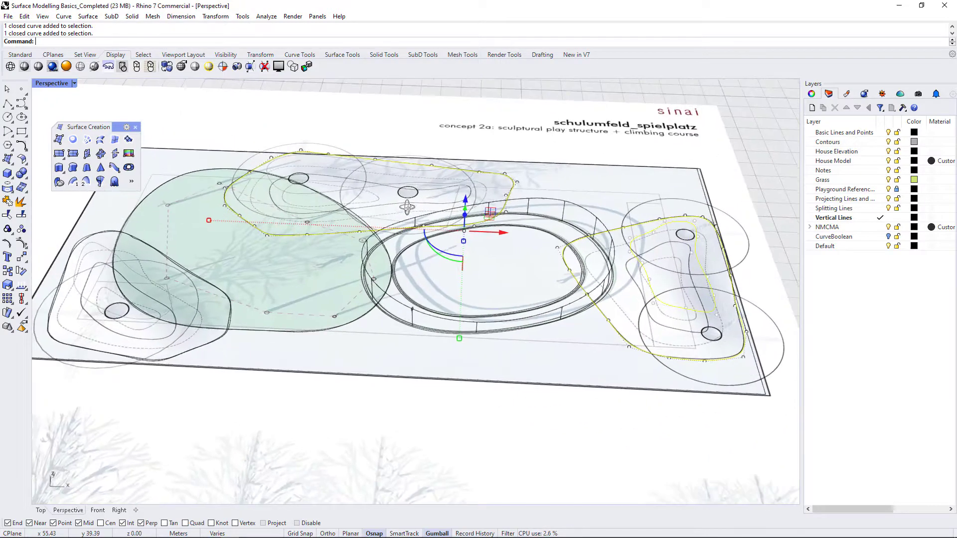
shift+click(269, 179)
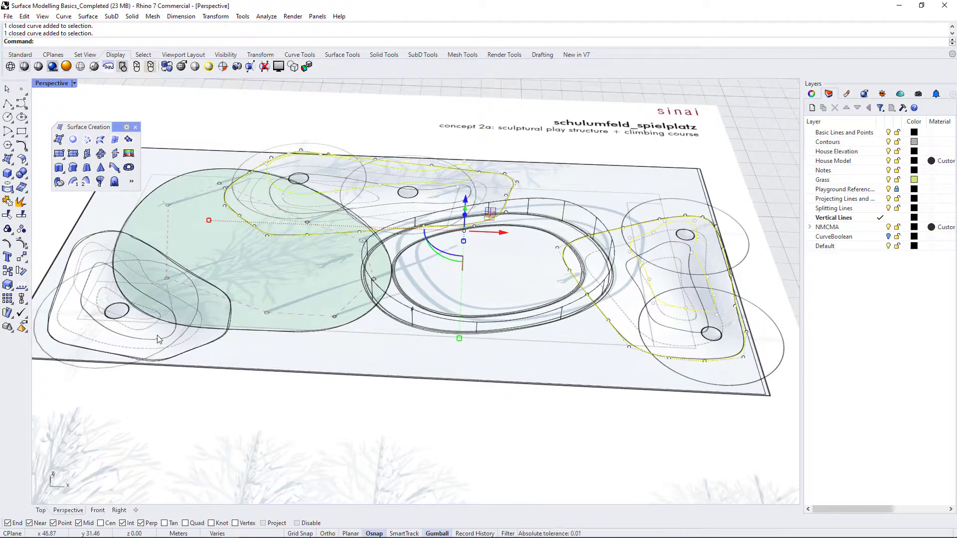
shift+click(207, 349)
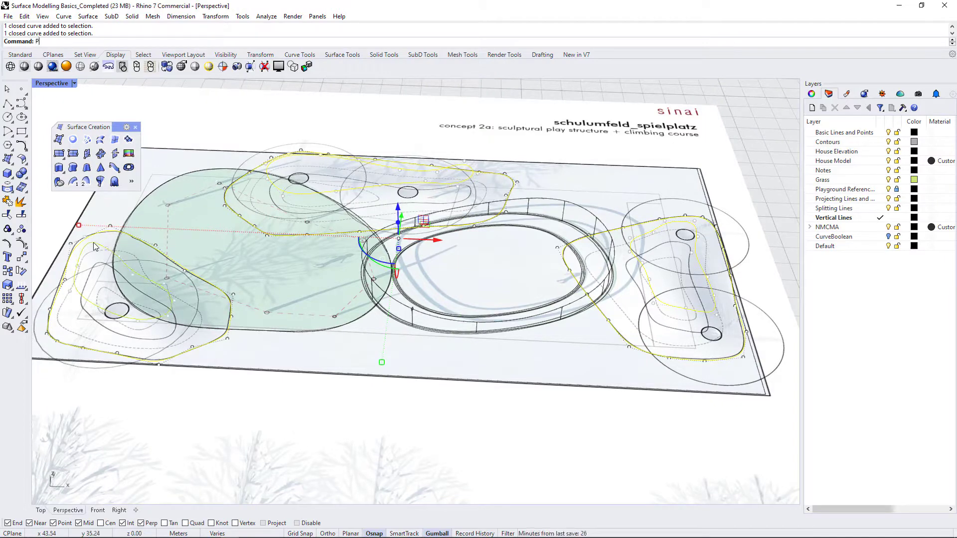
key(Return)
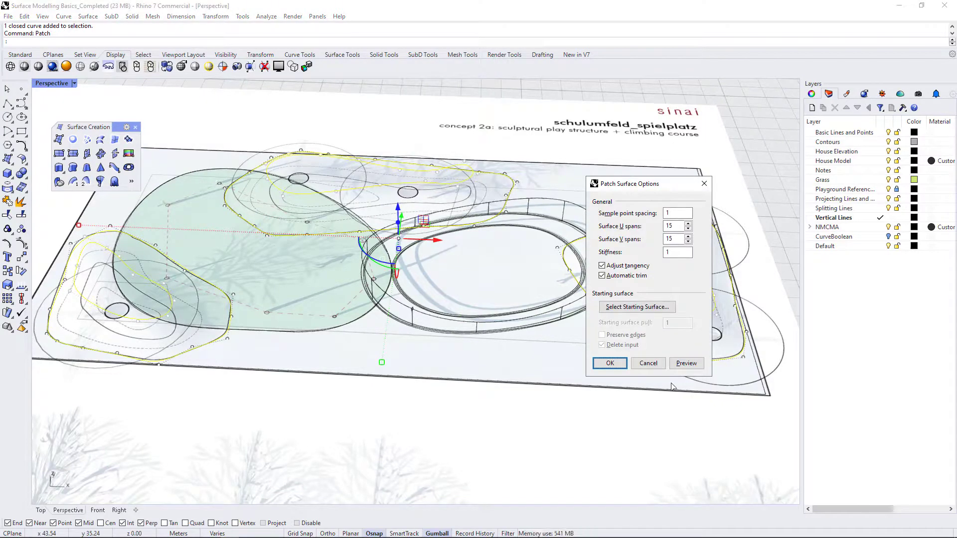
click(686, 363)
- Inspect the combined patch from below and above, try creating it, and undo it
scroll(371, 210, down, 10)
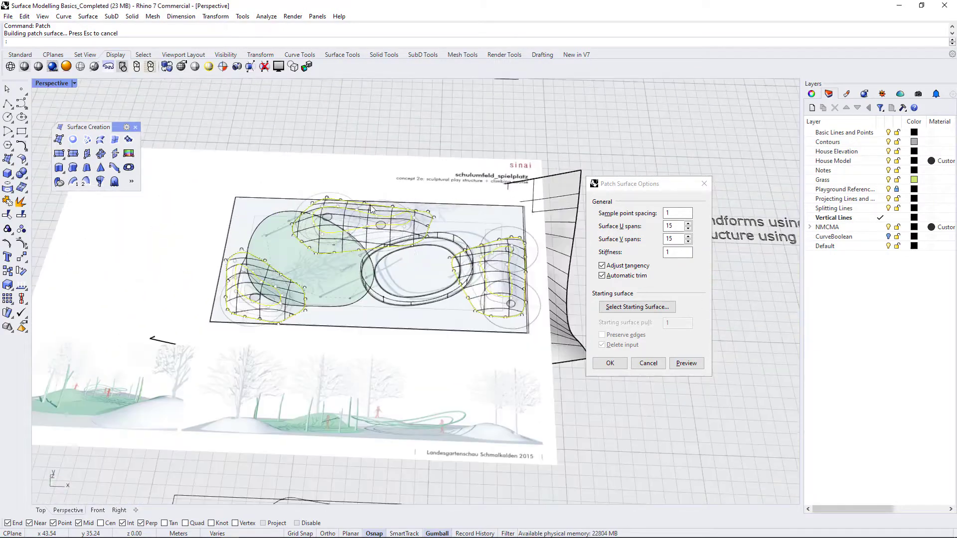
right_drag(409, 255, 434, 284)
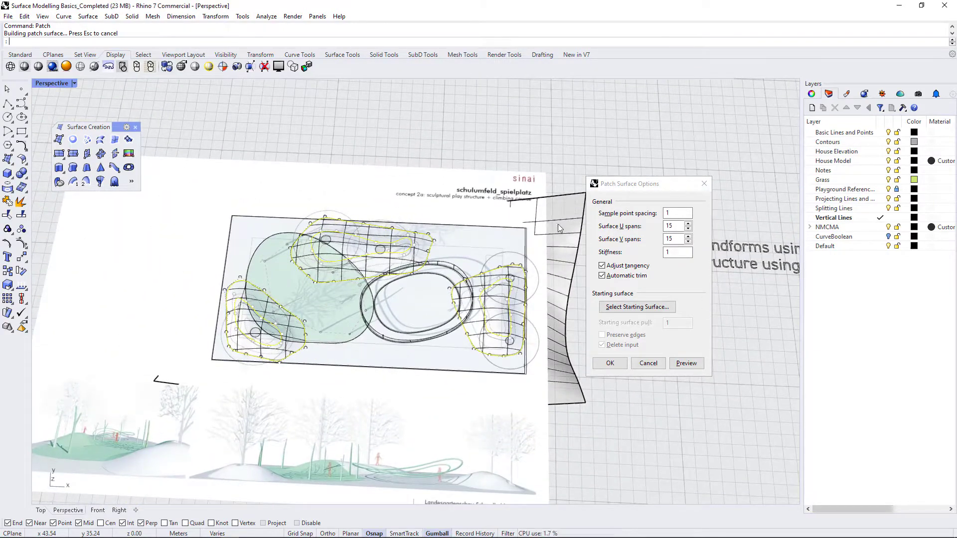
scroll(563, 282, up, 3)
scroll(504, 349, down, 5)
right_drag(505, 349, 555, 167)
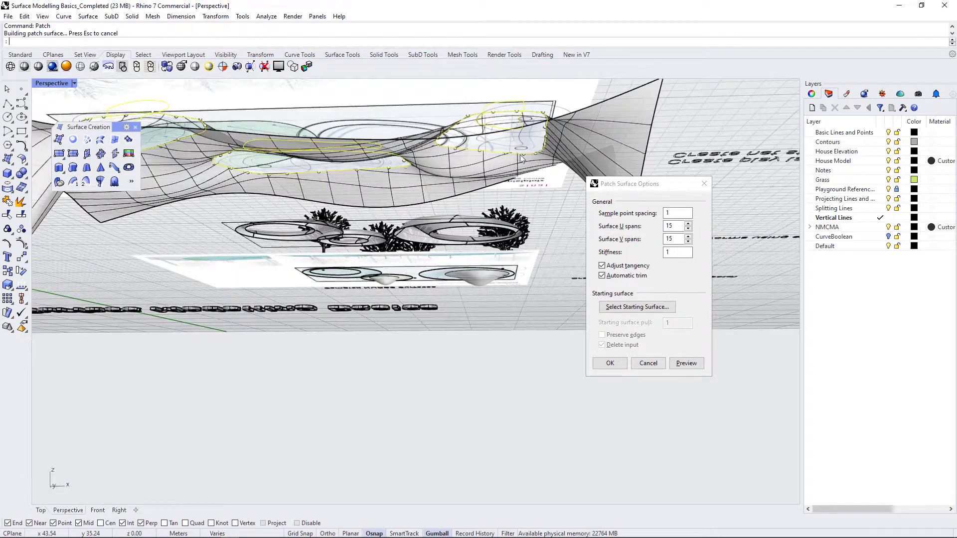
right_drag(397, 165, 392, 228)
click(618, 365)
right_drag(598, 364, 541, 408)
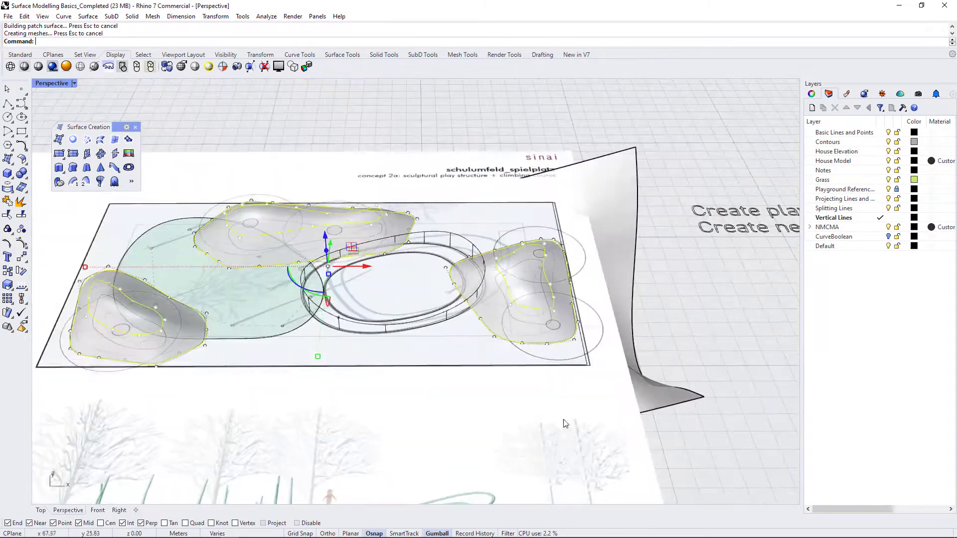
key(ctrl+z)
- Patch the landform beside the oval net structure from its outer outline and inner contour, using 15 U and V spans
click(569, 296)
shift+click(537, 309)
right_click(537, 309)
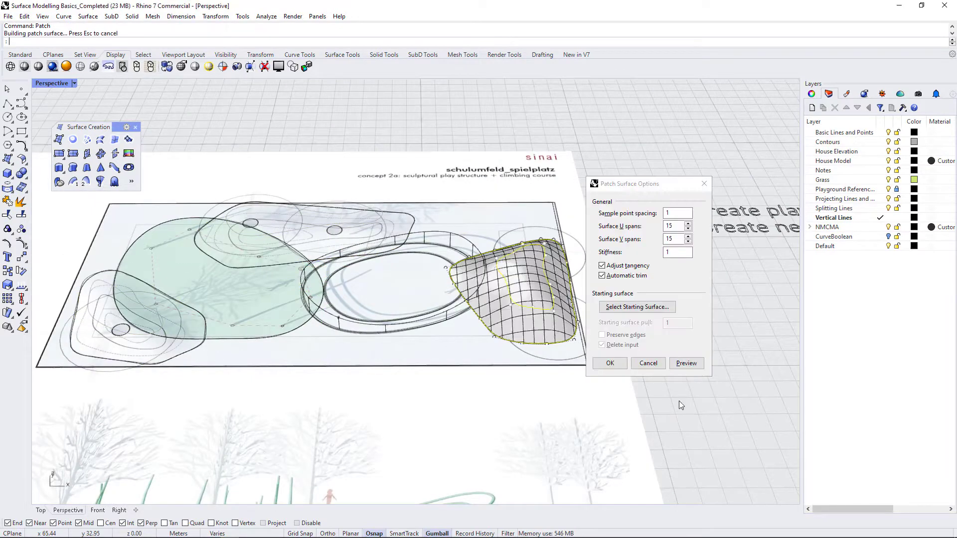
click(610, 364)
- Patch the elongated landform along the plan's far edge from its outline and inner contour, using 15 U and V spans
click(418, 223)
key(Return)
click(609, 363)
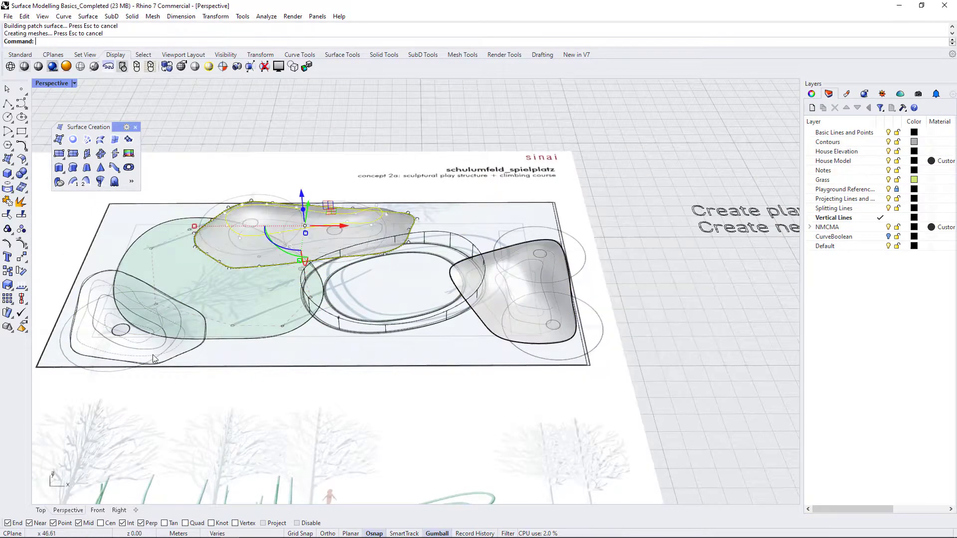
- Patch the remaining landform at the plan's near corner from its outline and inner contour, and clear the selection
click(97, 286)
key(Return)
click(609, 363)
right_drag(609, 363, 538, 341)
click(538, 341)
right_drag(518, 297, 518, 339)
scroll(568, 340, down, 5)
scroll(451, 380, up, 10)
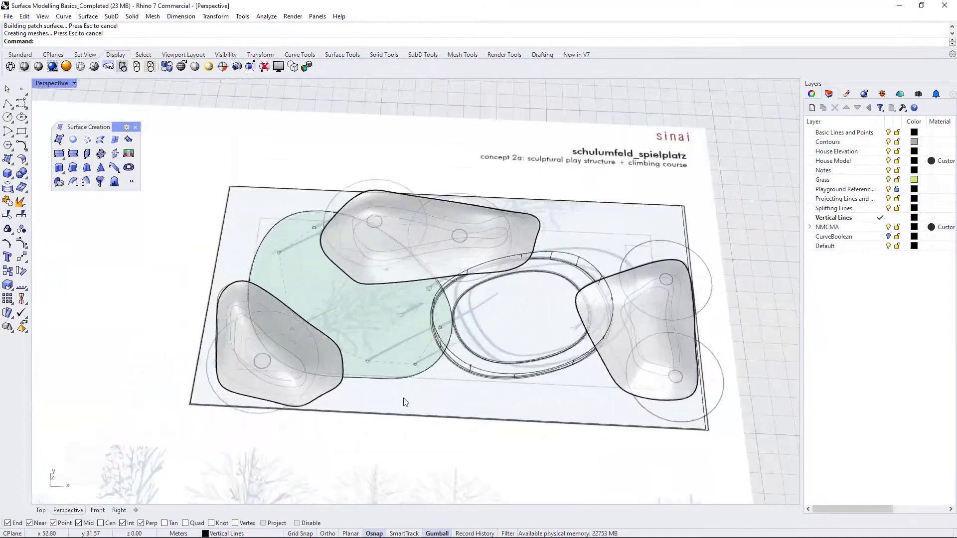
- Project the closed outline of the green area along CPlaneZ onto the two landform surfaces it overlaps, keeping the original curve
click(387, 383)
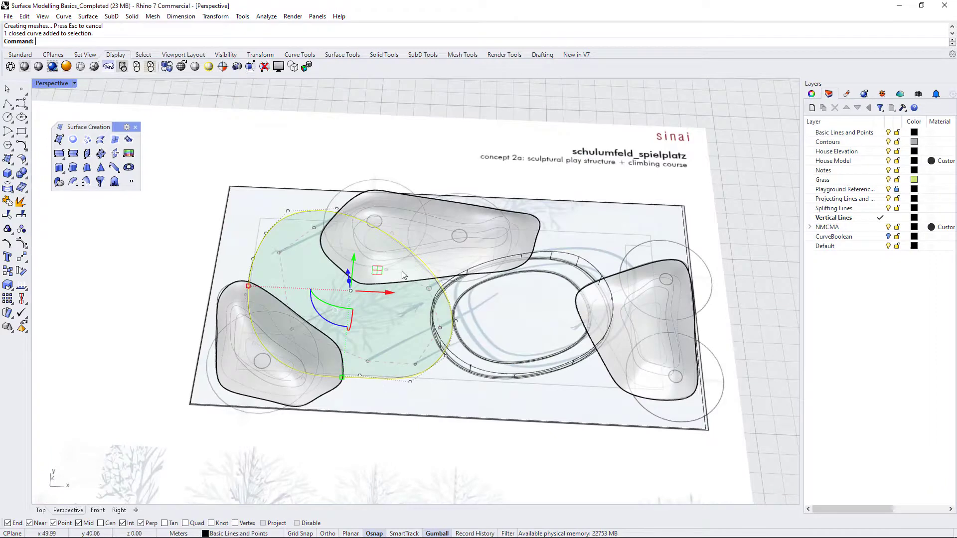
mouse_move(422, 281)
right_down()
mouse_move(410, 301)
mouse_move(420, 285)
right_up()
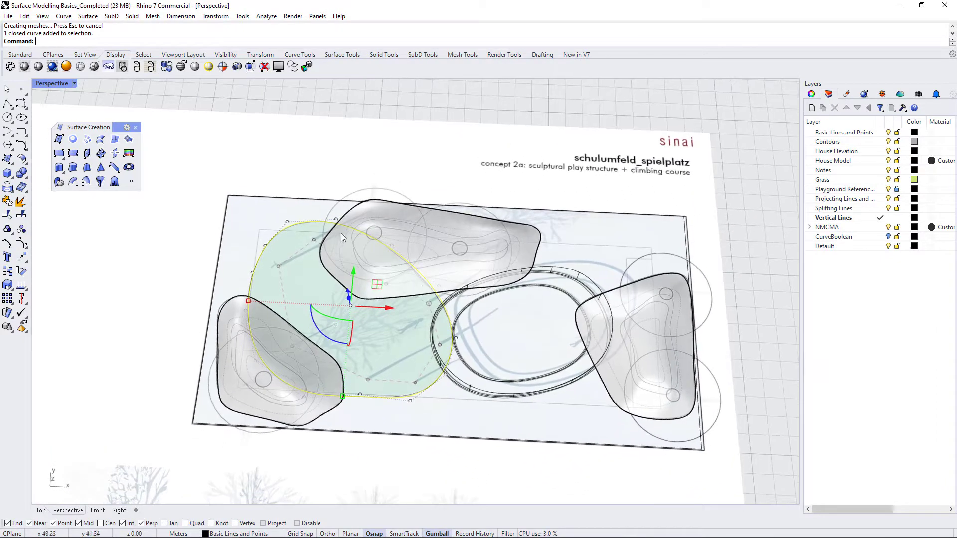
right_drag(389, 355, 359, 263)
scroll(260, 149, up, 3)
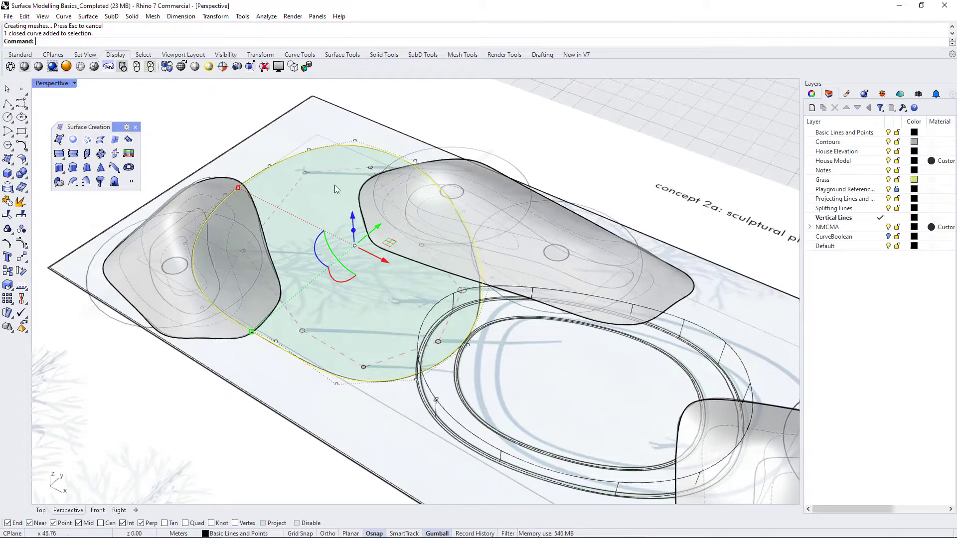
scroll(336, 278, down, 3)
right_drag(464, 324, 527, 385)
scroll(519, 387, down, 4)
scroll(417, 344, up, 2)
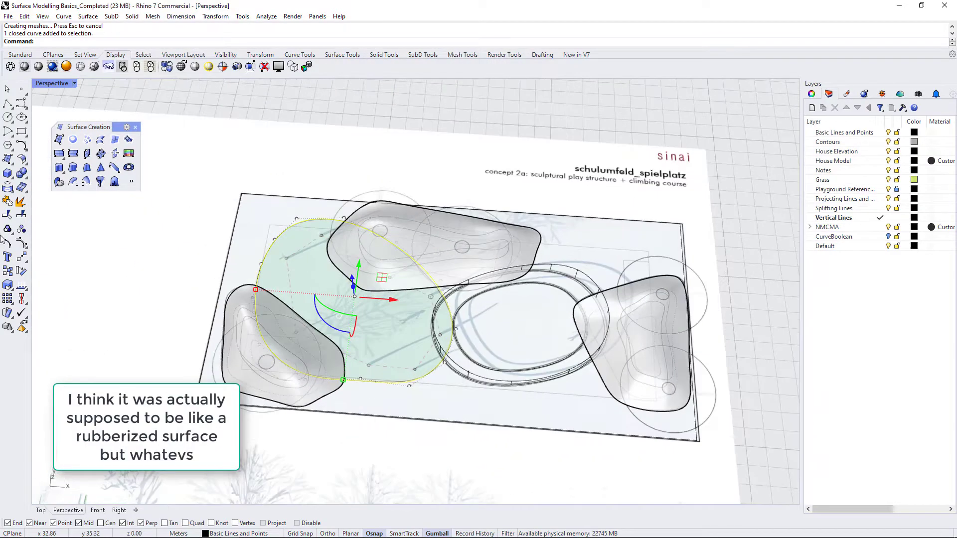
click(8, 187)
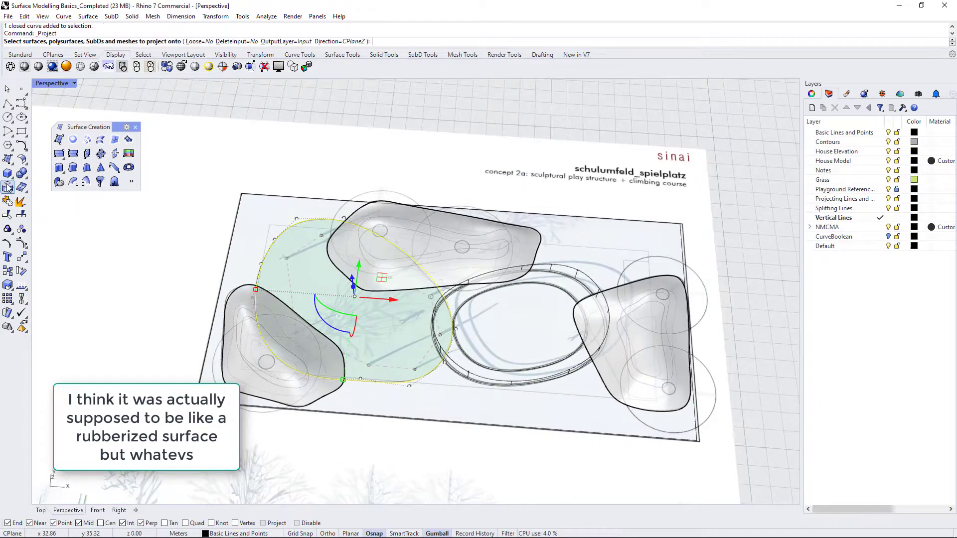
scroll(357, 257, up, 3)
click(352, 237)
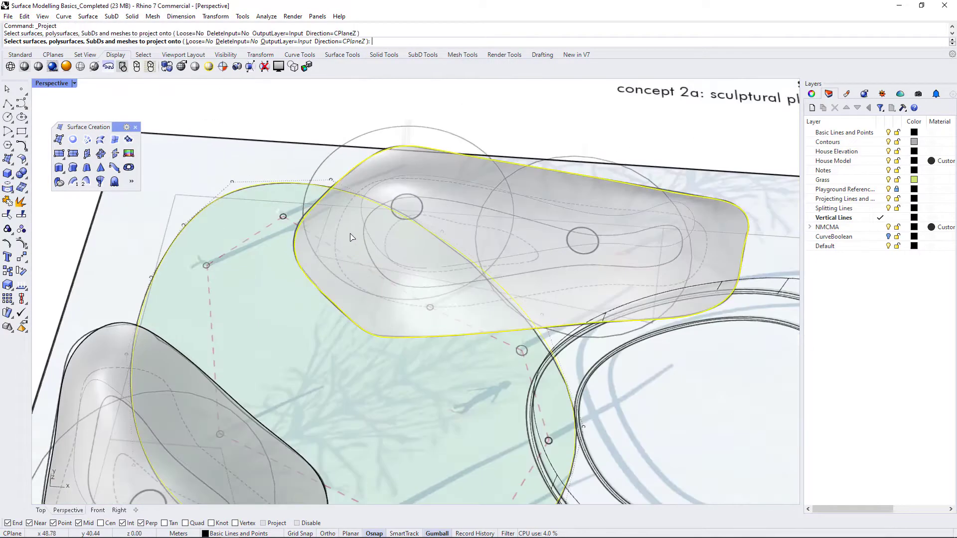
scroll(351, 250, down, 4)
scroll(264, 345, up, 3)
click(258, 289)
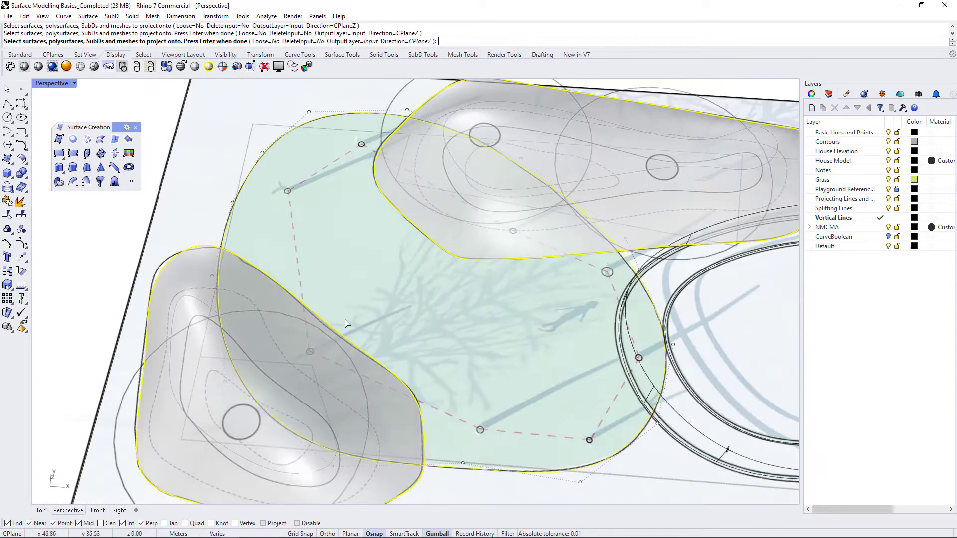
key(Return)
- Group the projected curves lying on the two landform surfaces
scroll(311, 322, down, 3)
scroll(344, 330, down, 3)
right_drag(438, 389, 367, 174)
scroll(359, 167, up, 3)
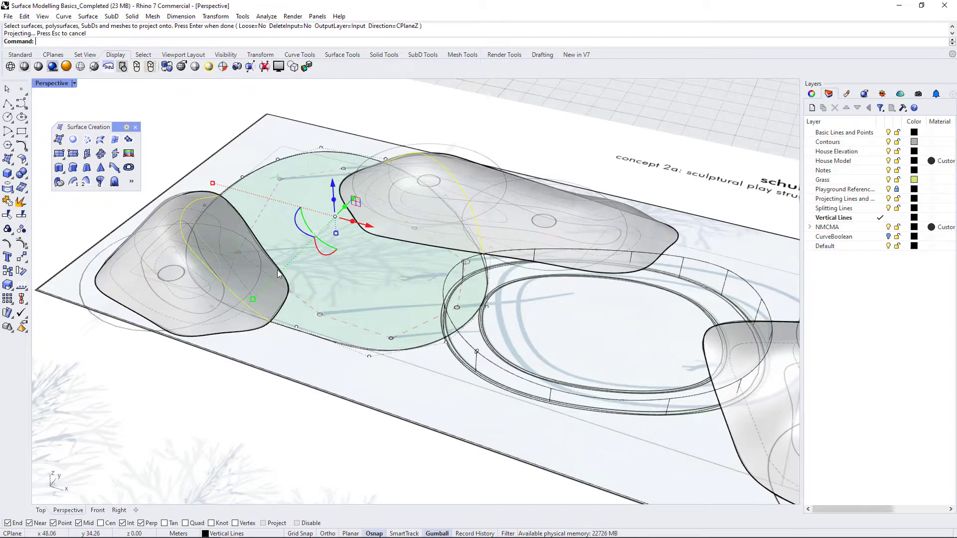
text(G)
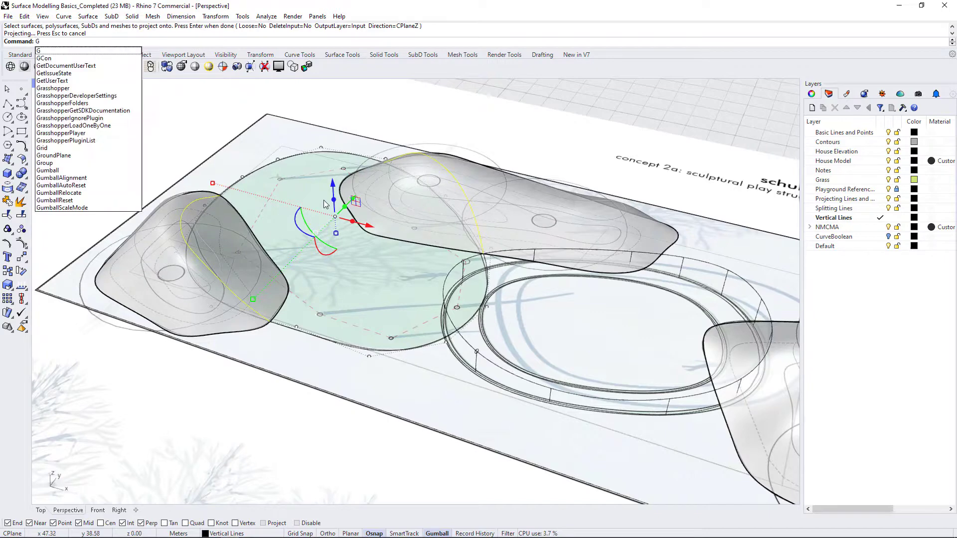
key(Return)
- Split the two landform surfaces with the grouped projected curves and select the pieces lying inside the green area
click(245, 269)
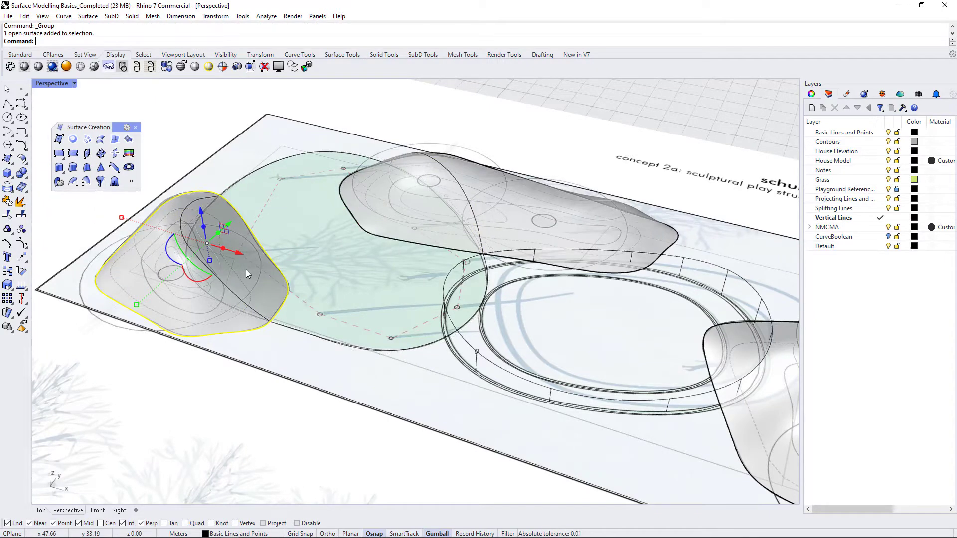
shift+click(426, 210)
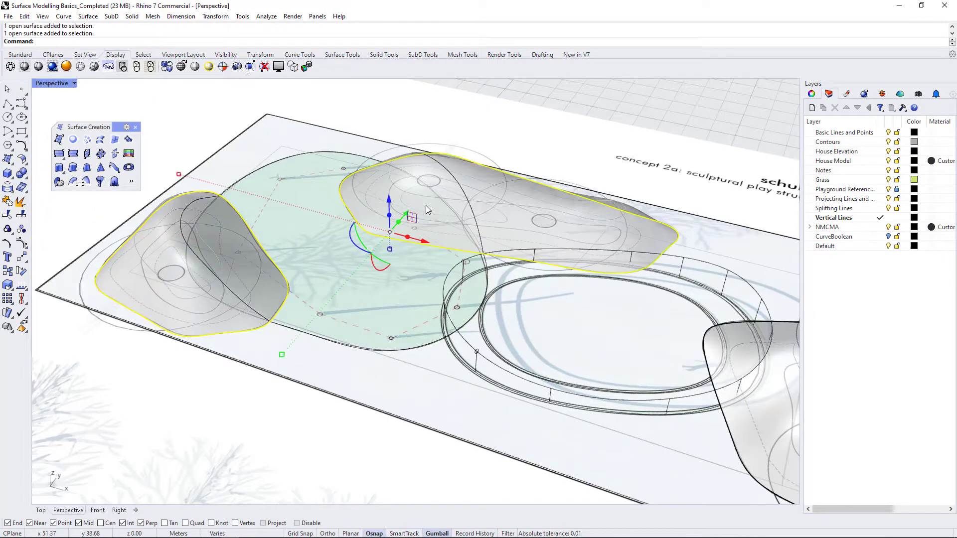
text(split)
key(Return)
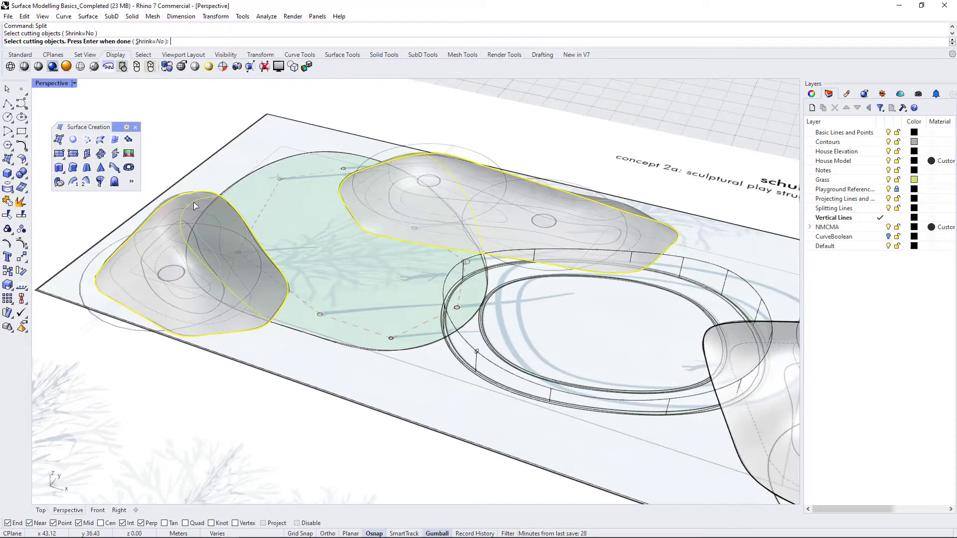
key(Return)
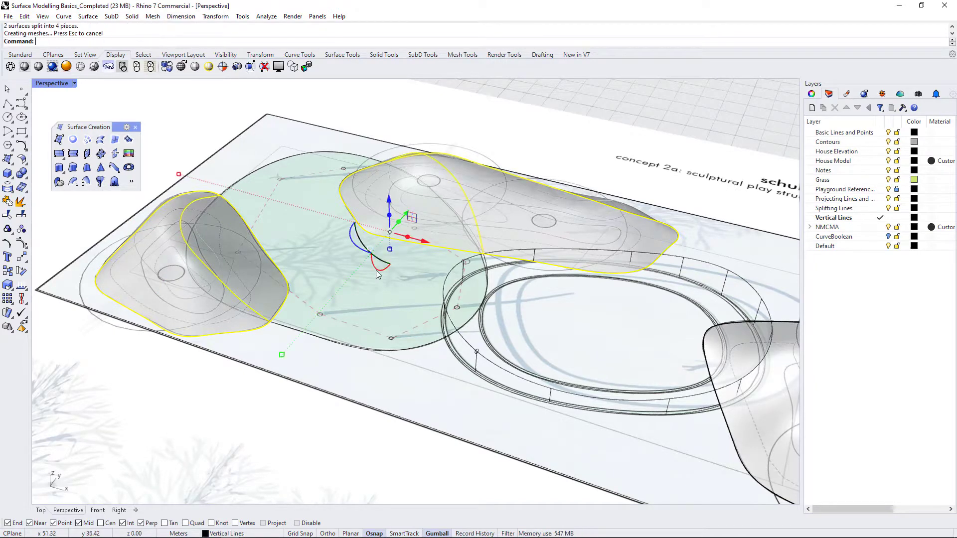
right_drag(365, 279, 418, 298)
click(393, 306)
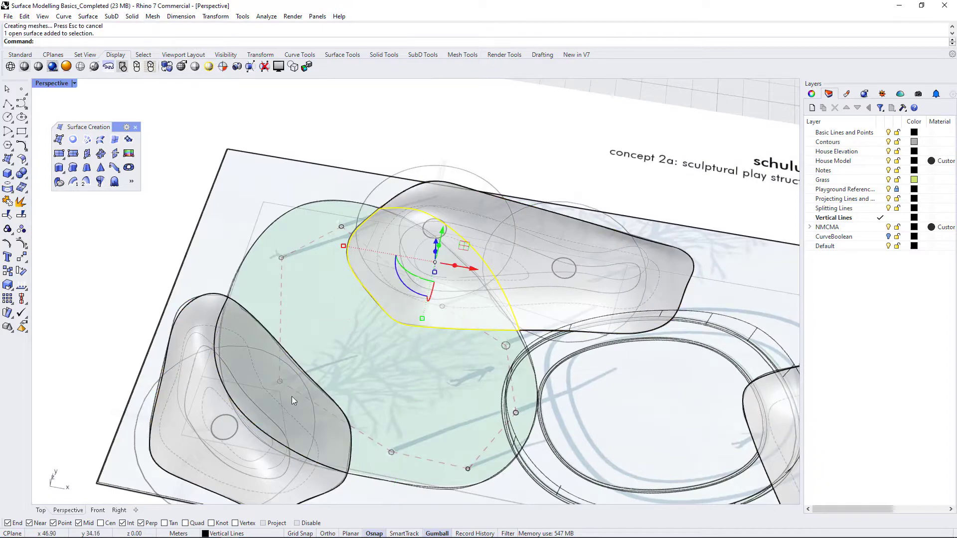
shift+click(300, 408)
- Create a rectangular ground plane spanning opposite corners of the playground's boundary rectangle
scroll(301, 409, down, 5)
right_drag(301, 408, 372, 386)
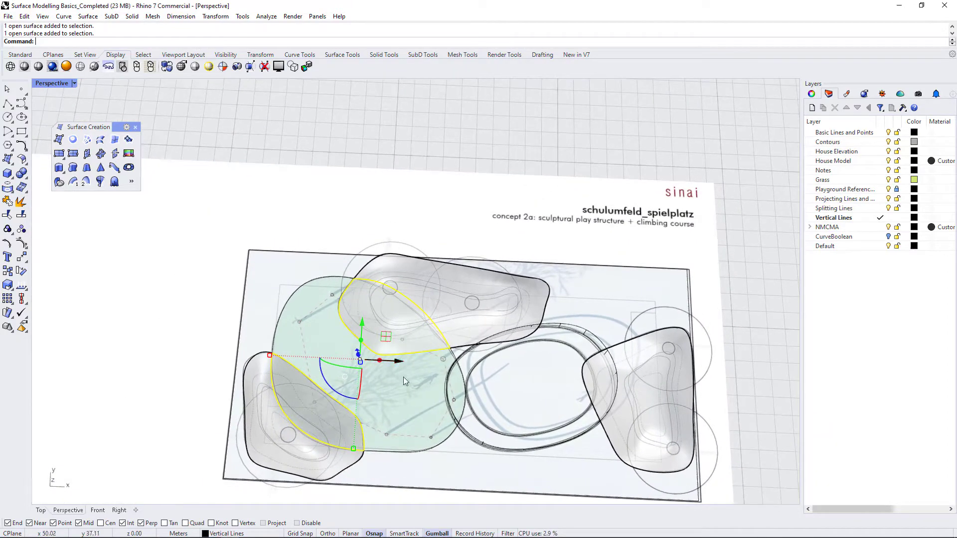
scroll(372, 304, down, 3)
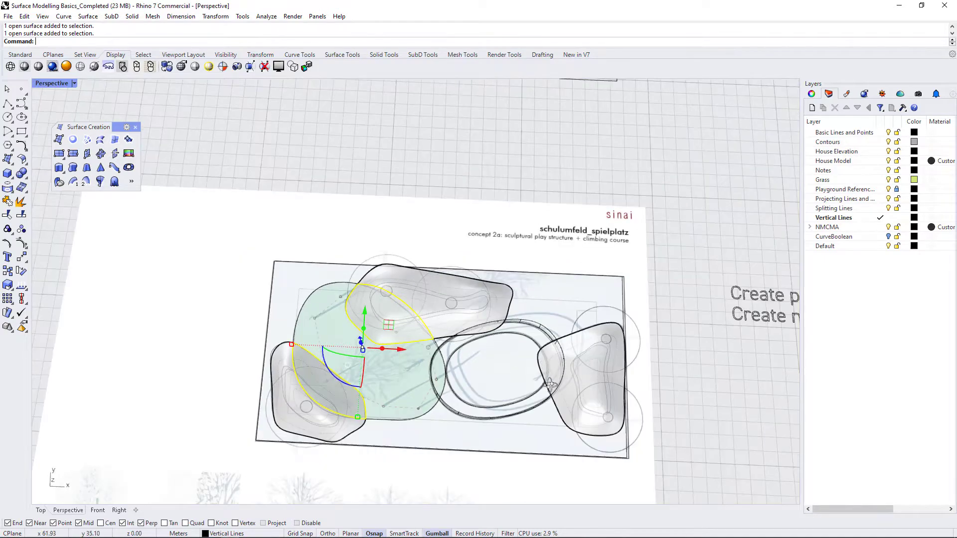
scroll(497, 397, up, 3)
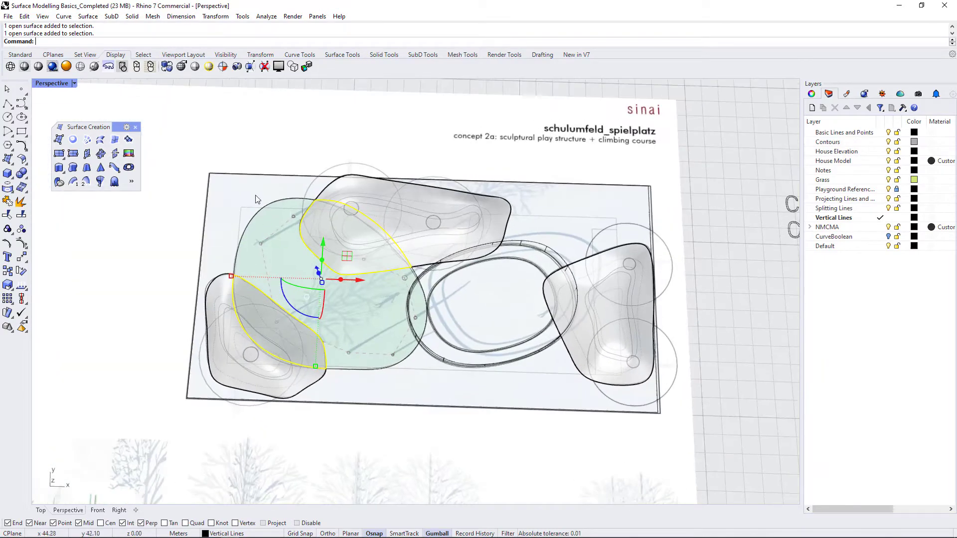
click(61, 154)
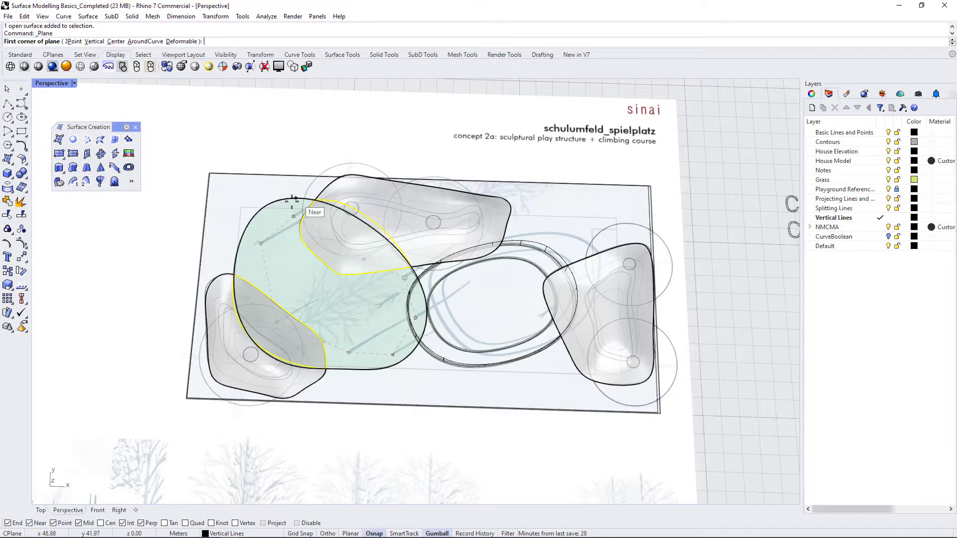
click(212, 173)
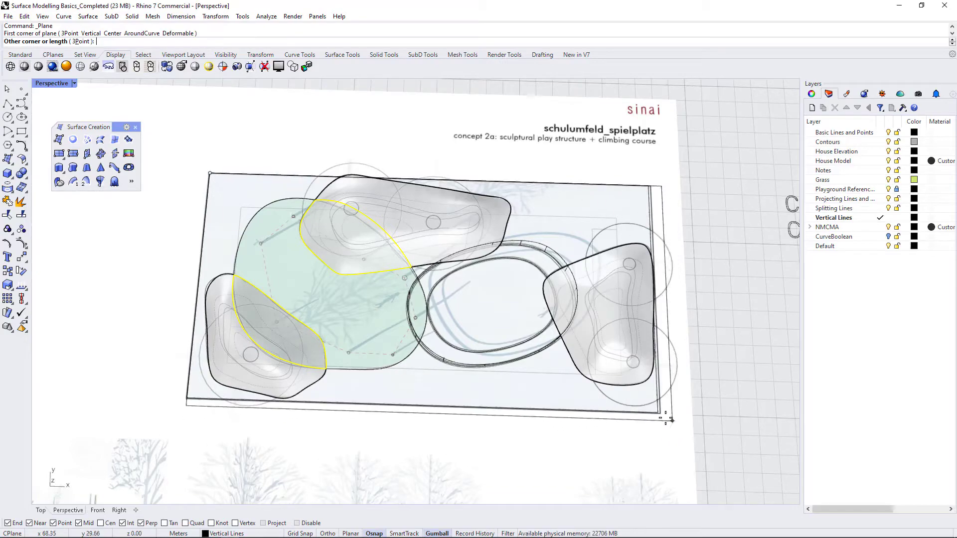
click(659, 412)
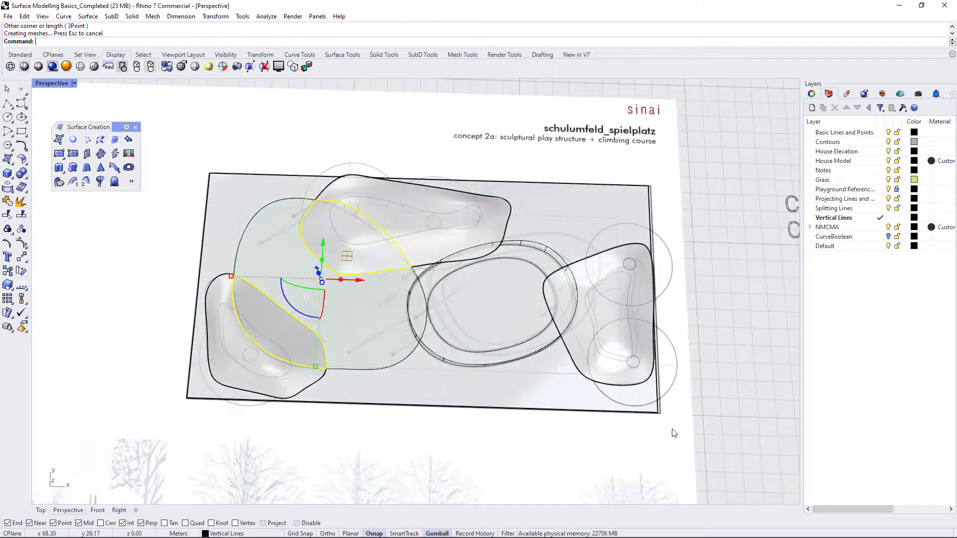
- Split the ground plane with the closed flat outline of the green area
scroll(526, 338, down, 4)
right_drag(526, 338, 339, 224)
scroll(344, 225, up, 9)
click(450, 185)
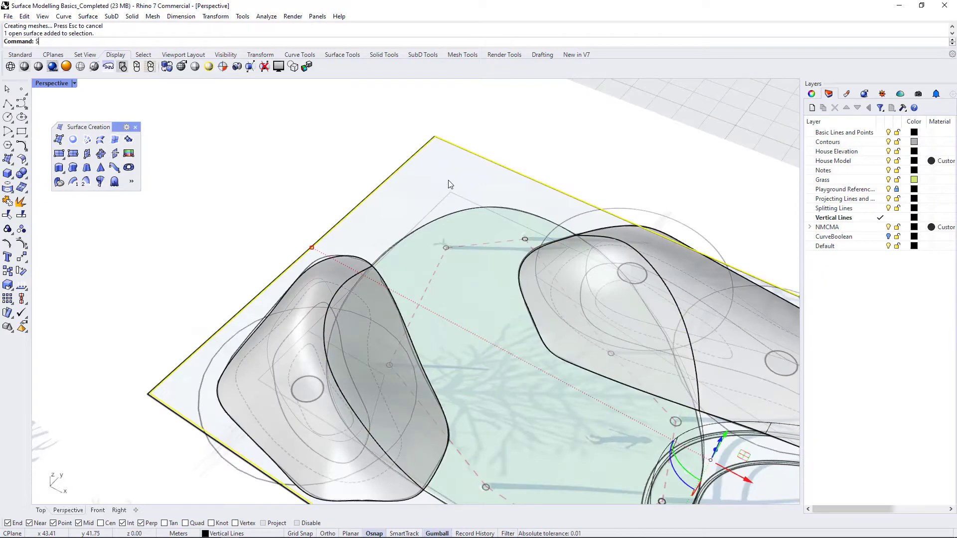
key(Return)
click(459, 214)
scroll(420, 252, down, 2)
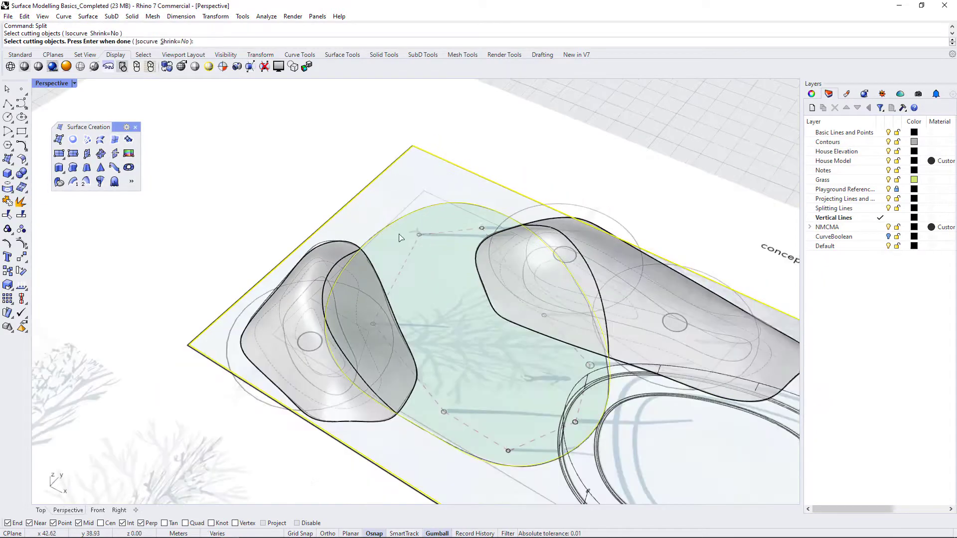
scroll(472, 295, up, 3)
scroll(437, 245, down, 2)
scroll(482, 288, up, 2)
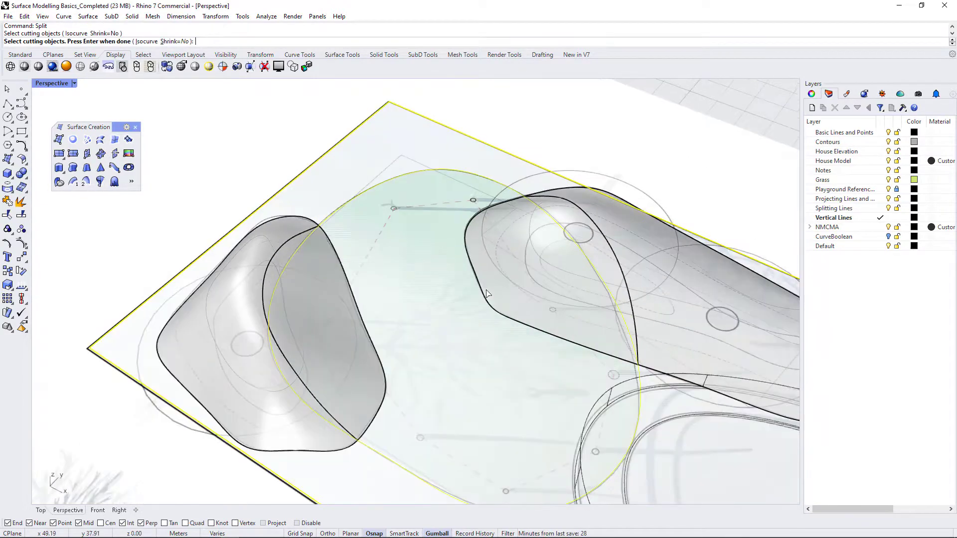
key(Return)
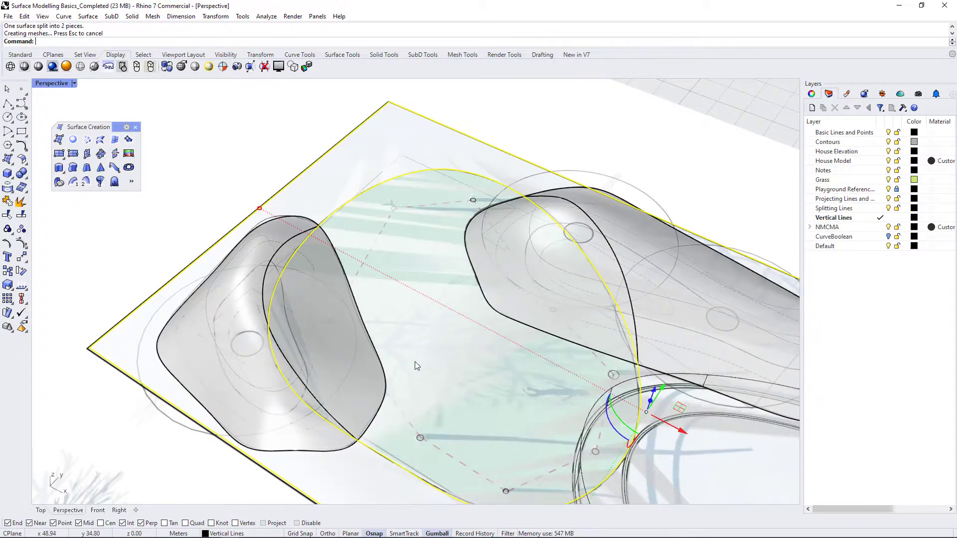
- Move the flat green-area surface and the two landform pieces inside it to the Grass layer, and clear the selection
click(431, 358)
scroll(432, 358, down, 4)
right_drag(422, 357, 465, 350)
scroll(531, 291, up, 4)
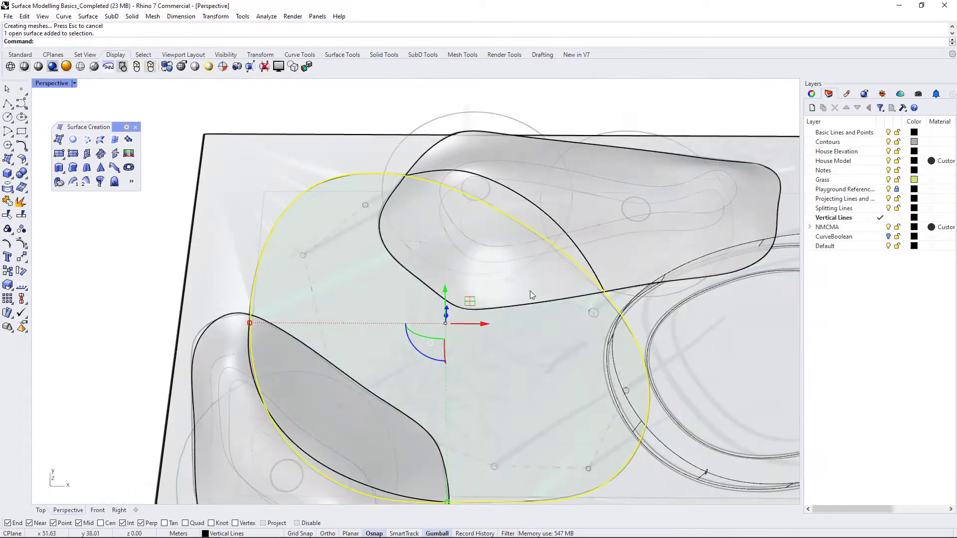
shift+click(555, 283)
right_drag(556, 283, 357, 372)
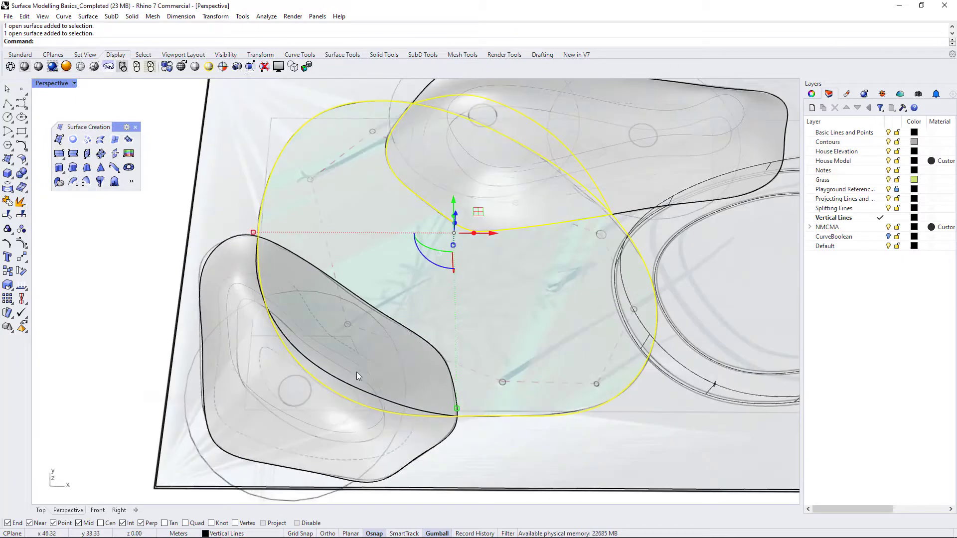
shift+click(437, 387)
right_click(827, 180)
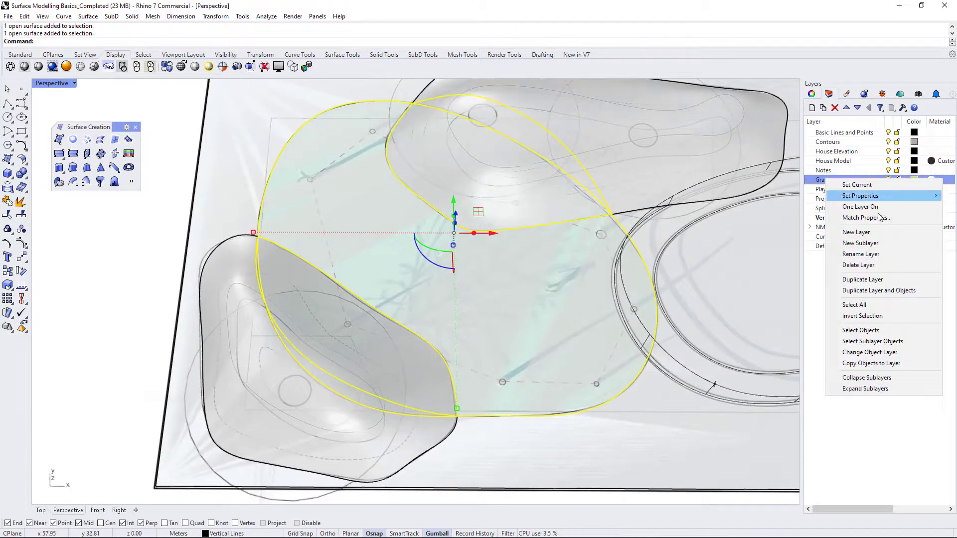
click(873, 352)
scroll(678, 306, down, 5)
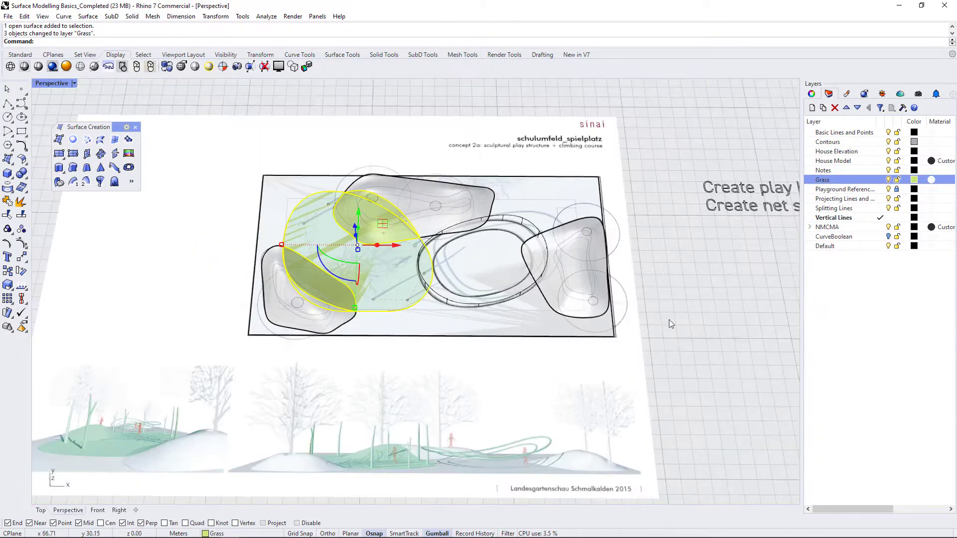
click(669, 325)
- Hide the playground reference layer so only the modelled geometry shows
right_drag(369, 301, 394, 299)
scroll(330, 229, up, 7)
scroll(363, 228, down, 7)
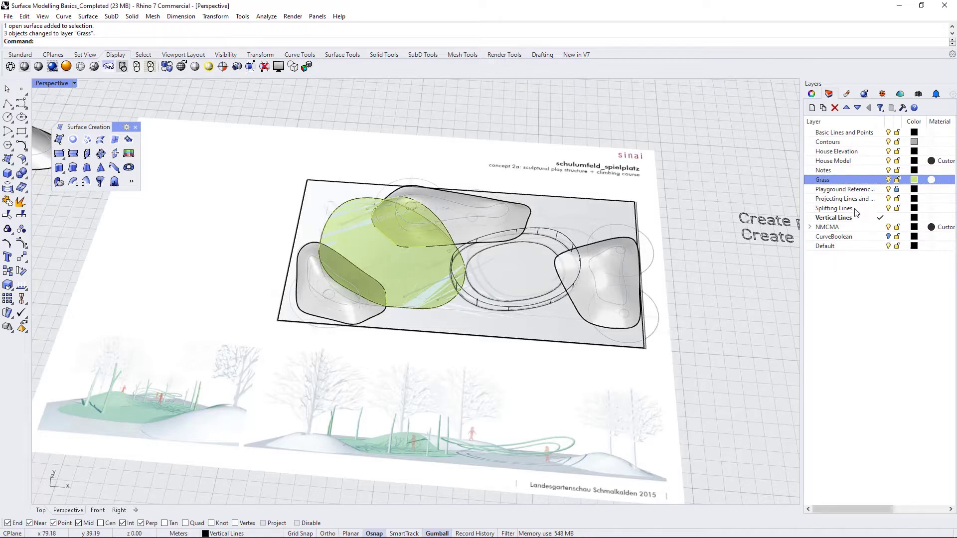
click(886, 191)
scroll(397, 230, up, 8)
scroll(253, 223, down, 3)
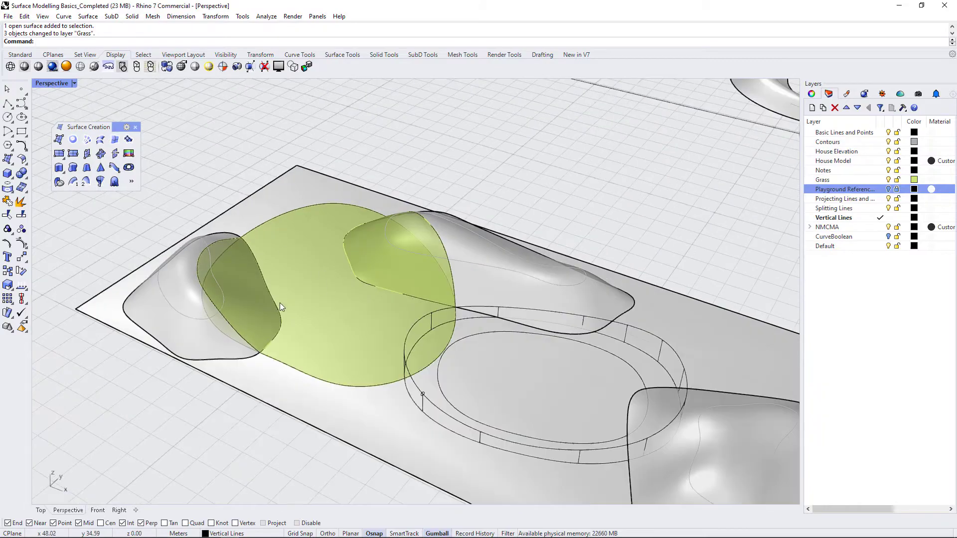
- Split the remaining ground plane with the outlines of the three landforms
right_drag(446, 354, 437, 318)
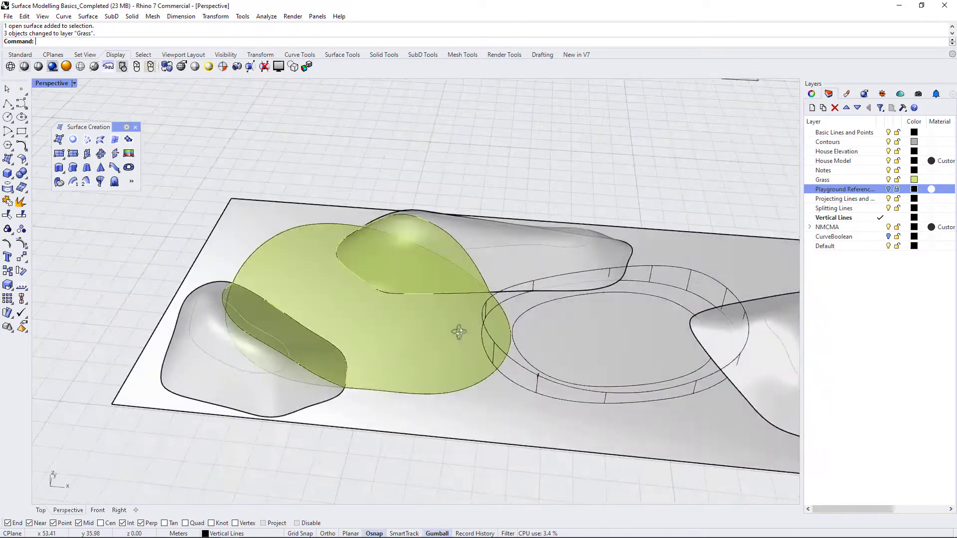
right_drag(457, 332, 419, 285)
scroll(324, 192, up, 6)
click(320, 180)
right_drag(456, 172, 482, 330)
scroll(475, 251, down, 4)
shift+click(503, 460)
scroll(306, 234, down, 4)
right_drag(419, 329, 464, 364)
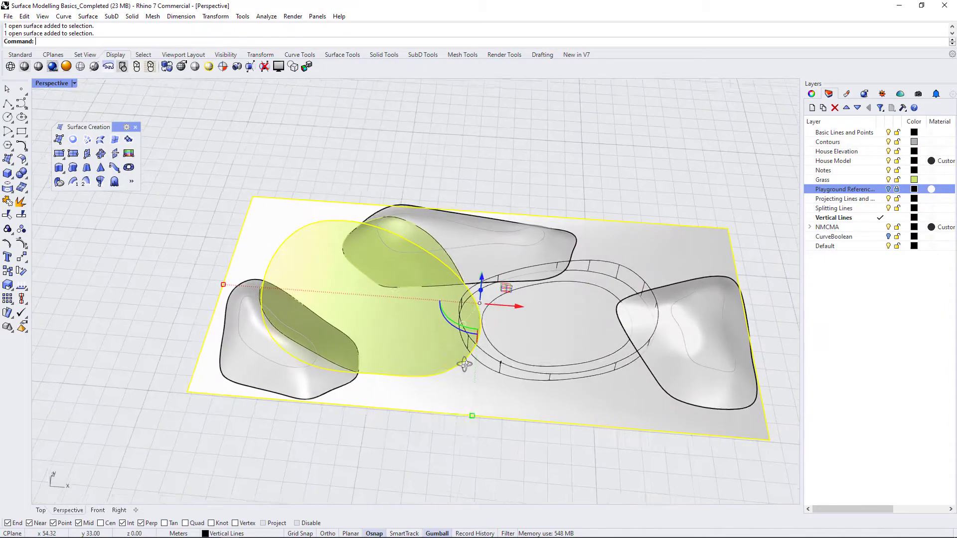
text(P)
key(Return)
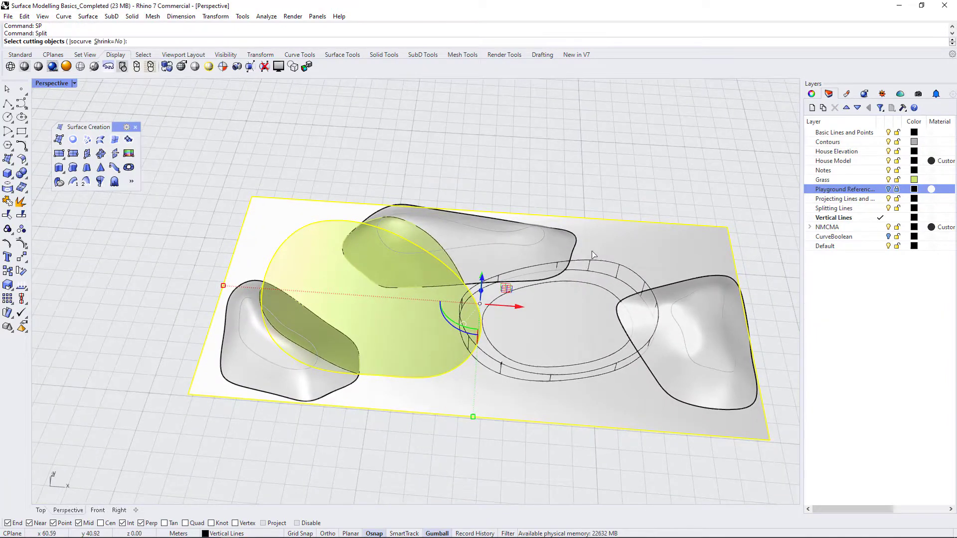
click(576, 248)
click(613, 268)
click(649, 369)
click(686, 392)
click(350, 385)
click(387, 410)
key(Return)
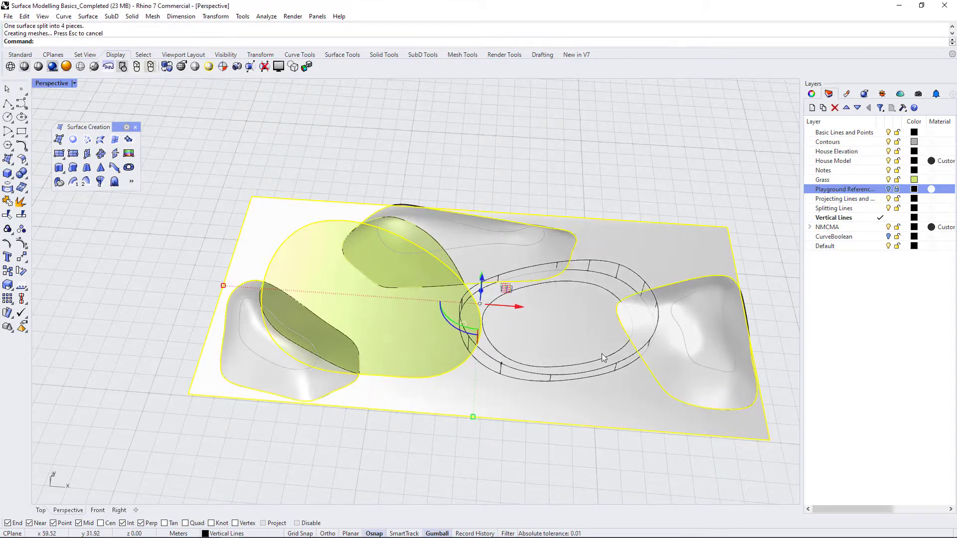
- Delete the ground plane pieces beneath the three landforms, keeping the main ground surface
ctrl+click(636, 239)
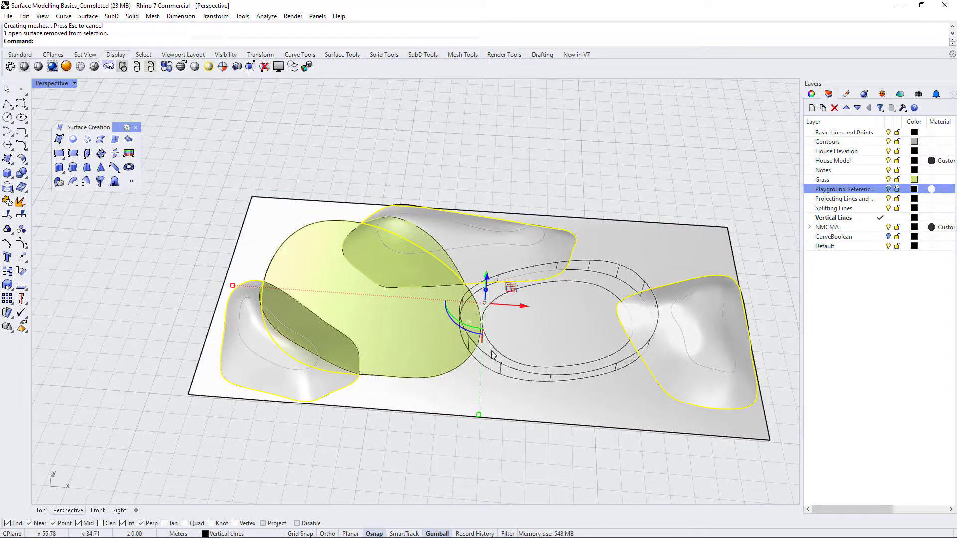
right_drag(709, 432, 713, 189)
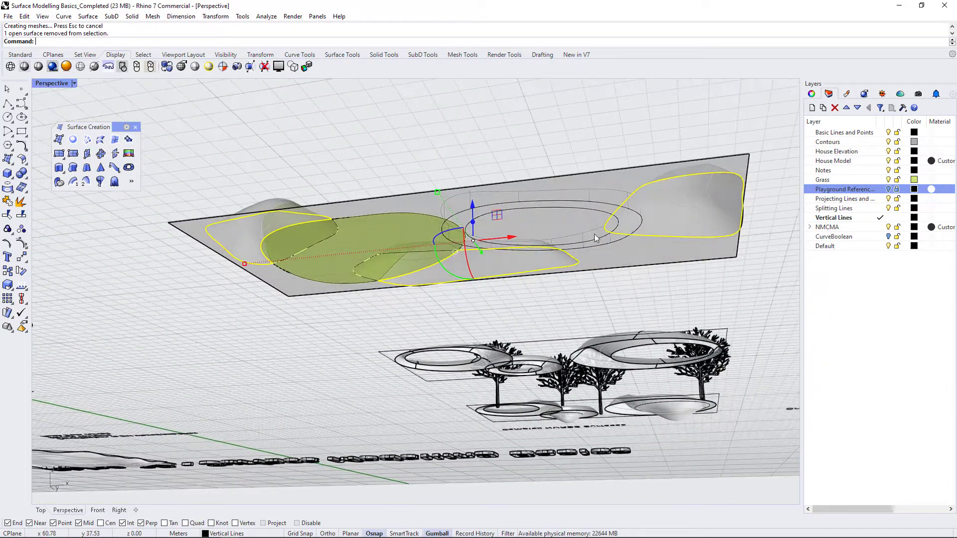
key(Delete)
mouse_move(614, 235)
right_down()
mouse_move(594, 199)
mouse_move(624, 252)
mouse_move(642, 238)
mouse_move(622, 250)
right_up()
scroll(339, 241, up, 5)
- Split the flat grass surface with the corner landform's outline and delete the piece beneath that landform
click(238, 238)
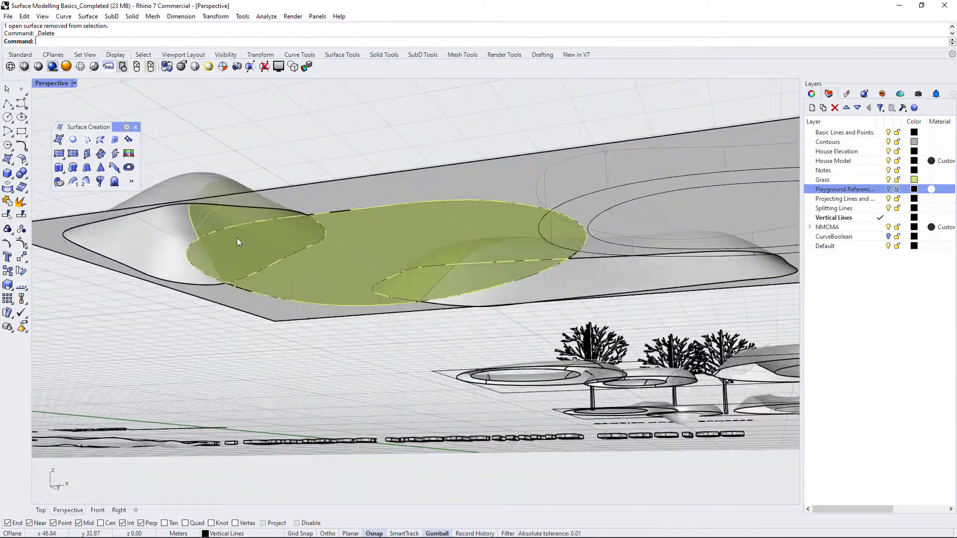
right_drag(238, 243, 355, 314)
text(plit)
key(Return)
click(322, 224)
key(Return)
key(Return)
click(270, 230)
key(Delete)
- Split the flat grass surface with the elongated landform's outline and delete the piece beneath that landform
right_drag(331, 325, 488, 259)
click(507, 270)
text(SP)
key(Return)
click(466, 254)
click(504, 281)
key(Return)
click(513, 281)
key(Delete)
- Make Basic Lines and Points the current layer and hide the Vertical Lines layer
right_drag(518, 280, 508, 255)
scroll(508, 254, up, 10)
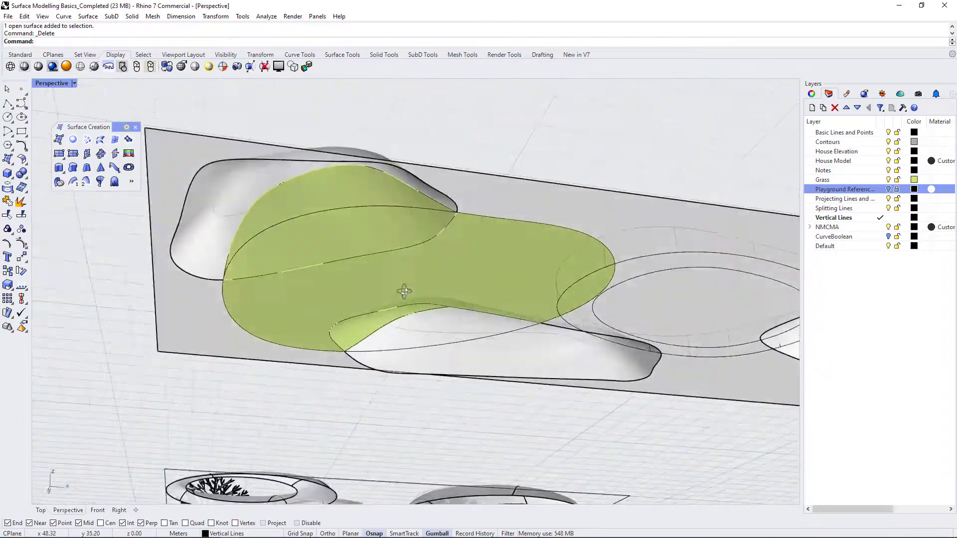
right_drag(404, 291, 370, 396)
scroll(343, 321, down, 6)
right_drag(511, 299, 365, 292)
scroll(365, 292, up, 5)
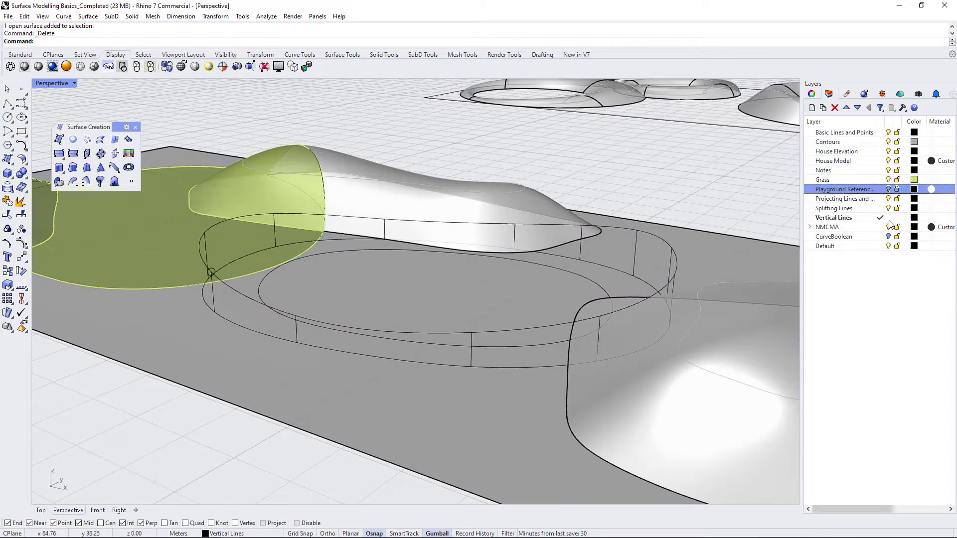
click(882, 132)
click(889, 219)
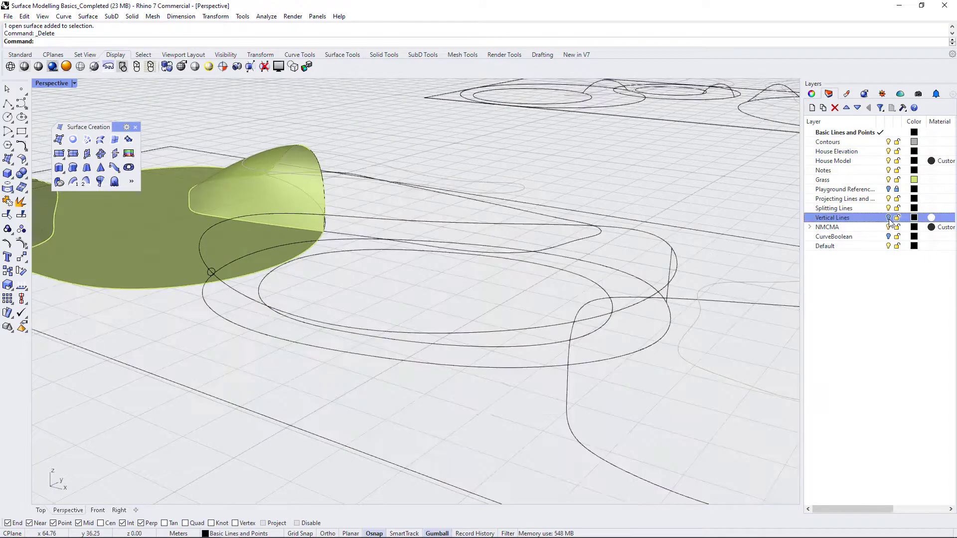
right_drag(434, 286, 478, 276)
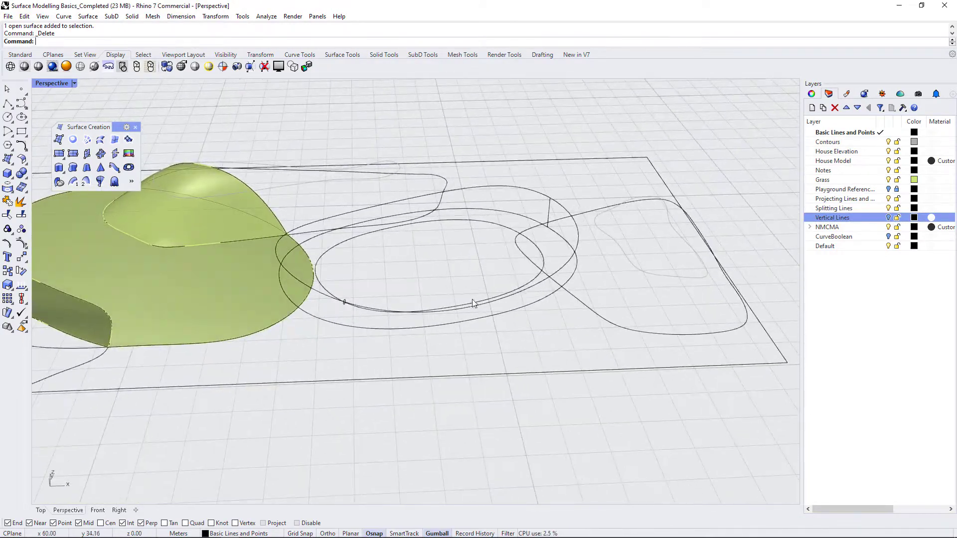
click(889, 199)
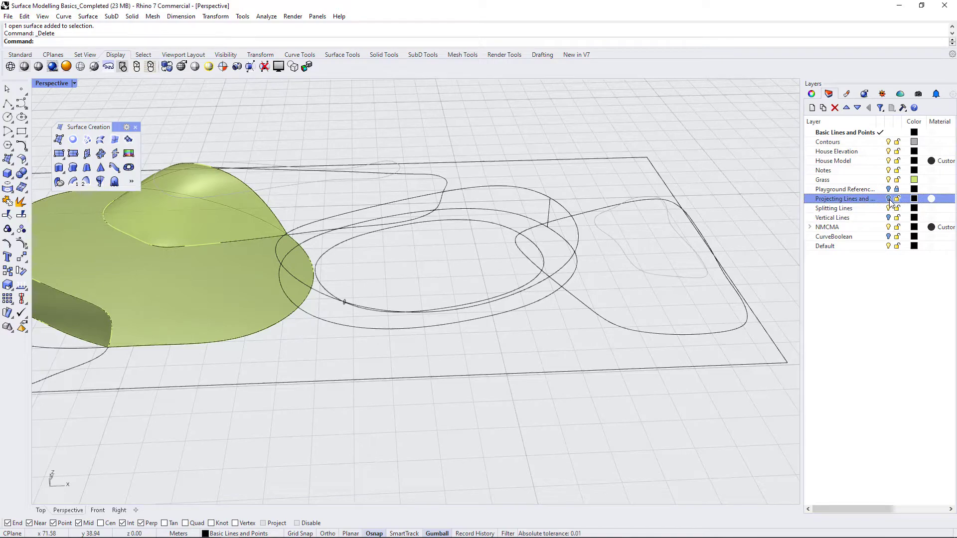
- Examine the oval play structure curves in the maximized Top view and return to the four-viewport layout
scroll(450, 344, up, 2)
right_drag(489, 324, 427, 331)
double_click(53, 83)
double_click(52, 83)
scroll(555, 245, down, 8)
scroll(531, 280, up, 10)
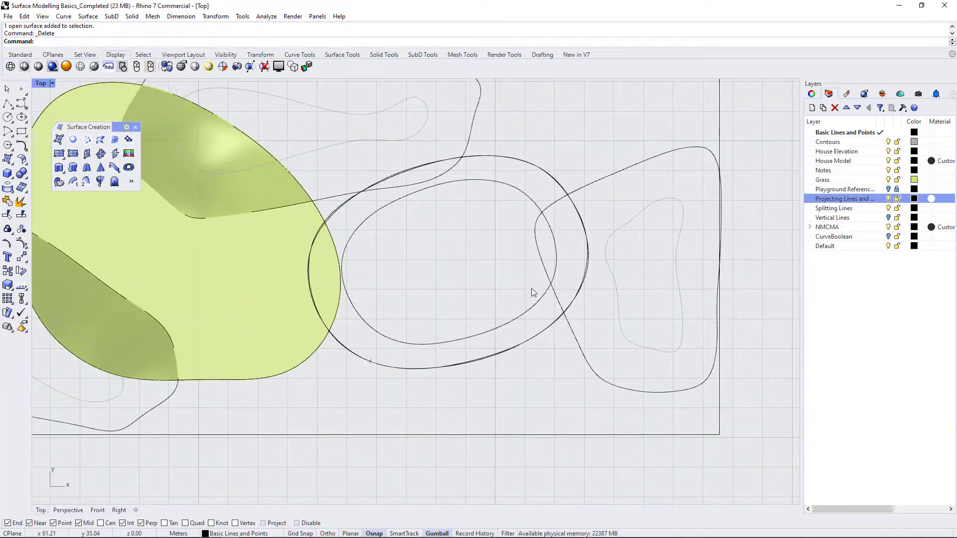
double_click(43, 83)
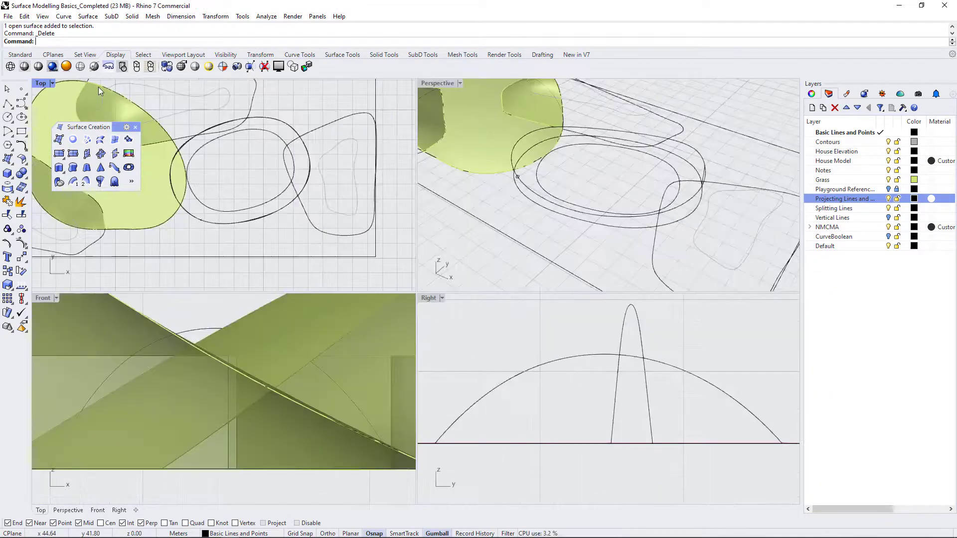
- Examine the outer and inner oval play structure curves in the Perspective view
click(630, 227)
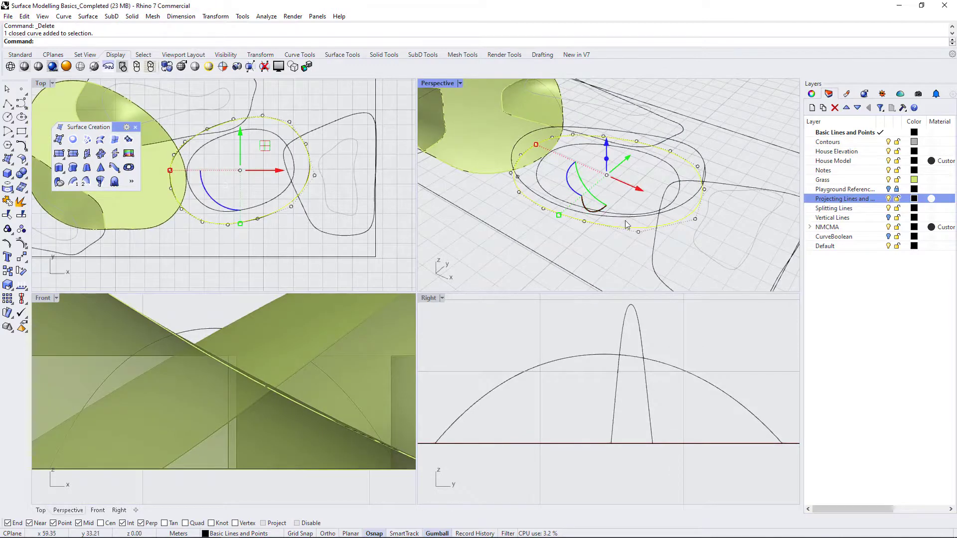
scroll(648, 230, up, 3)
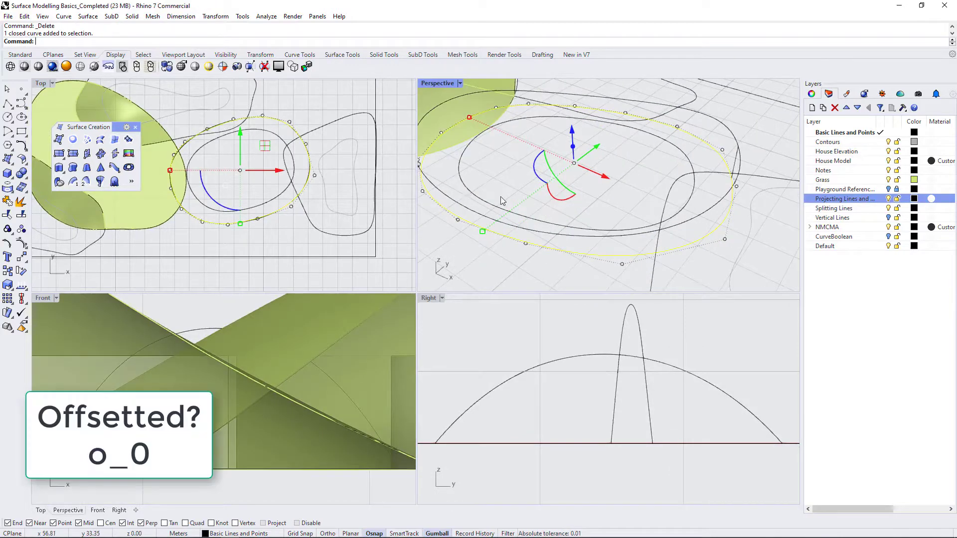
mouse_move(510, 202)
right_down()
mouse_move(525, 192)
mouse_move(523, 206)
right_up()
click(523, 201)
scroll(526, 247, down, 3)
right_drag(526, 247, 503, 211)
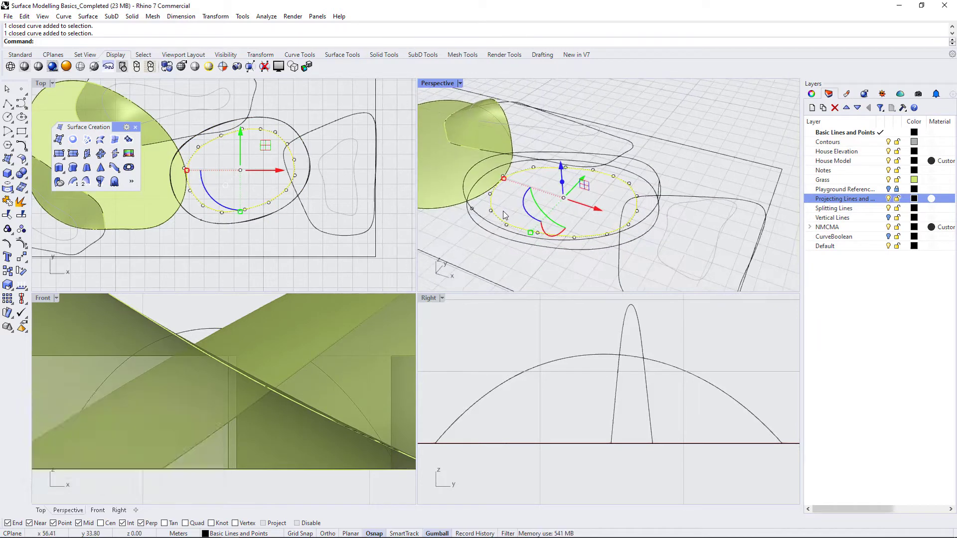
click(486, 232)
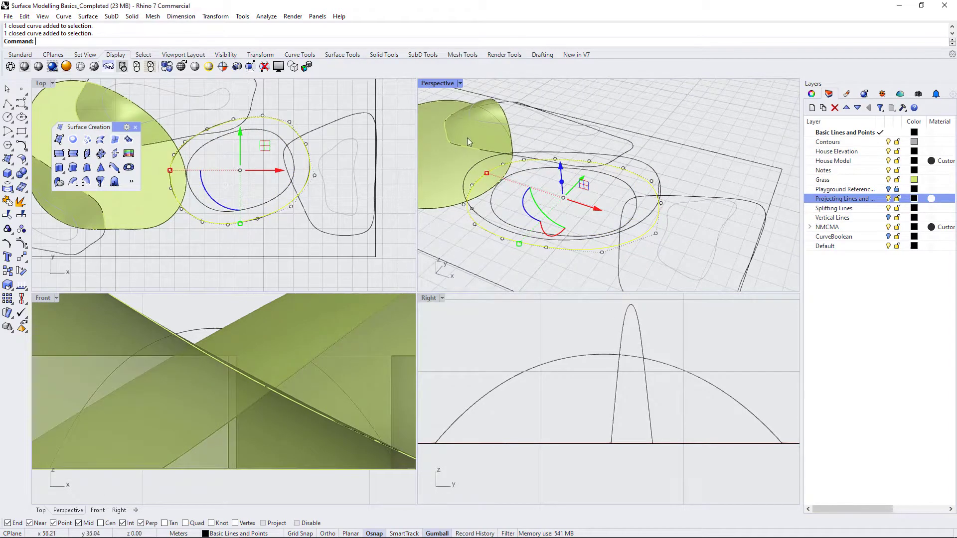
- Maximize the Perspective view and turn the Vertical Lines layer on
double_click(437, 84)
right_drag(457, 293, 479, 297)
click(465, 305)
click(888, 218)
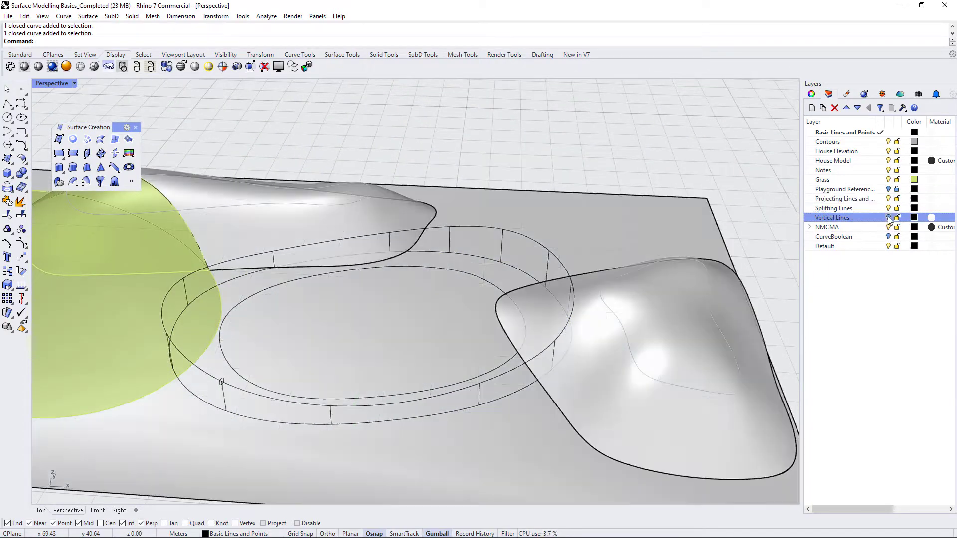
right_drag(546, 301, 487, 267)
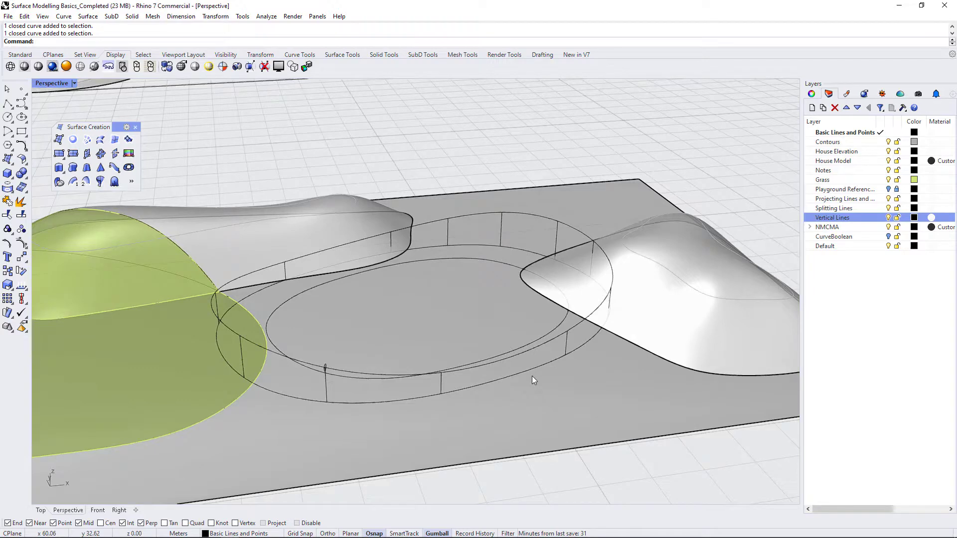
- Draw a vertical line 0.5 m high starting on the outer ground oval between two existing vertical lines
text(L)
key(Return)
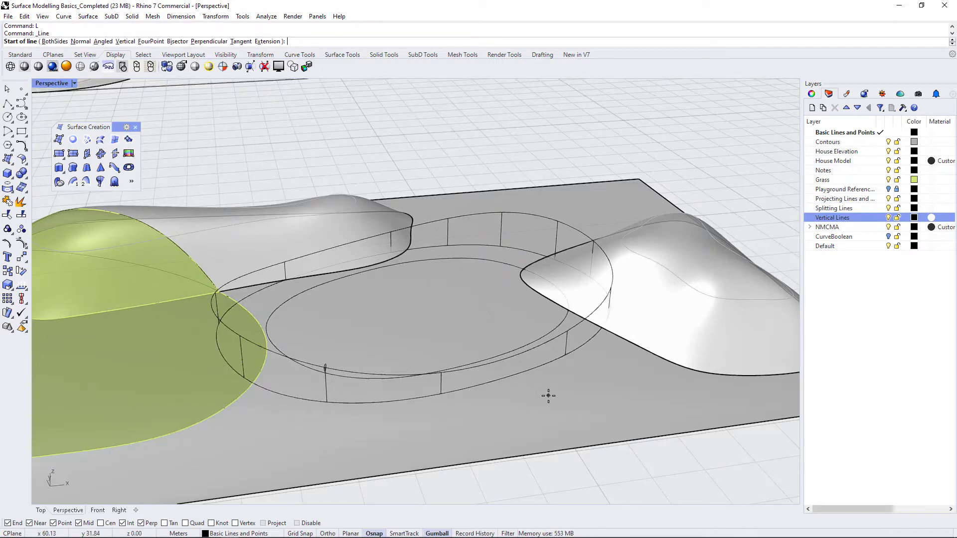
click(125, 41)
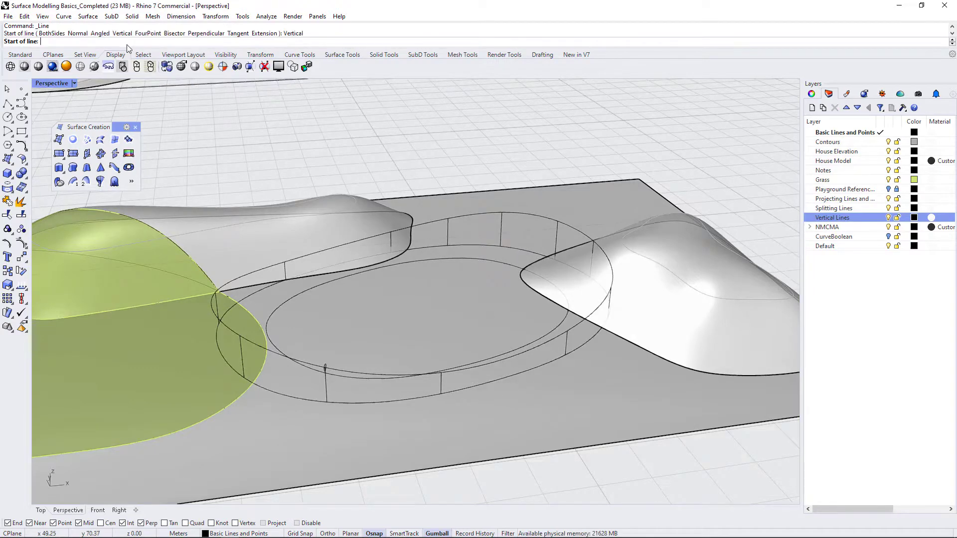
click(508, 377)
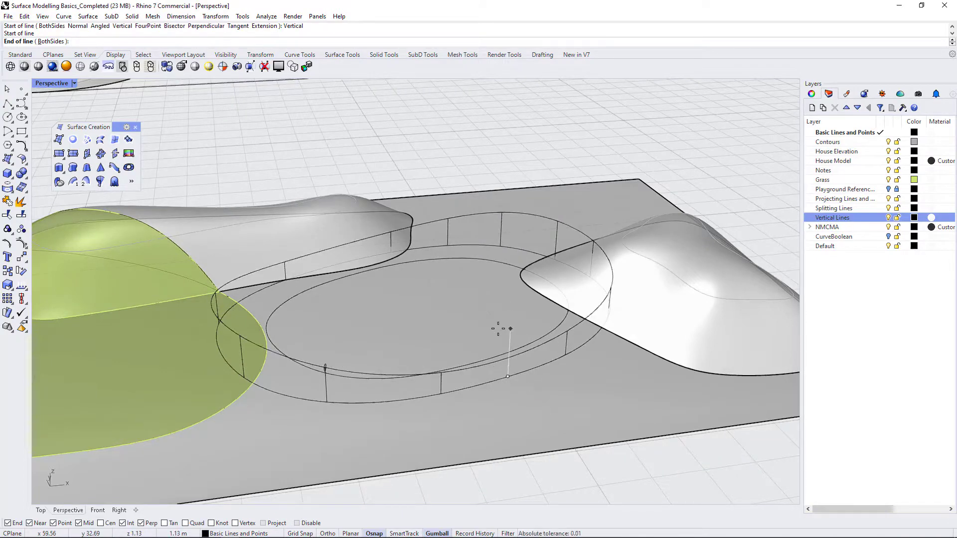
key(Return)
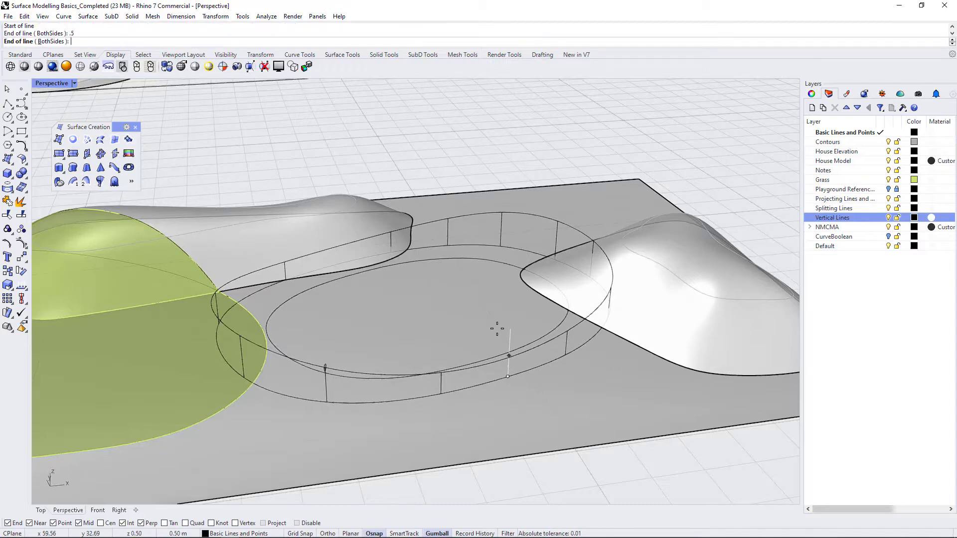
key(Return)
- Inspect the new vertical line on the outer oval and delete it
scroll(561, 363, up, 6)
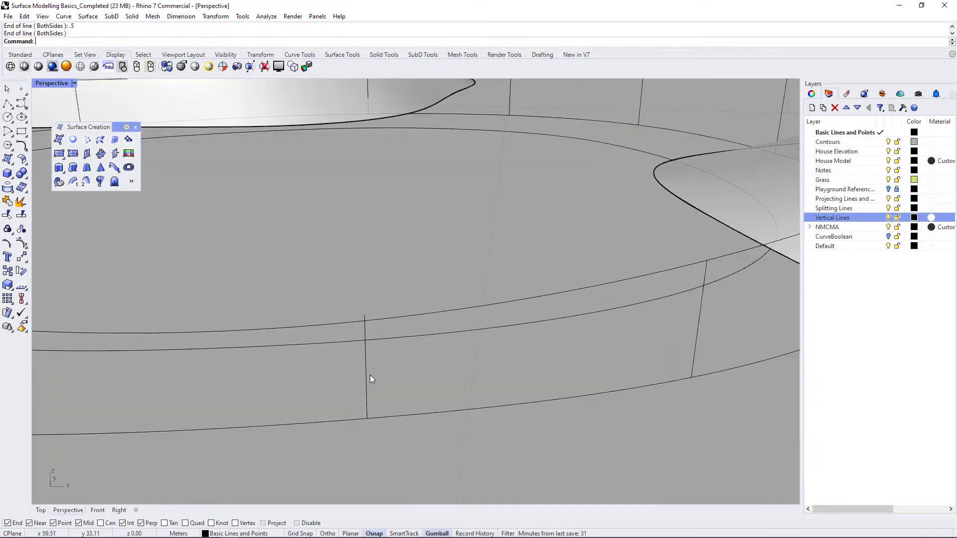
click(371, 325)
click(364, 355)
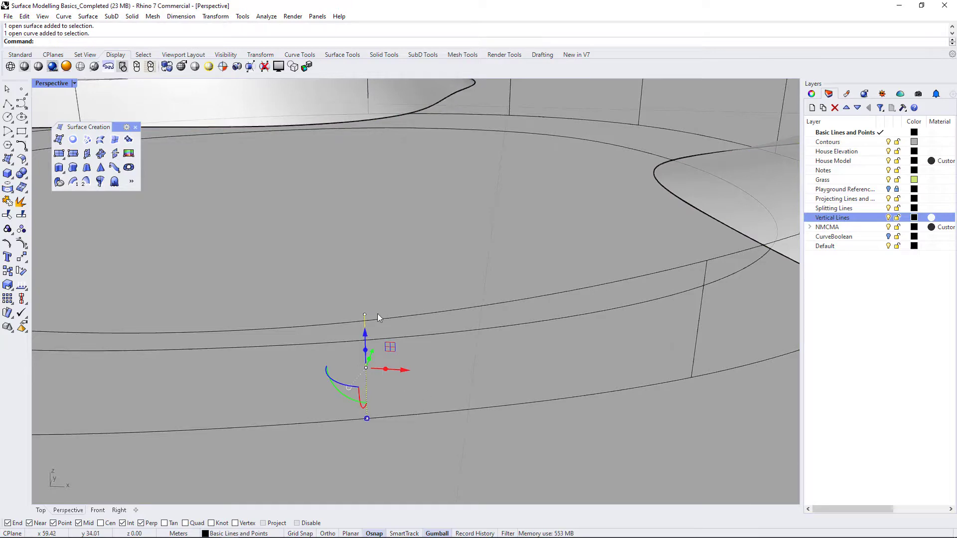
scroll(331, 321, down, 4)
mouse_move(512, 370)
right_down()
mouse_move(532, 380)
mouse_move(515, 382)
right_up()
scroll(450, 369, down, 3)
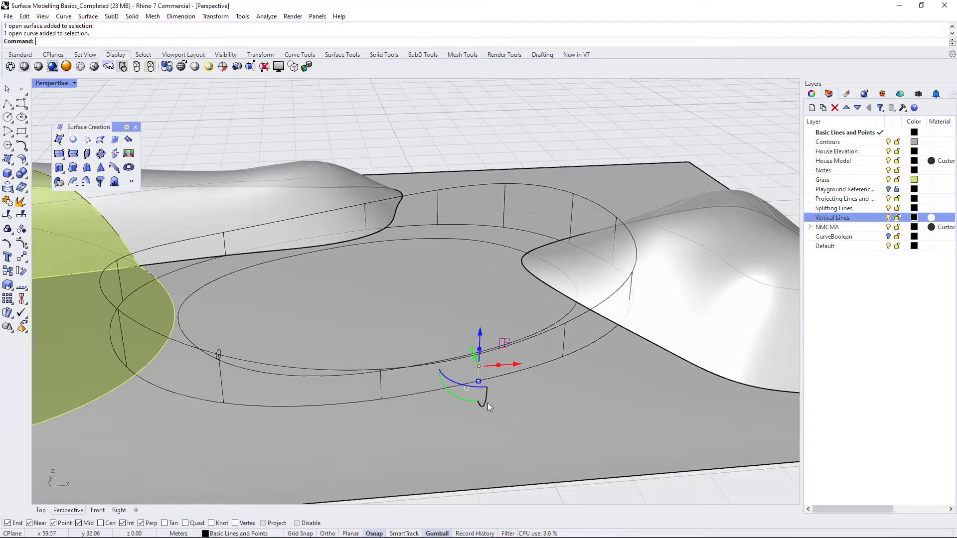
key(Delete)
- Check the vertical lines around the oval and delete the raised closed curve running through their upper ends
right_drag(578, 361, 522, 368)
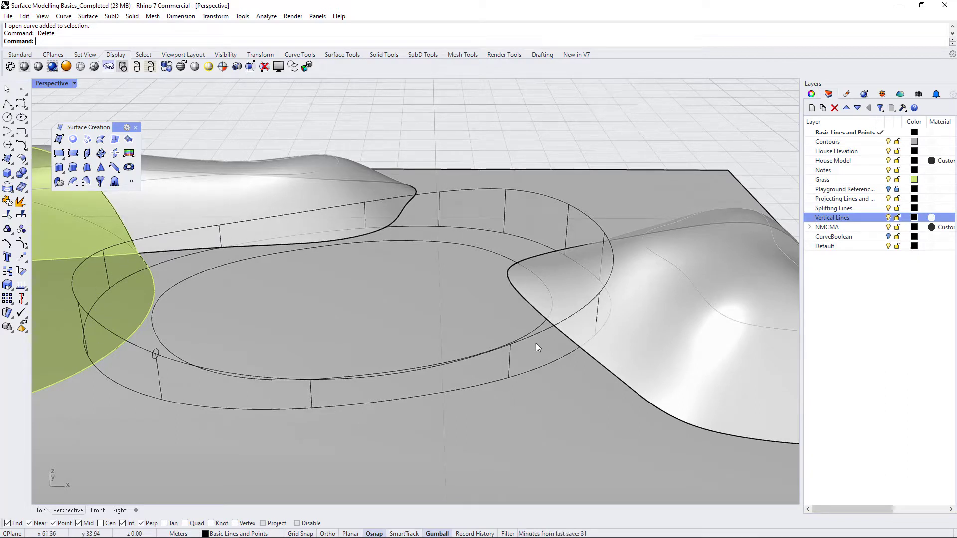
click(570, 227)
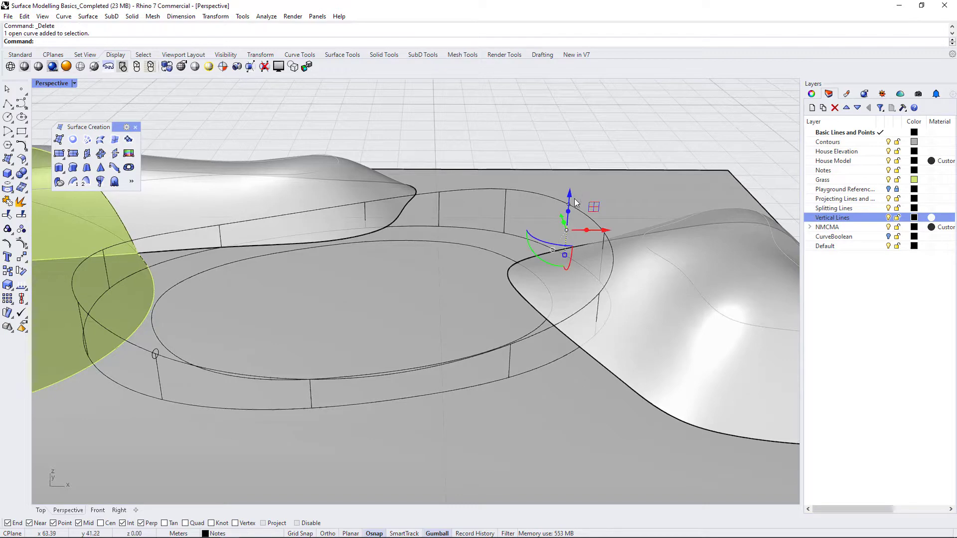
key(Escape)
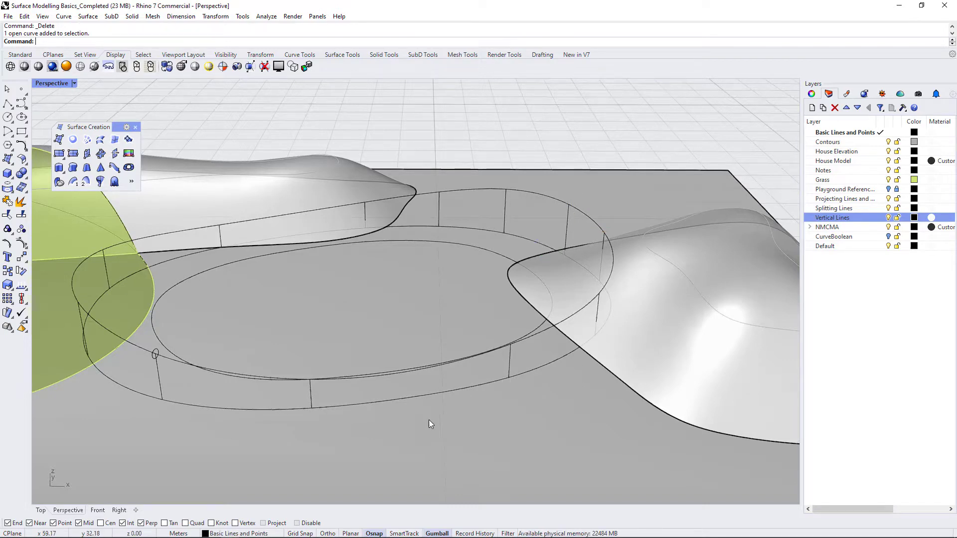
right_drag(434, 424, 391, 410)
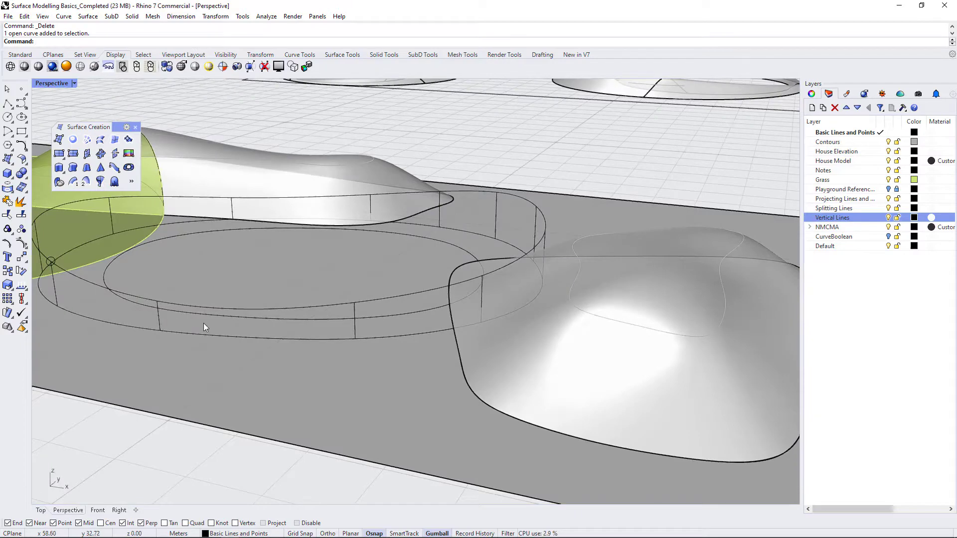
right_drag(206, 320, 520, 208)
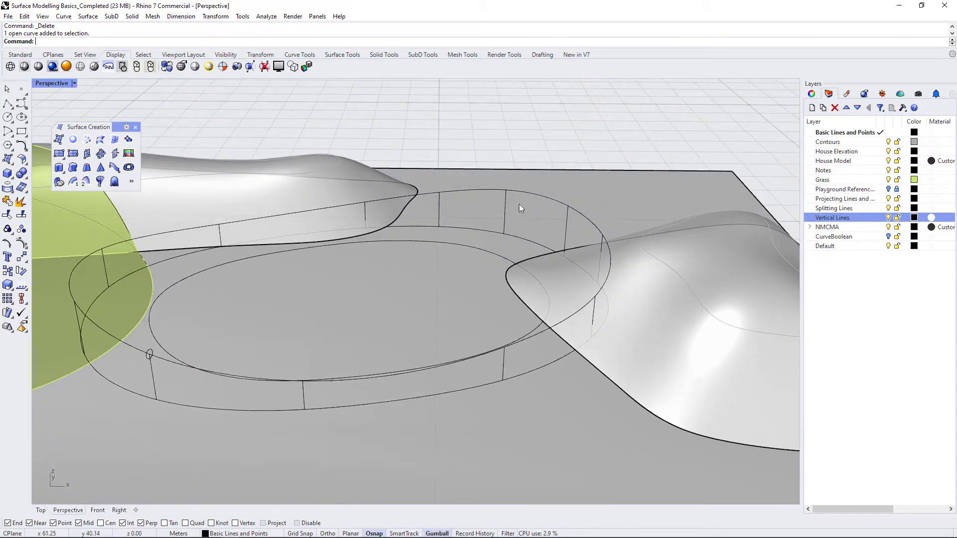
click(491, 194)
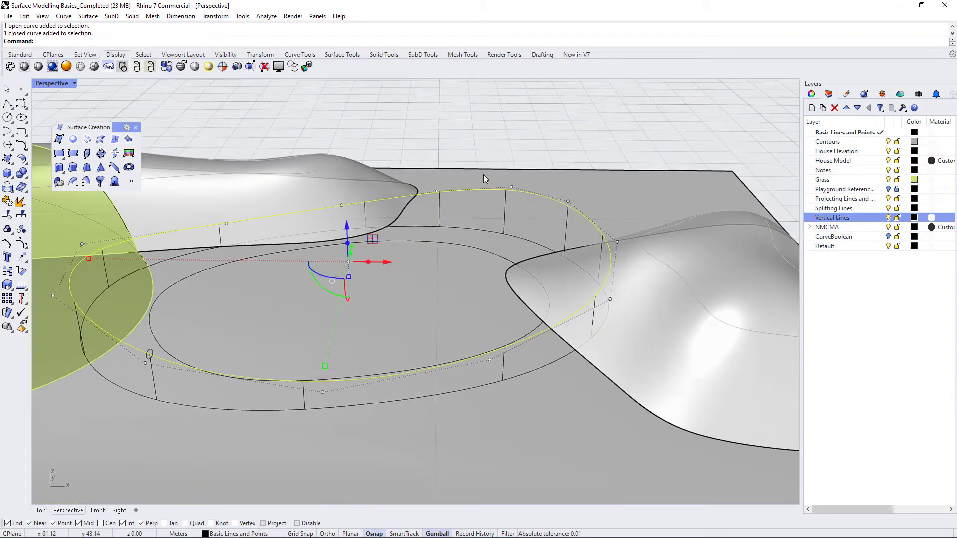
key(Delete)
- Draw a closed interpolated curve through the upper ends of all the vertical lines around the outer oval
click(25, 107)
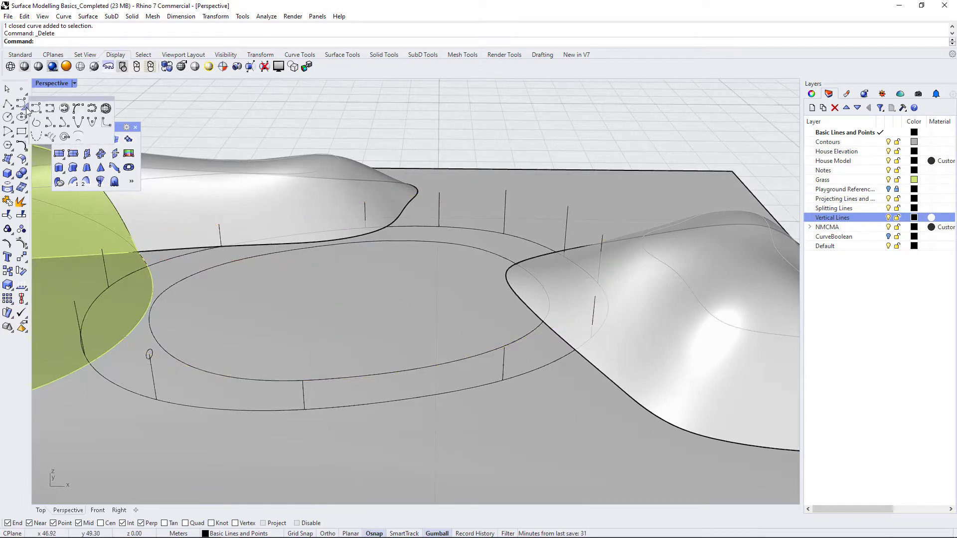
click(52, 109)
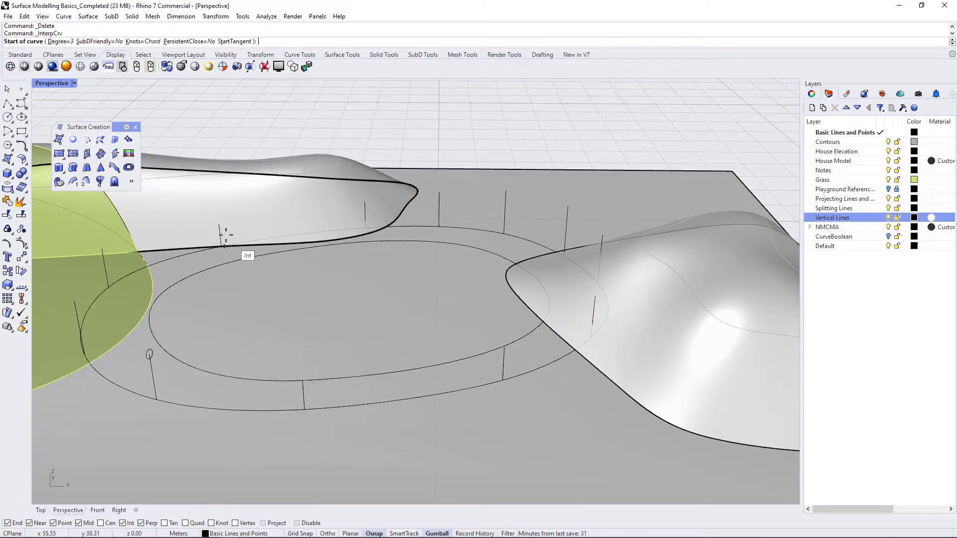
click(219, 226)
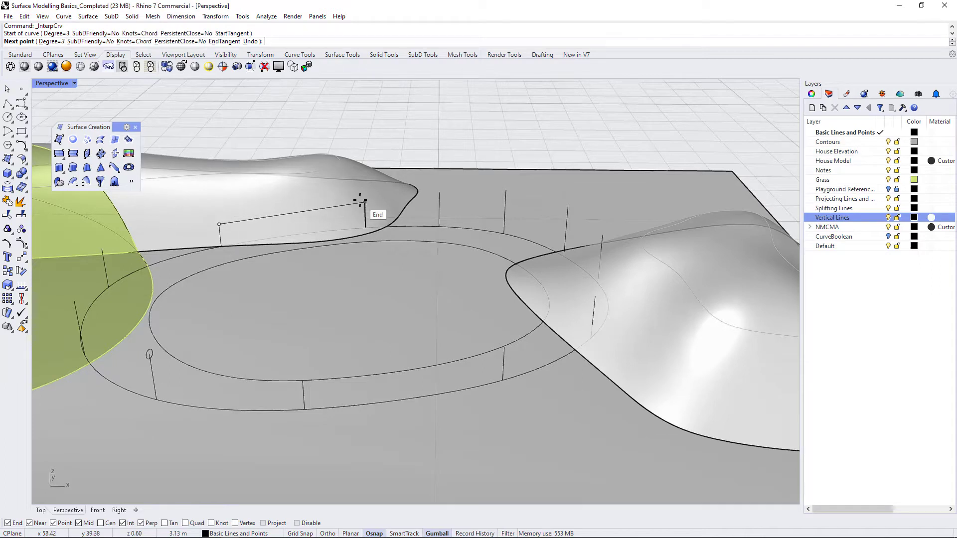
click(365, 202)
click(440, 192)
click(505, 189)
click(567, 206)
click(603, 235)
click(595, 296)
click(503, 345)
right_drag(309, 391, 165, 305)
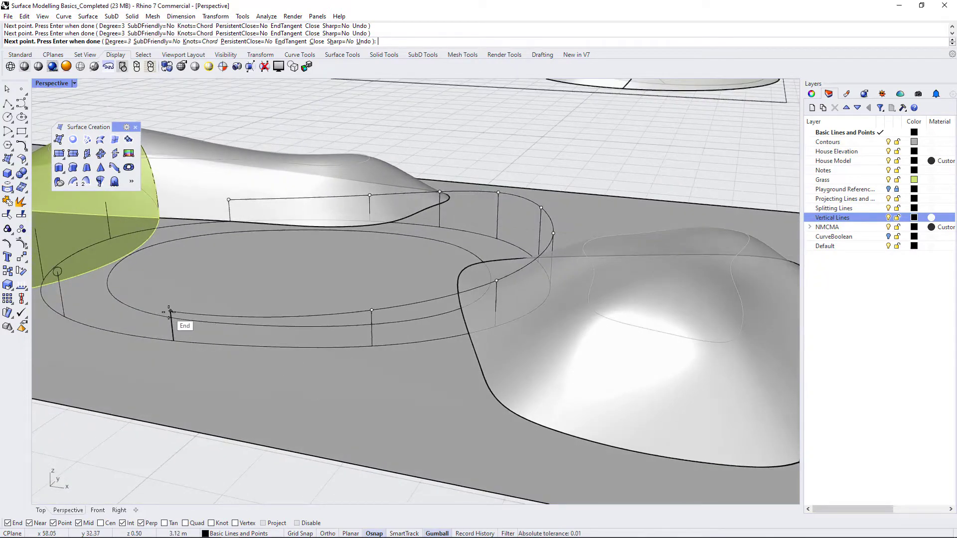
click(171, 312)
scroll(502, 334, down, 5)
scroll(289, 308, up, 8)
click(201, 291)
click(154, 232)
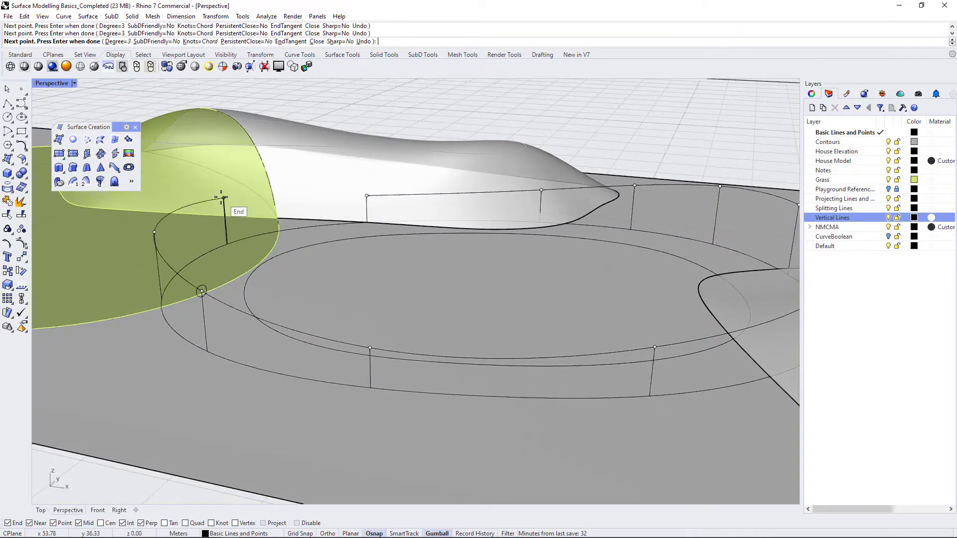
click(366, 206)
key(Return)
key(Escape)
- Examine the small circle sitting on the raised oval curve above one of the vertical lines
scroll(424, 283, down, 5)
right_drag(491, 276, 280, 253)
scroll(219, 240, up, 5)
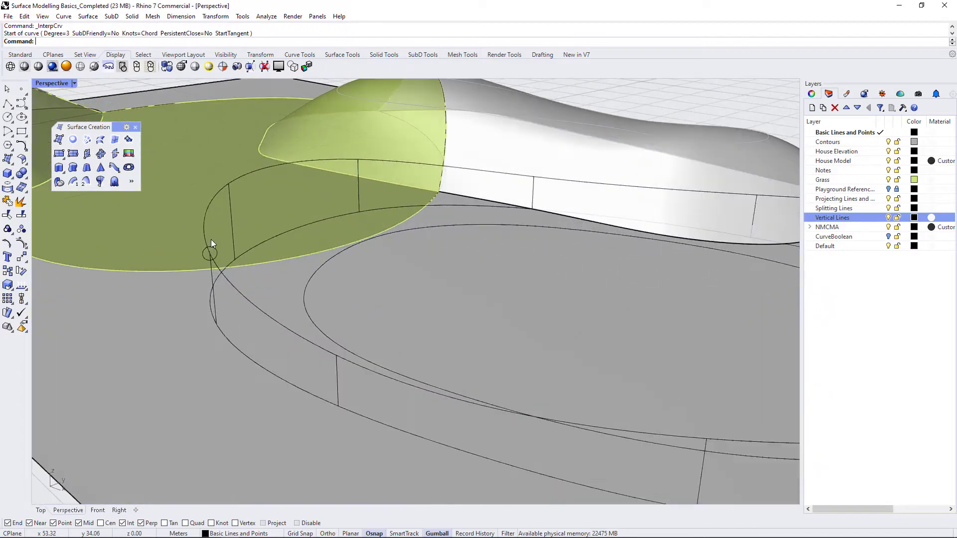
scroll(200, 256, down, 4)
right_drag(310, 299, 343, 329)
scroll(177, 293, up, 6)
scroll(131, 298, down, 3)
scroll(183, 267, down, 3)
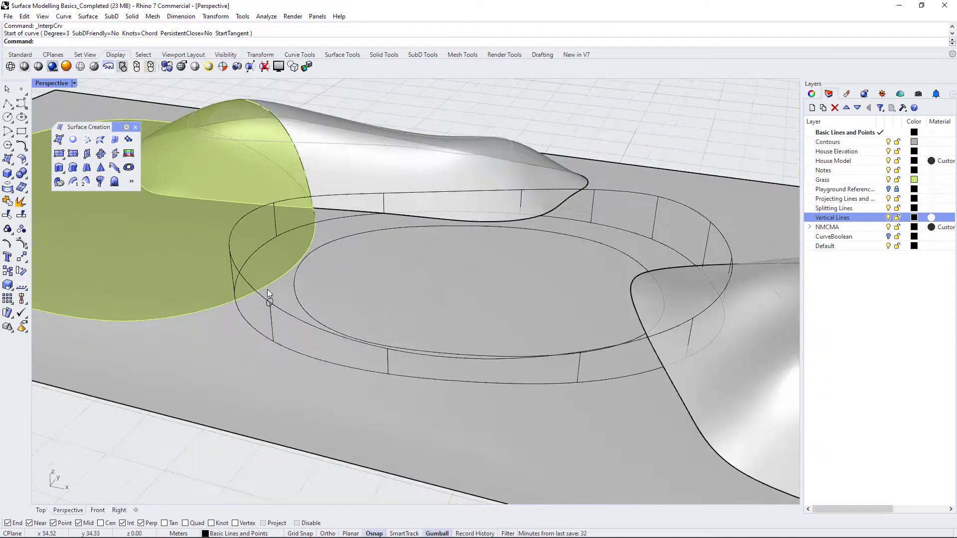
scroll(279, 314, up, 5)
click(258, 283)
click(436, 300)
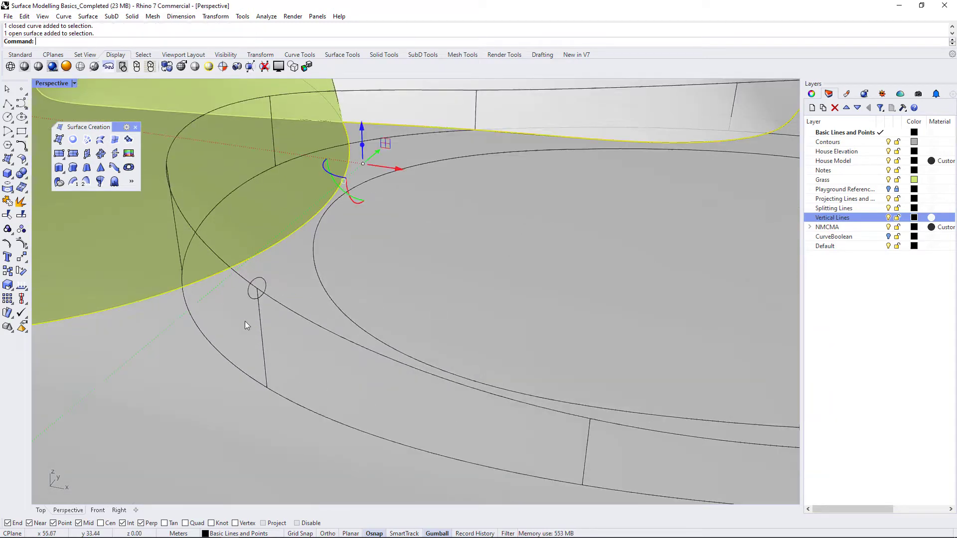
scroll(209, 316, down, 6)
key(Escape)
right_drag(404, 321, 392, 353)
scroll(393, 353, down, 1)
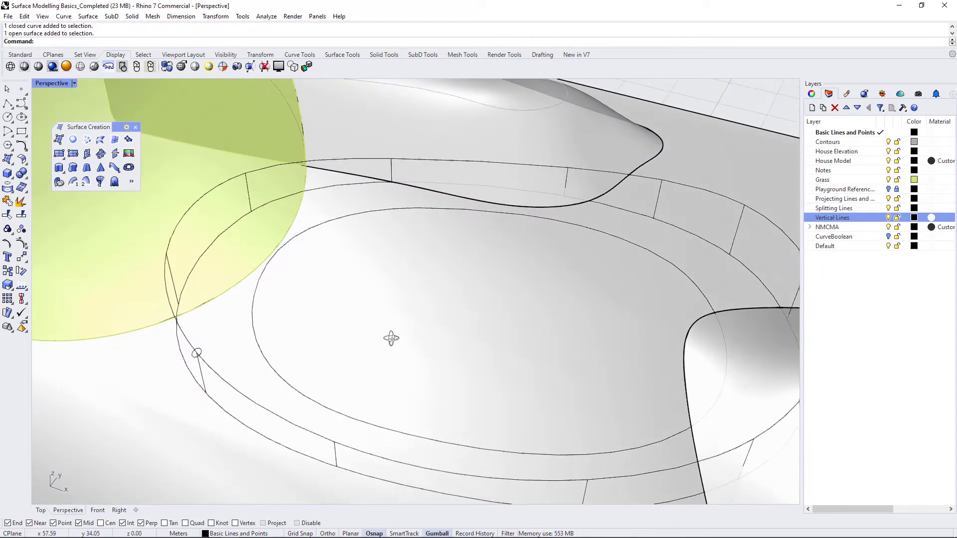
- Start a vertical circle centred on the upper end of the next vertical line around the oval, with a diameter of 0.2 m
click(13, 122)
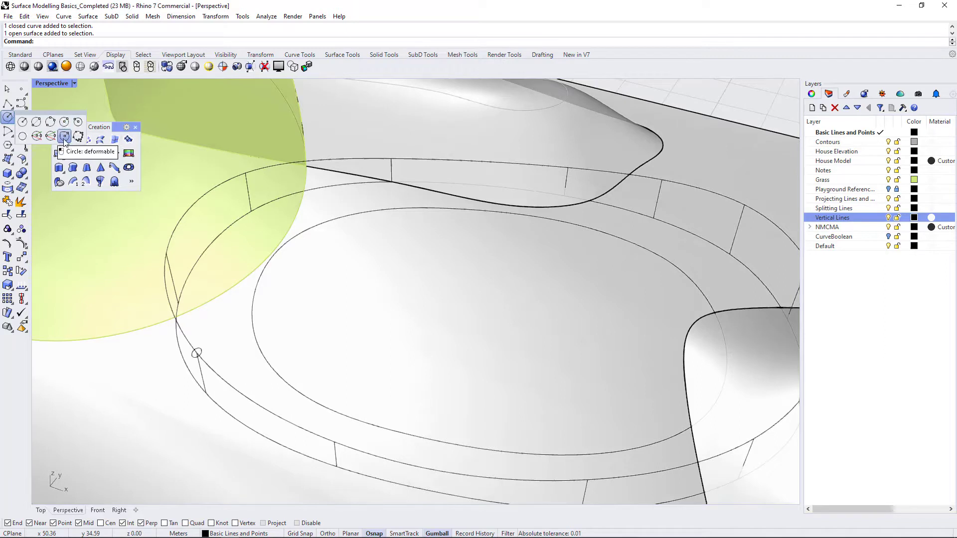
click(37, 140)
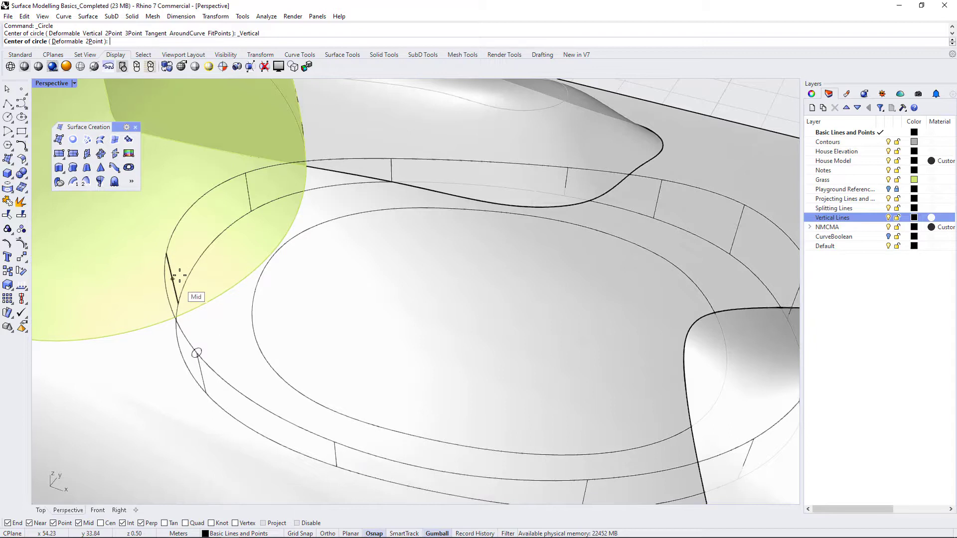
click(167, 256)
scroll(164, 253, up, 3)
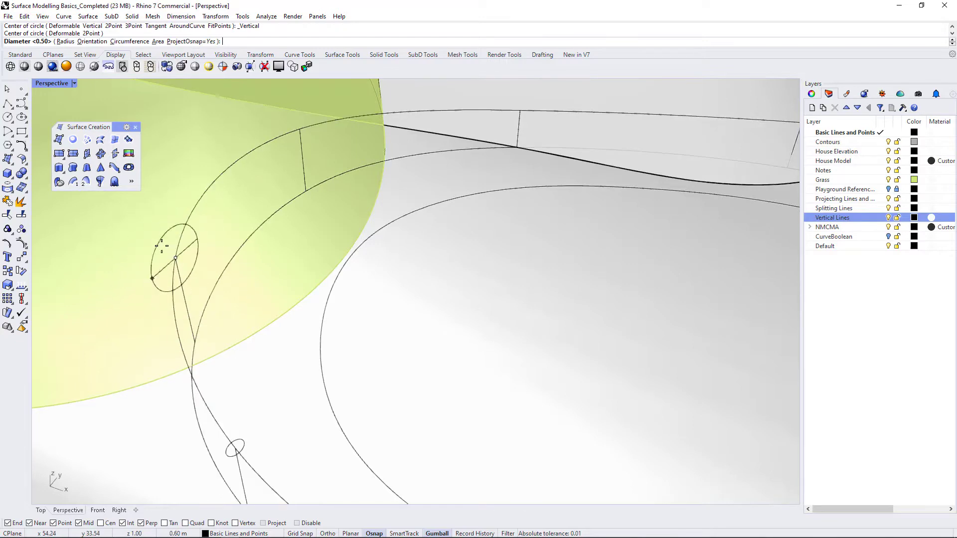
right_drag(260, 277, 203, 252)
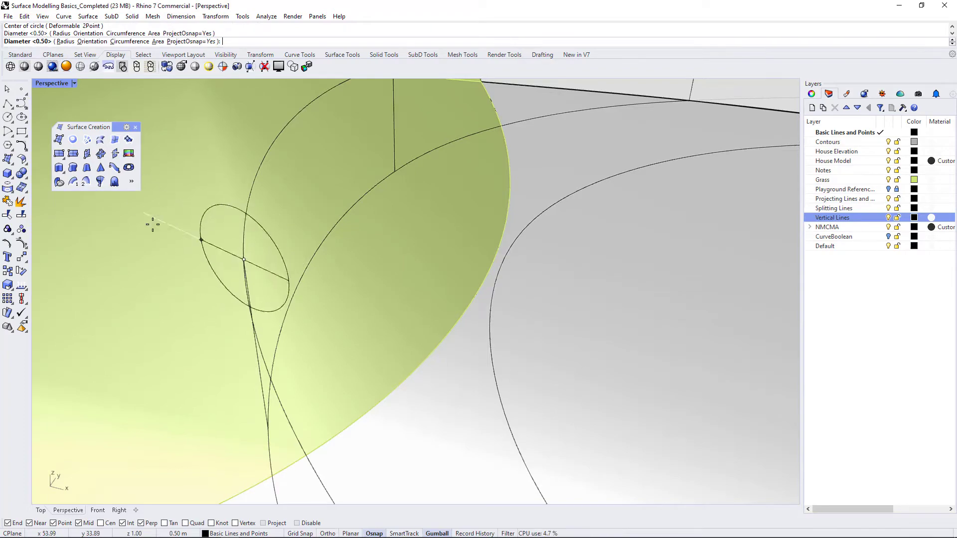
scroll(159, 270, down, 2)
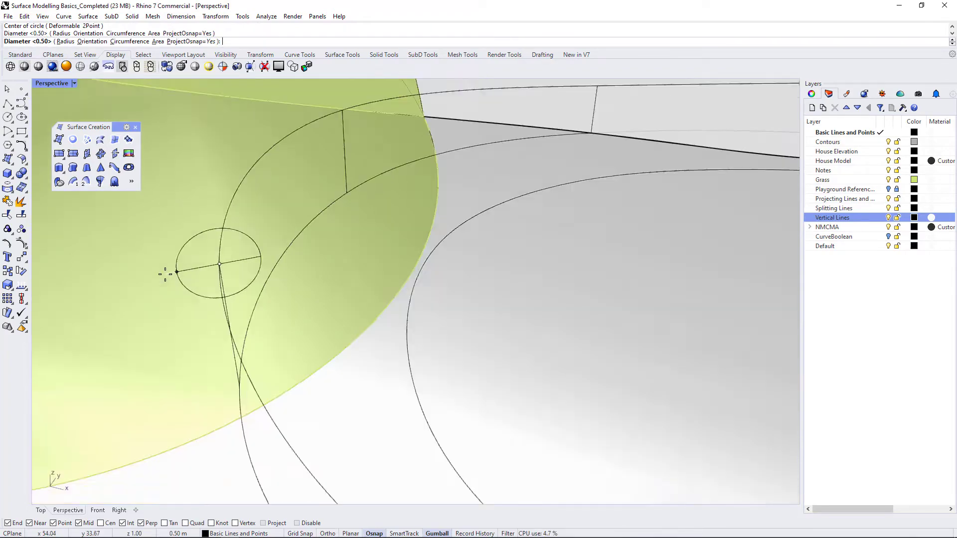
scroll(191, 279, down, 5)
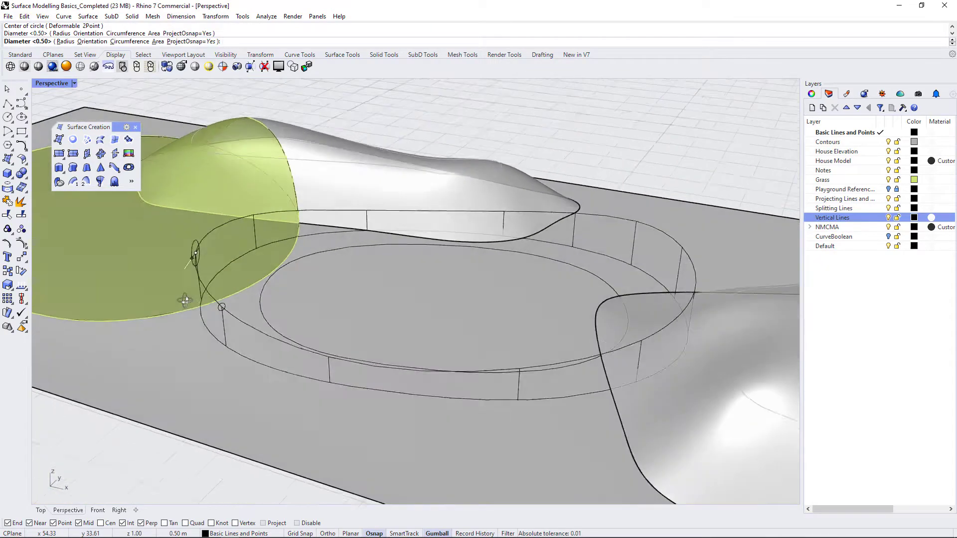
scroll(160, 243, up, 5)
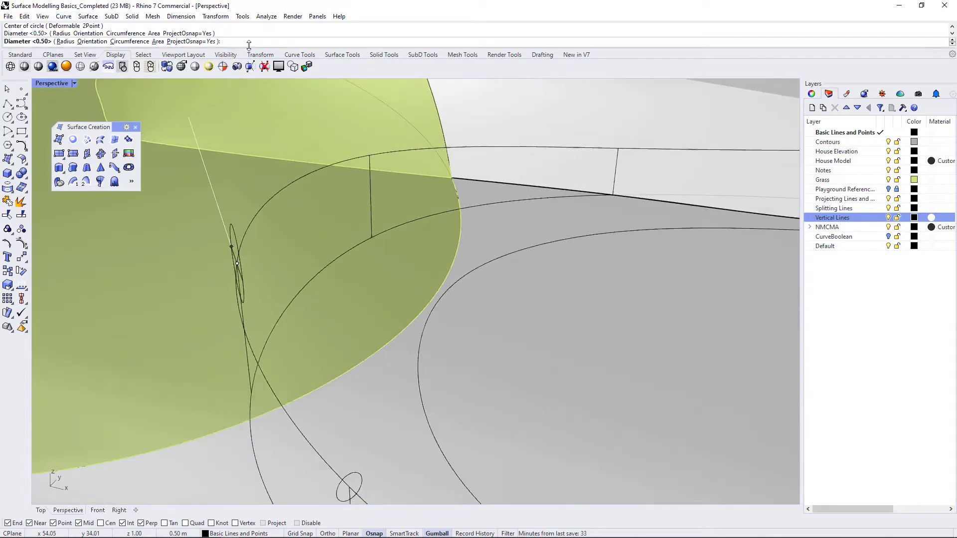
text(.2)
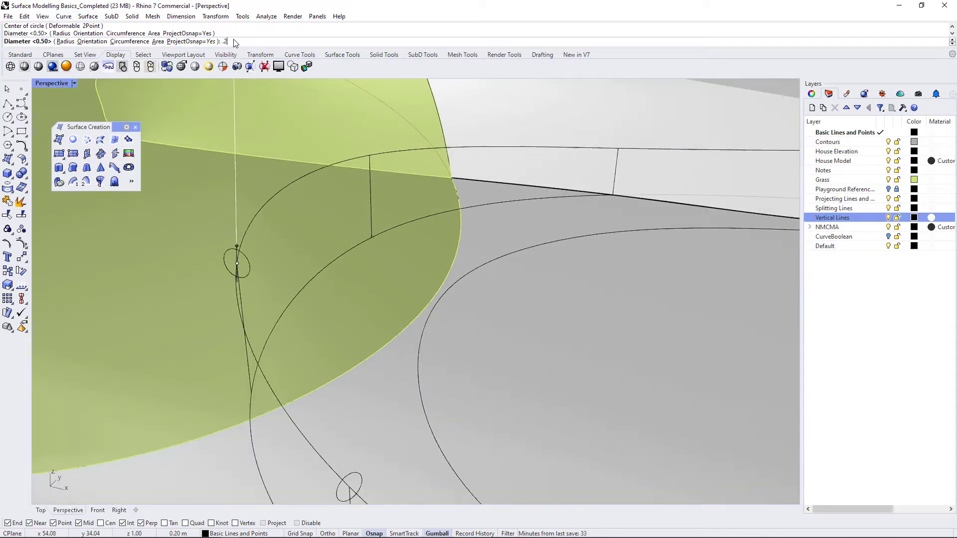
key(Return)
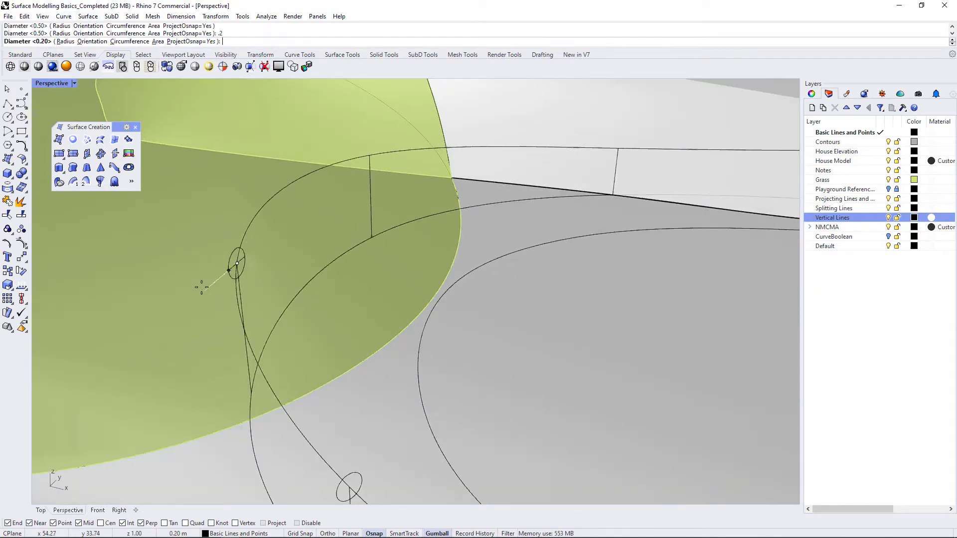
- Orient the vertical circle perpendicular to the raised oval curve in the Top view and place it
scroll(286, 350, down, 3)
mouse_move(344, 375)
right_down()
mouse_move(312, 370)
mouse_move(346, 372)
right_up()
scroll(244, 234, up, 3)
scroll(208, 235, up, 3)
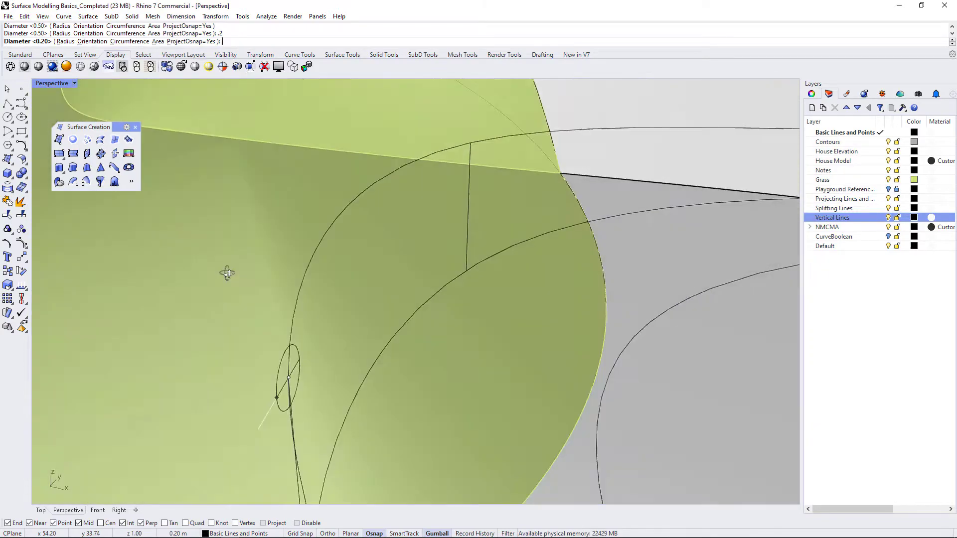
scroll(245, 249, down, 3)
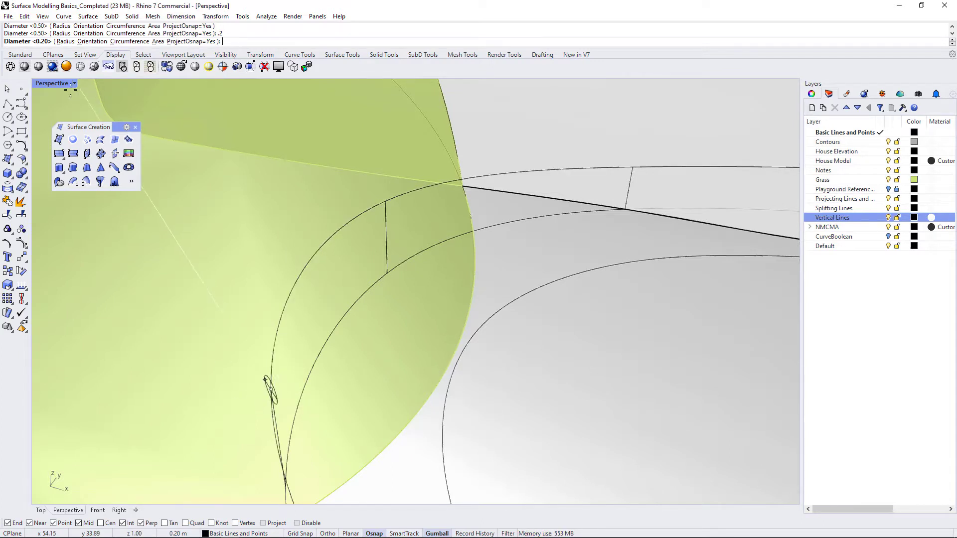
double_click(59, 87)
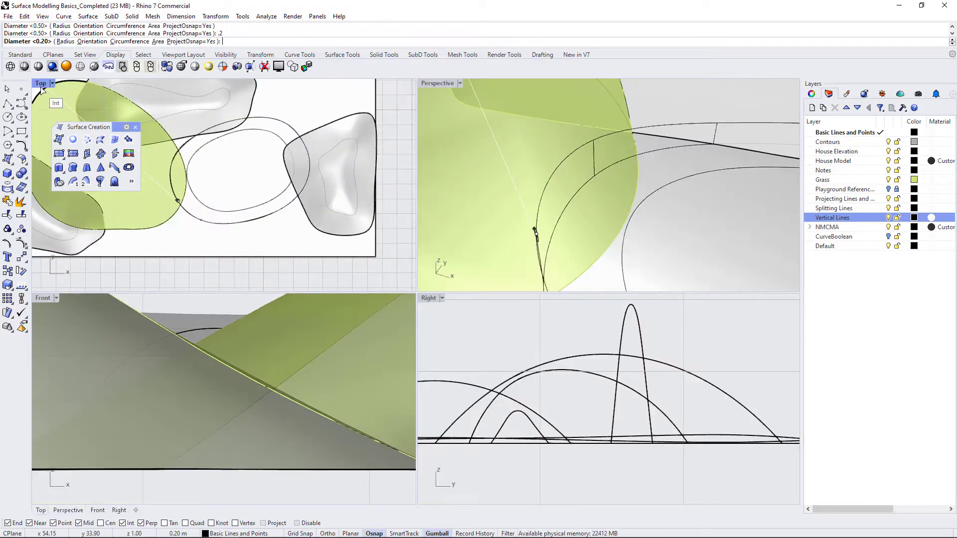
double_click(42, 83)
scroll(329, 327, up, 5)
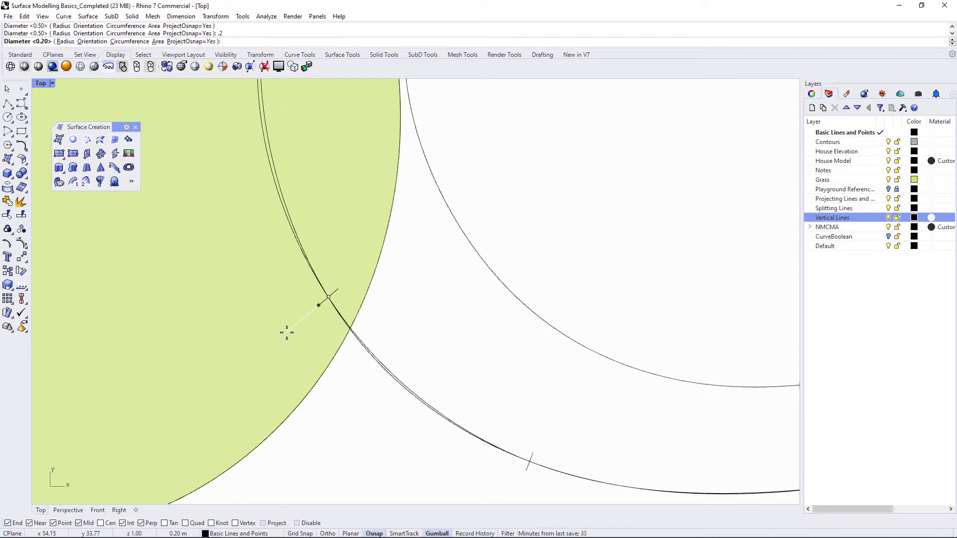
key(Return)
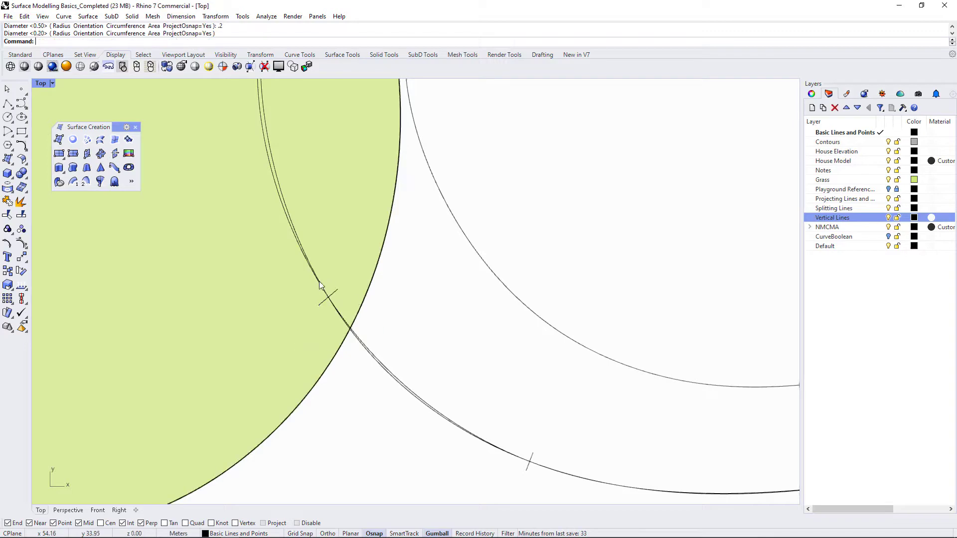
- Return to the Perspective view and delete the newly placed circle, leaving only the original profile circle on the raised curve
double_click(42, 83)
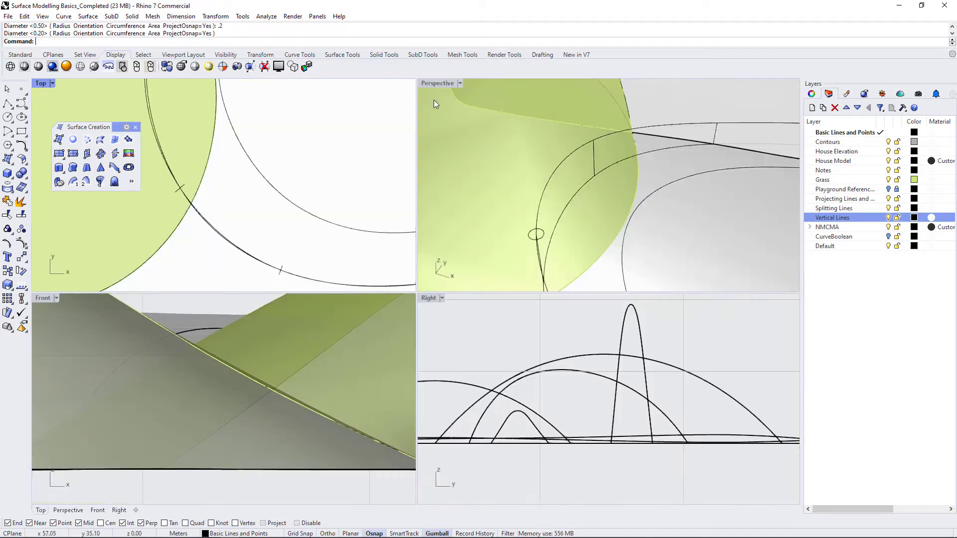
click(430, 85)
double_click(430, 87)
scroll(384, 283, down, 5)
right_drag(486, 409, 462, 357)
scroll(247, 287, up, 5)
click(258, 161)
key(Delete)
- Run Sweep1 with the raised oval curve as rail and the small circle as cross section, aligning the seam with the Automatic option
right_drag(244, 222, 304, 320)
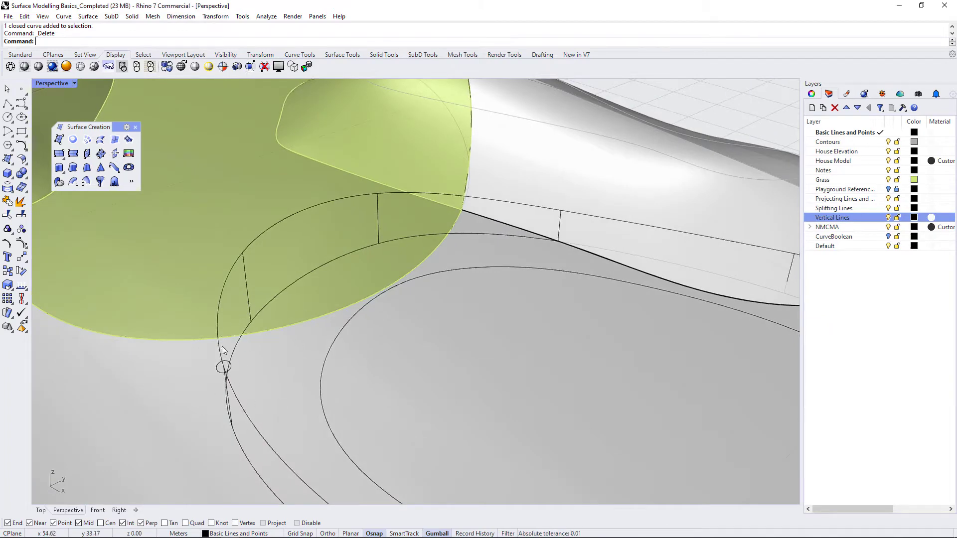
scroll(241, 264, down, 4)
right_drag(403, 381, 419, 378)
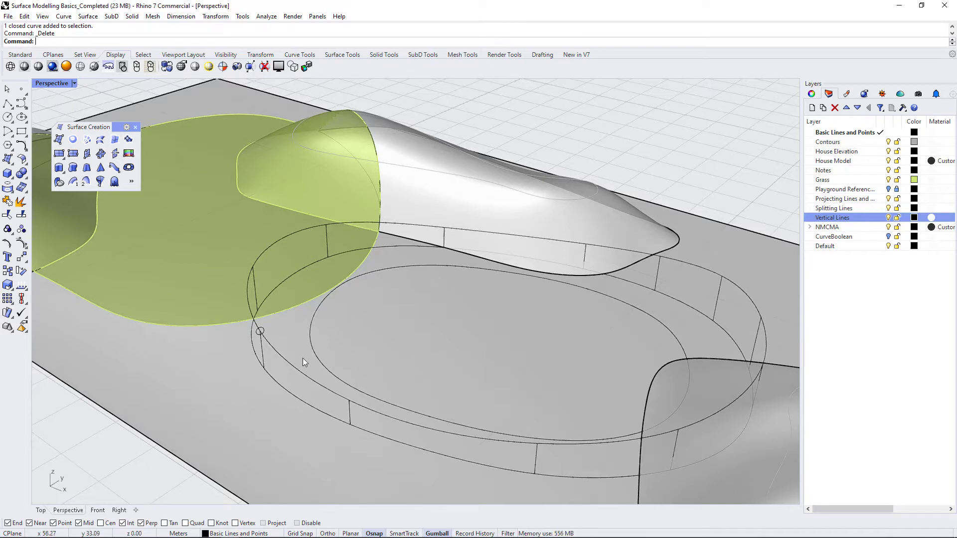
click(271, 342)
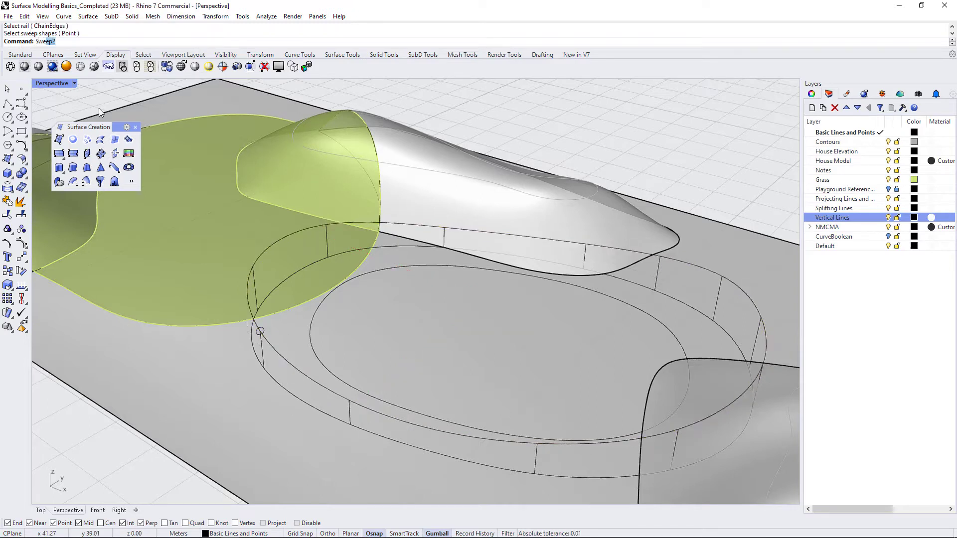
key(Down)
key(Down)
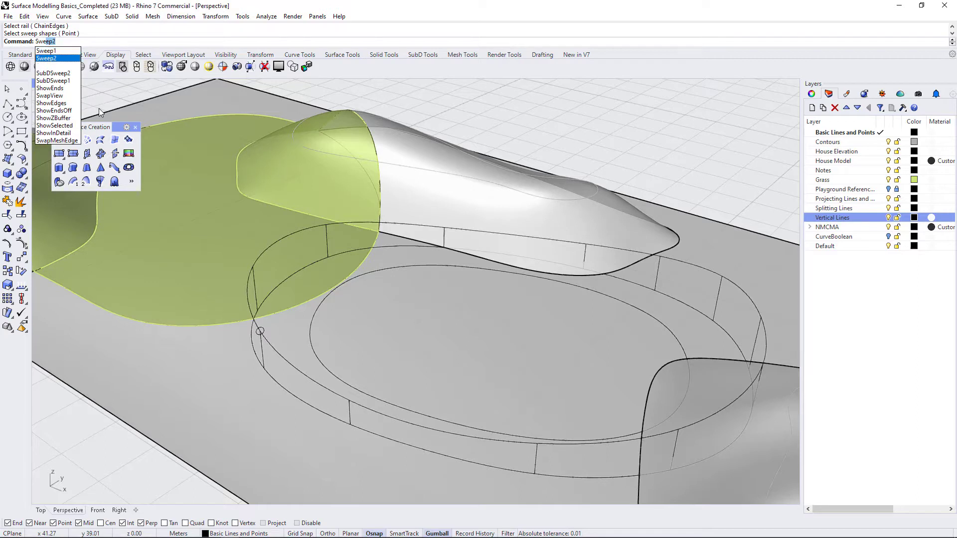
key(Up)
key(Return)
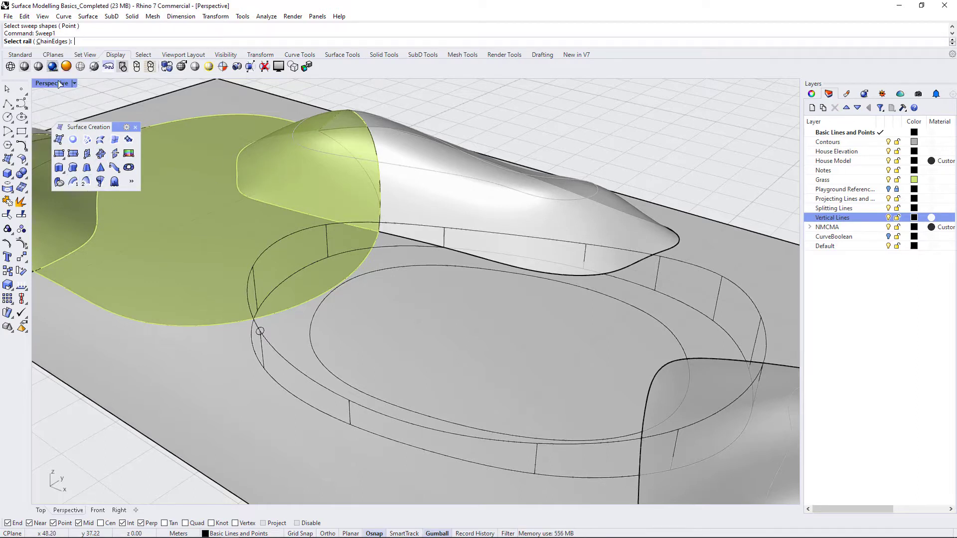
click(275, 247)
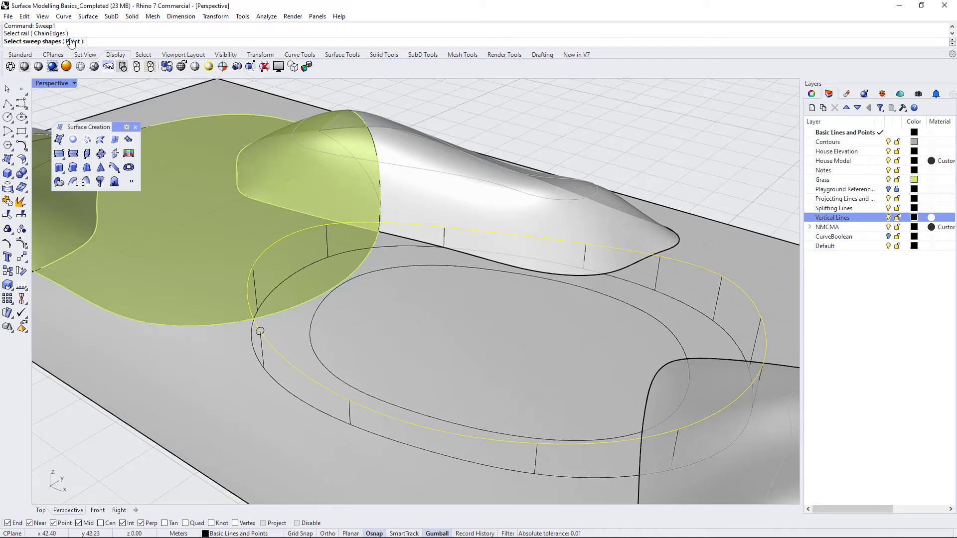
click(262, 331)
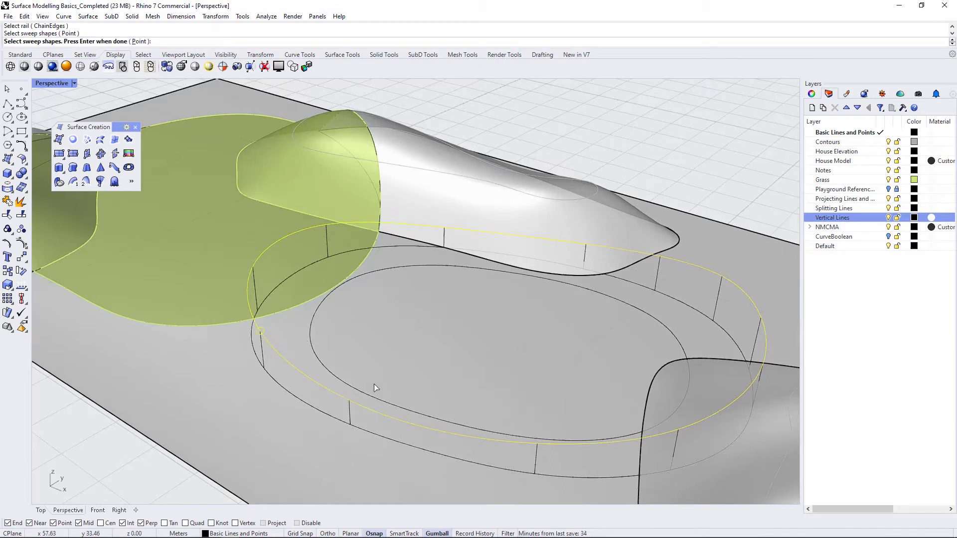
key(Return)
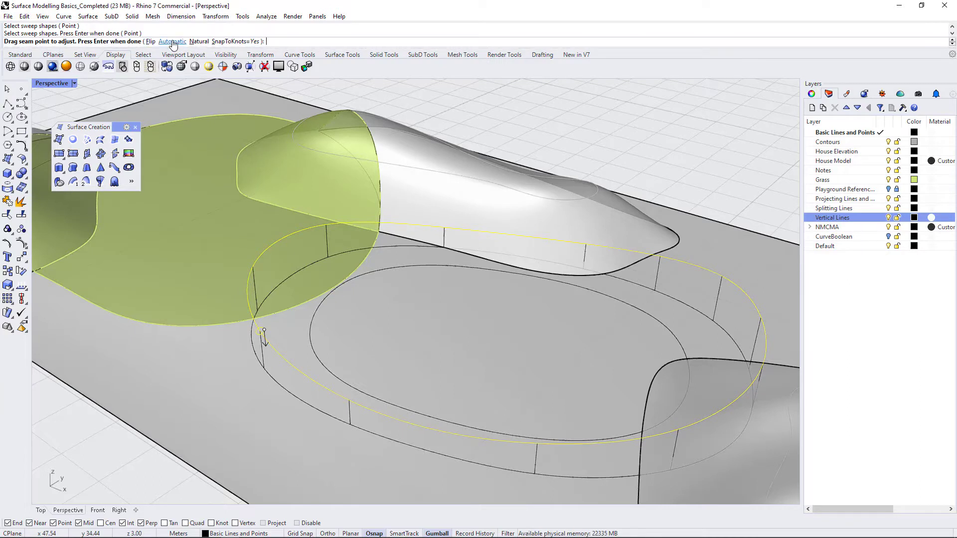
click(172, 42)
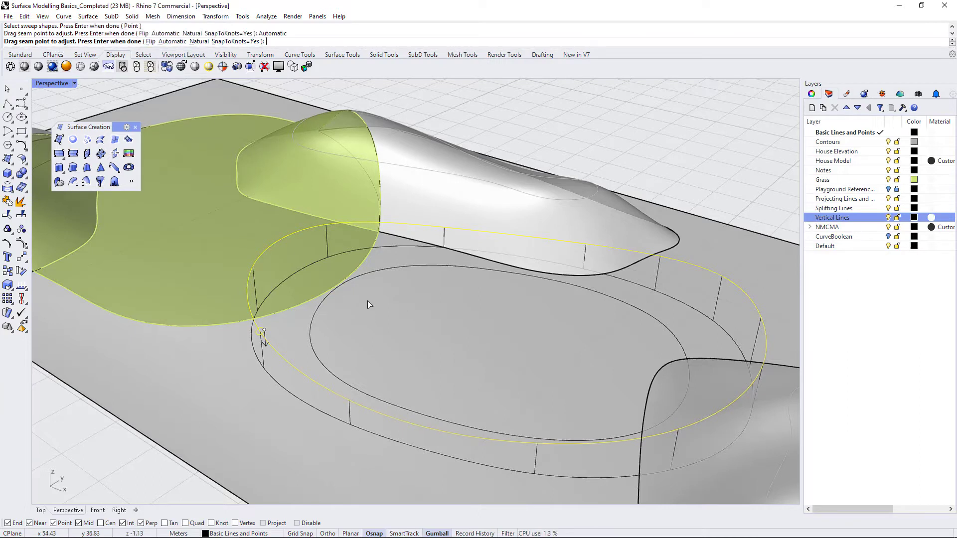
key(Return)
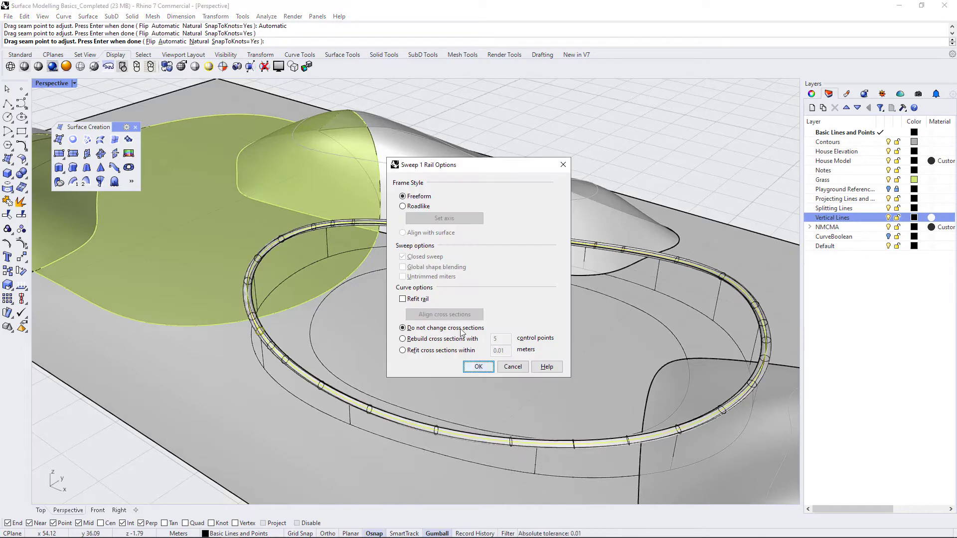
- Check the sweep preview around the oval and accept it with the Freeform frame style and Do not change cross sections
drag(460, 171, 672, 97)
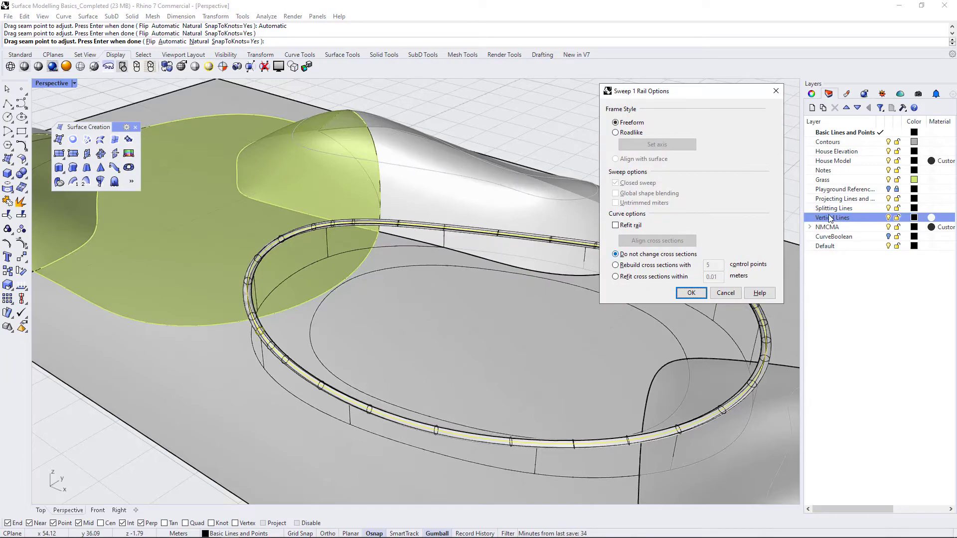
right_drag(369, 273, 321, 299)
scroll(496, 312, up, 5)
scroll(547, 259, down, 5)
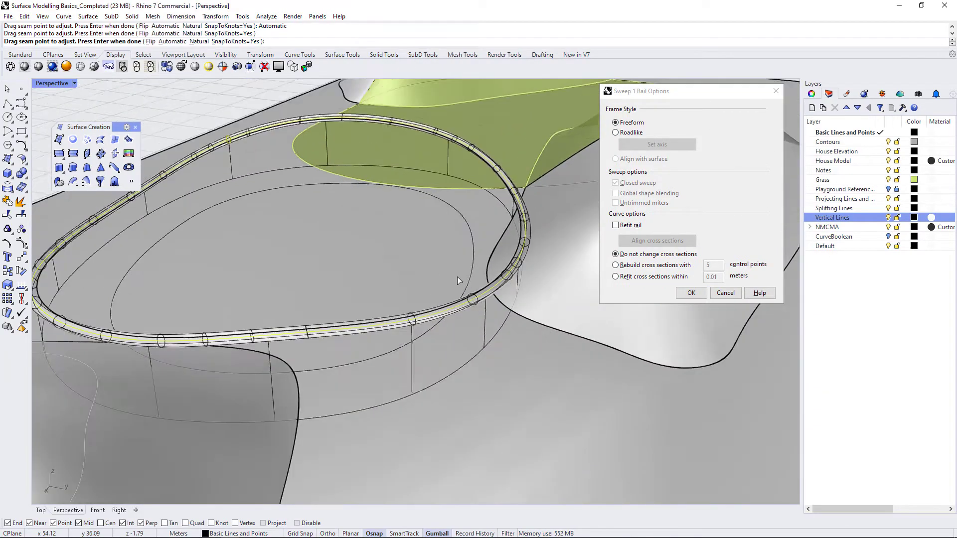
right_drag(548, 260, 492, 336)
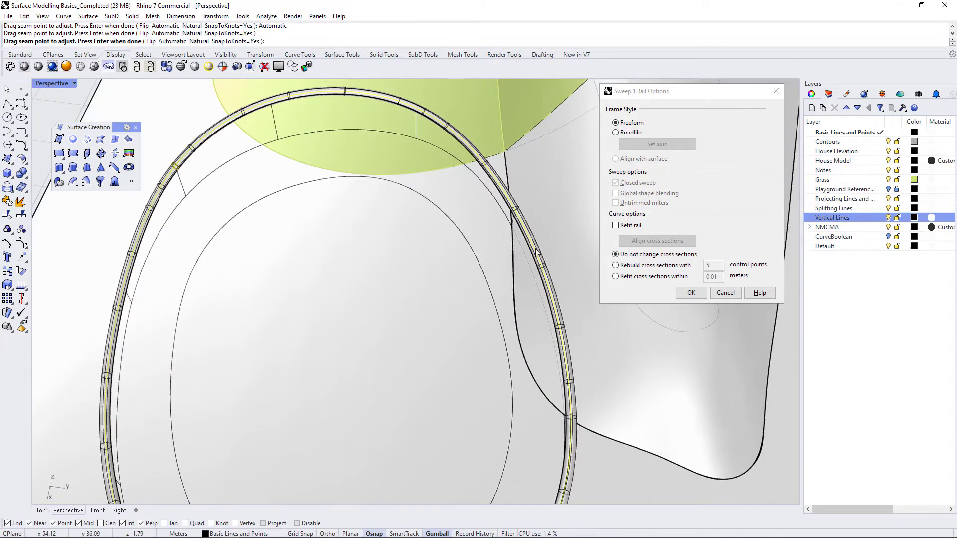
scroll(549, 284, down, 3)
right_drag(444, 447, 499, 356)
scroll(461, 237, up, 3)
scroll(315, 318, up, 5)
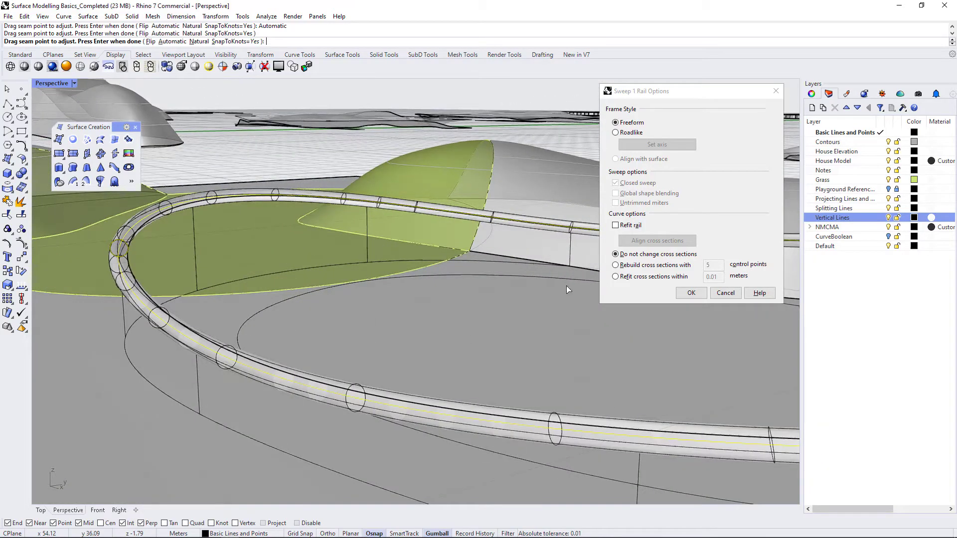
click(691, 293)
- Turn on the Playground Reference layer and examine the looping tube structure in the reference section drawing
scroll(367, 317, down, 3)
right_drag(368, 316, 606, 276)
scroll(597, 208, up, 3)
scroll(596, 208, down, 6)
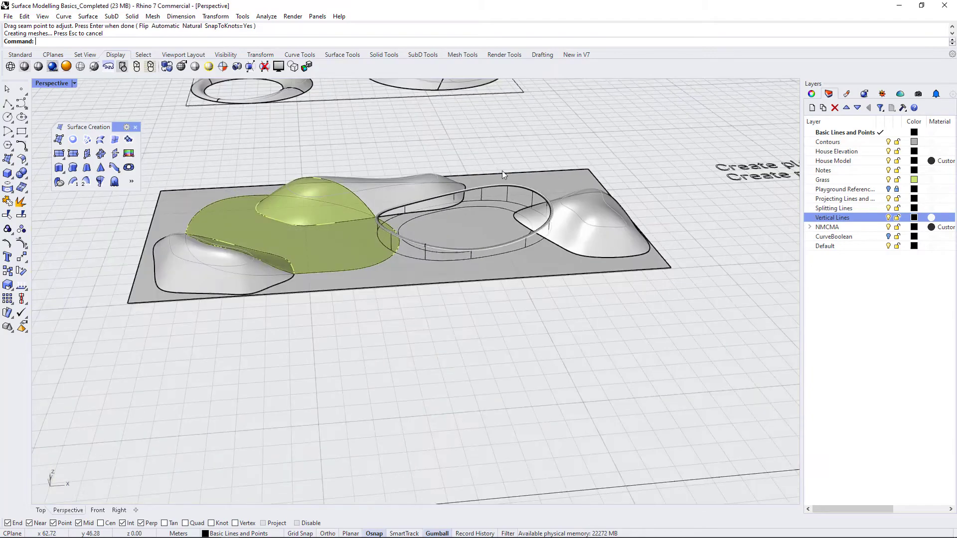
right_drag(504, 175, 495, 216)
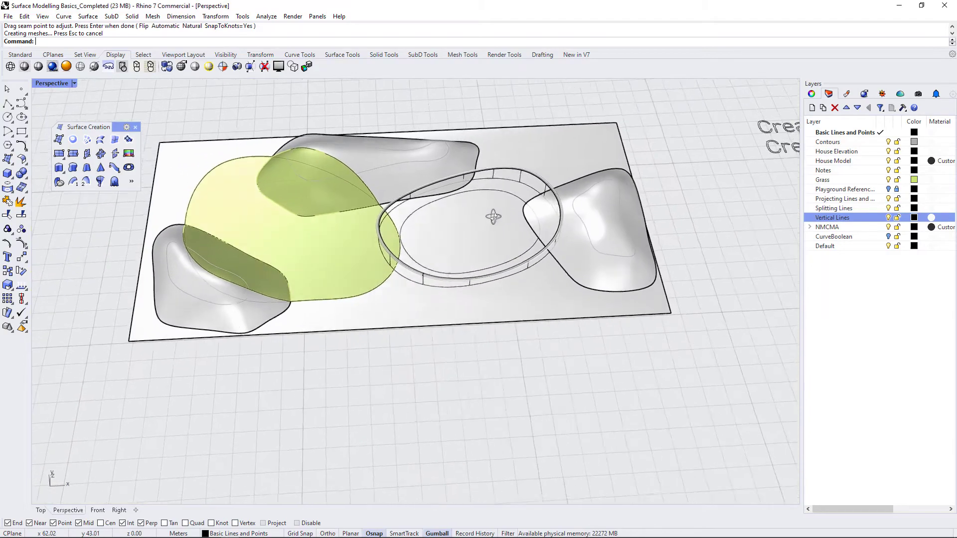
scroll(496, 216, down, 5)
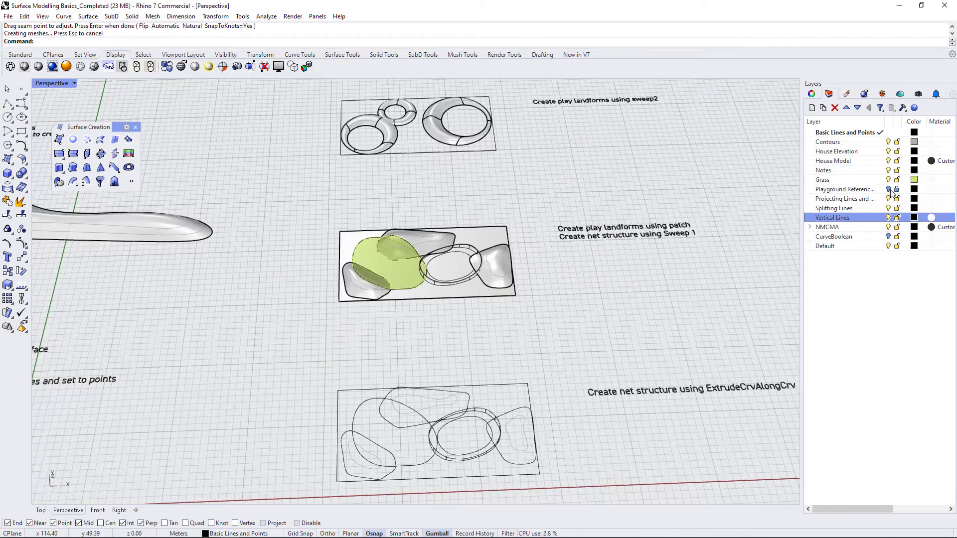
click(889, 189)
scroll(441, 361, up, 5)
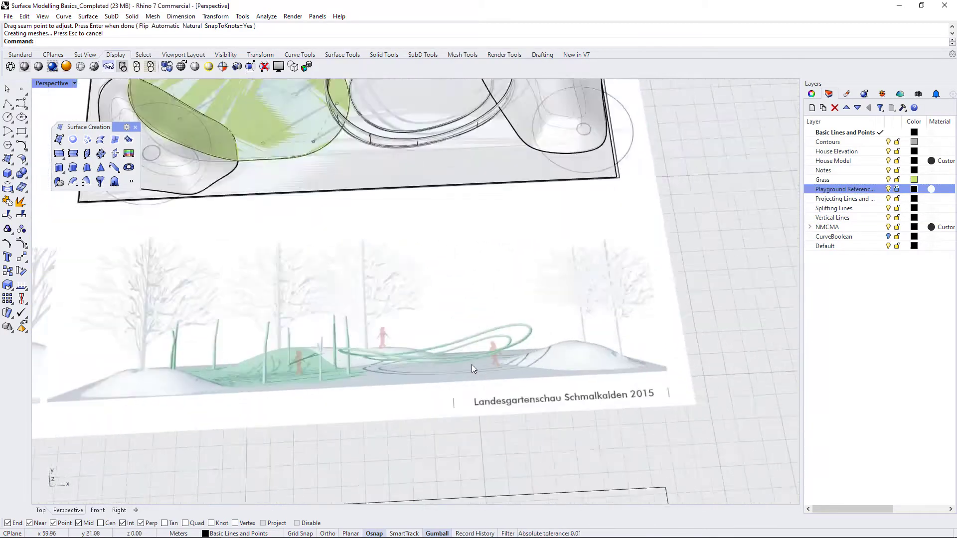
scroll(488, 315, up, 2)
right_drag(564, 340, 479, 332)
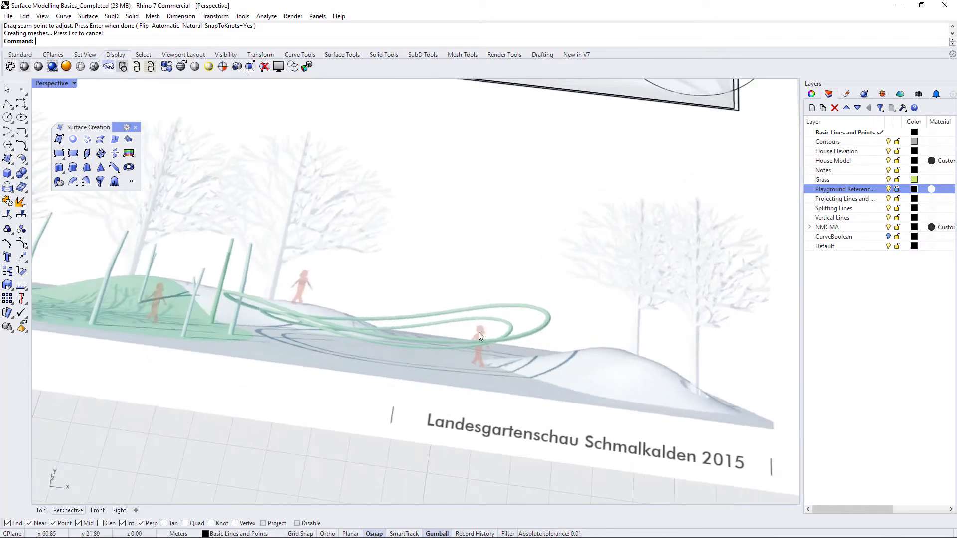
scroll(486, 331, up, 2)
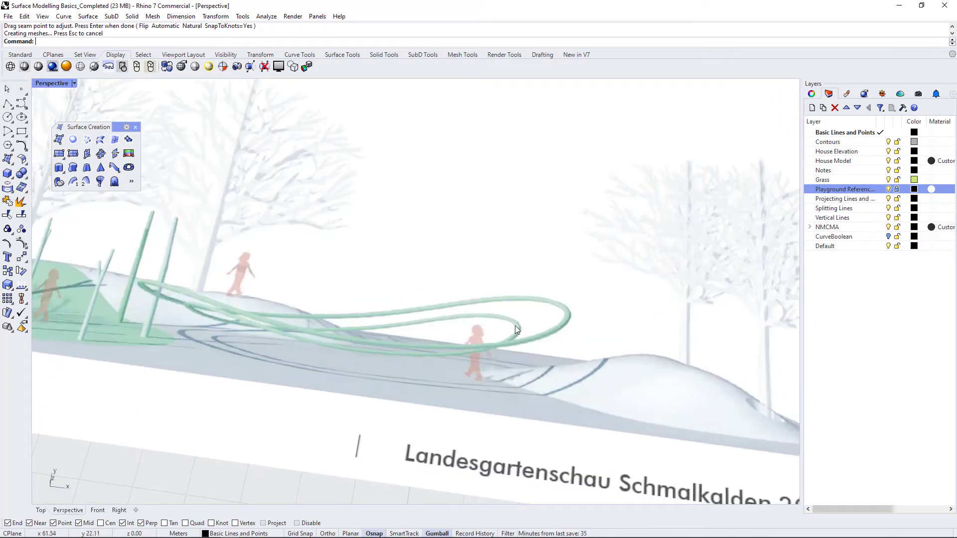
- Select the swept oval tube of the net structure and turn off the Playground Reference layer
scroll(523, 331, down, 5)
scroll(532, 384, up, 5)
scroll(516, 403, down, 5)
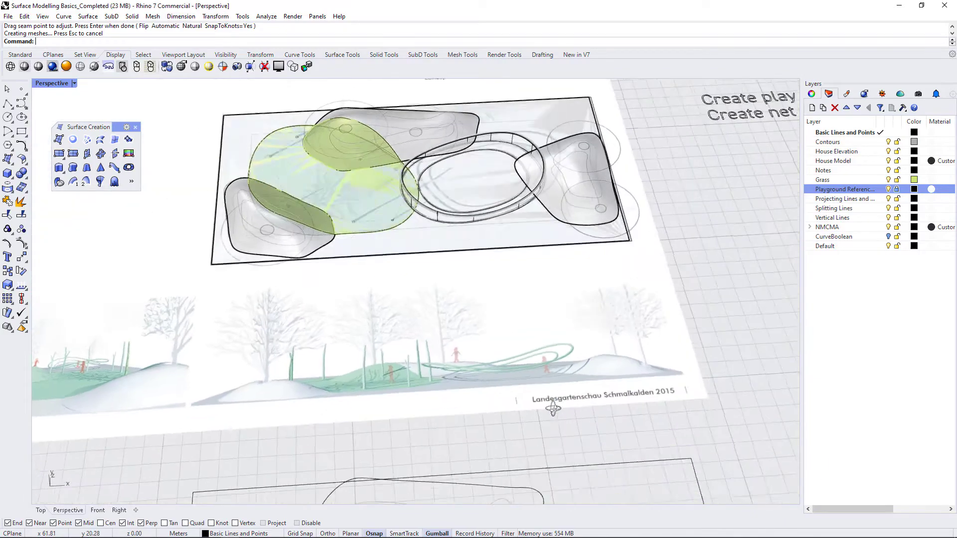
scroll(504, 115, up, 5)
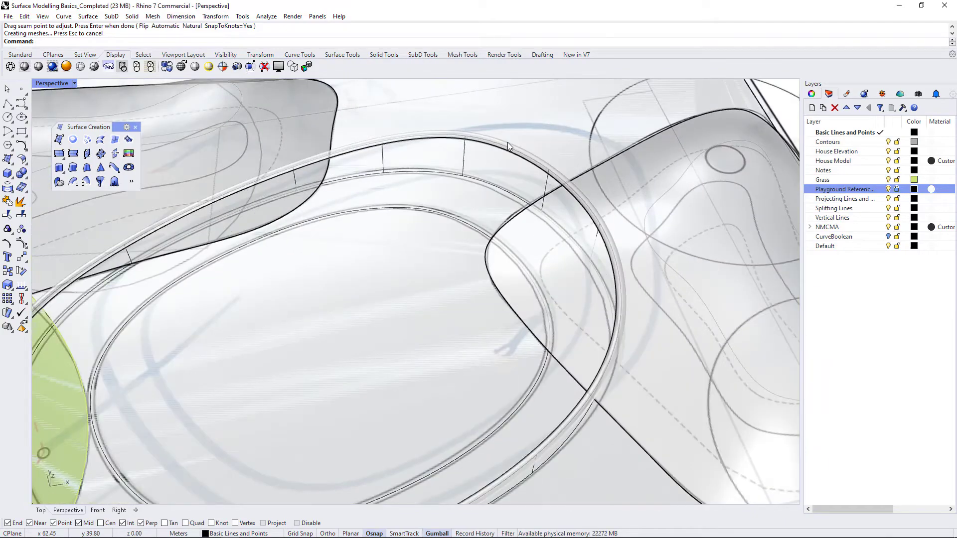
click(508, 142)
scroll(544, 254, down, 4)
right_drag(539, 261, 543, 263)
click(890, 190)
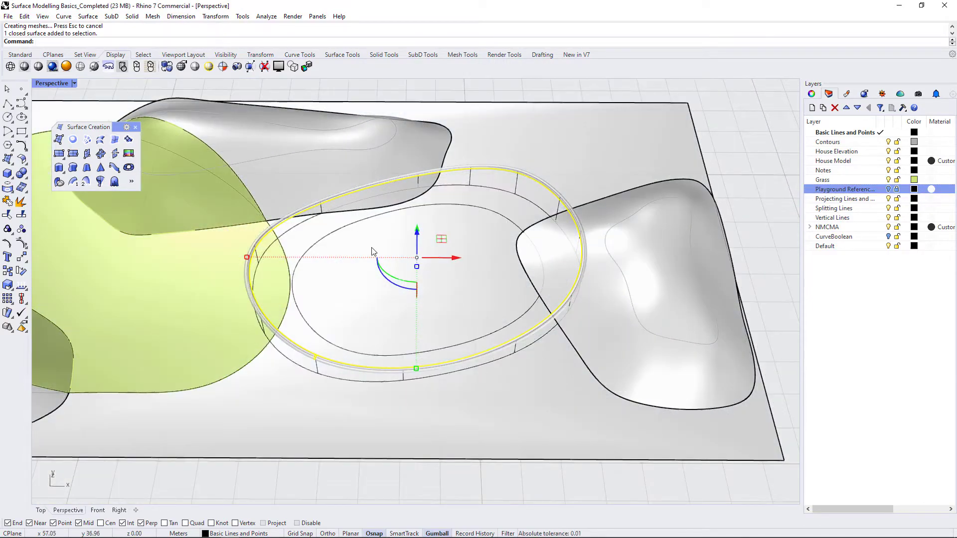
- Copy the selected oval tube with the InPlace option
text(CO)
key(Return)
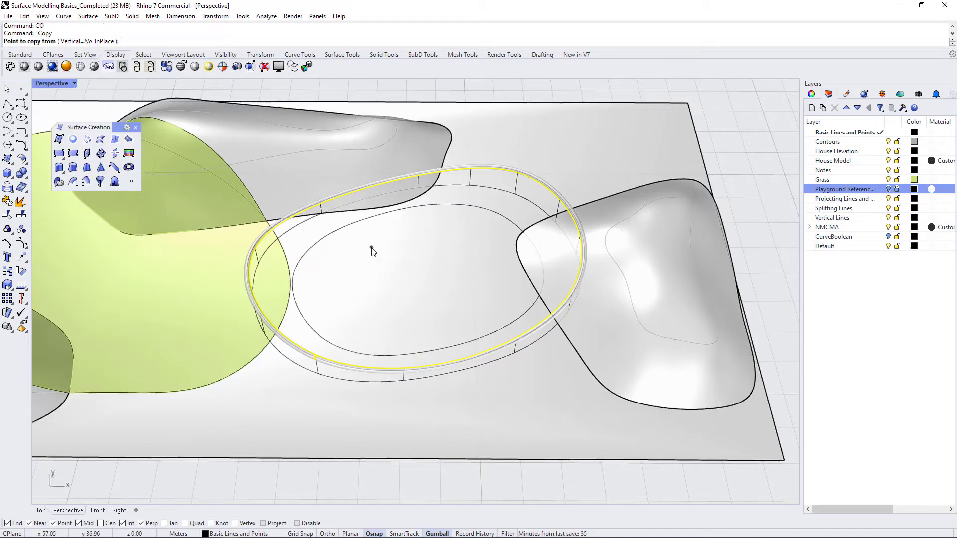
click(104, 41)
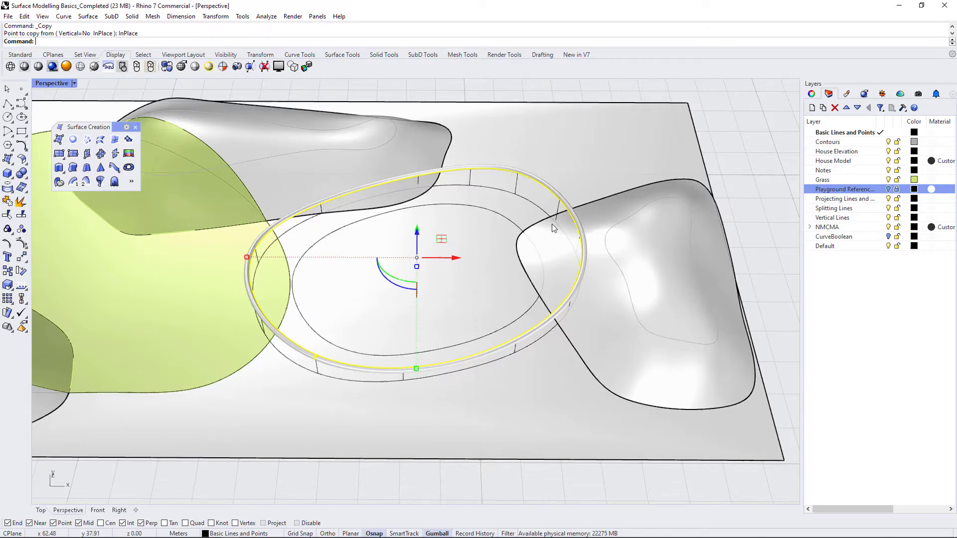
- Scale the copied tube down uniformly to form a smaller ring inside the original, refining its size in the Top view
right_drag(451, 283, 471, 353)
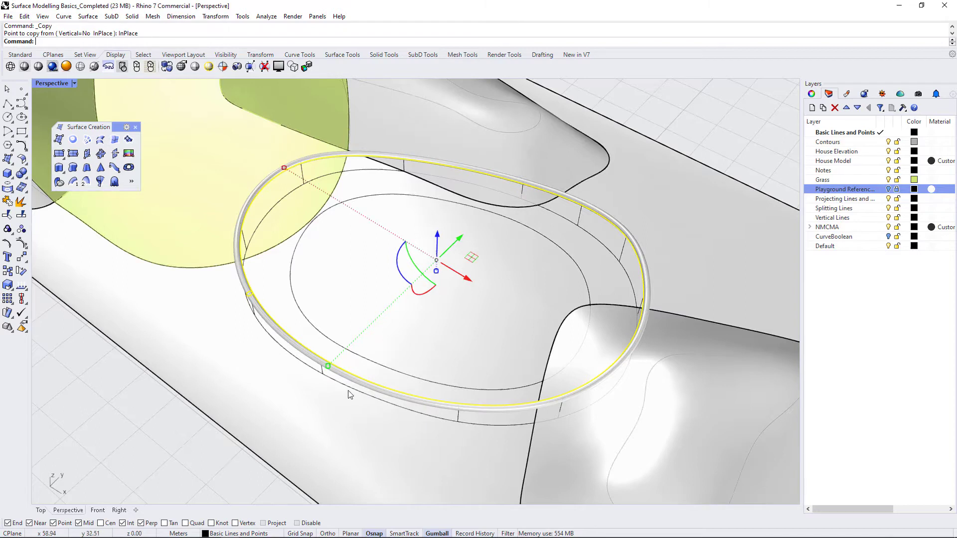
drag(328, 366, 354, 341)
double_click(47, 81)
double_click(47, 81)
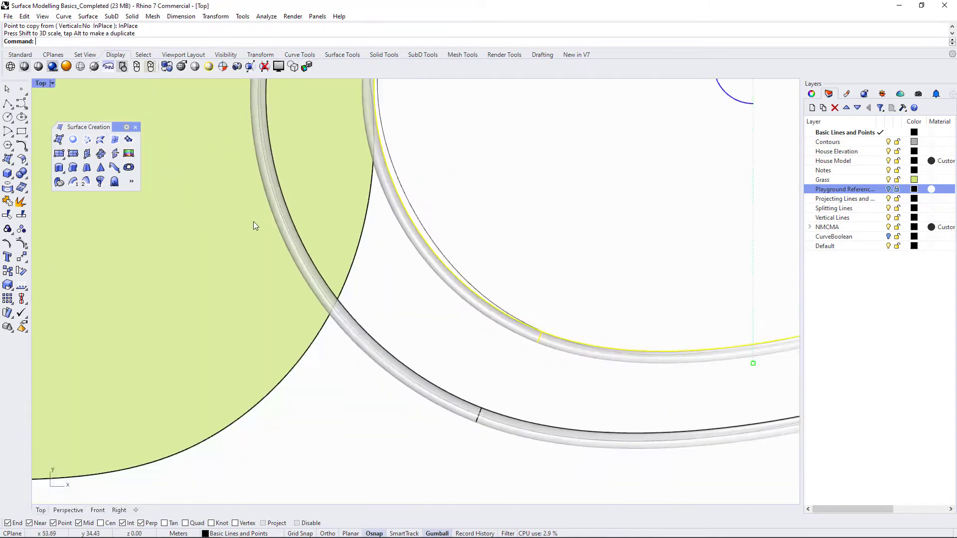
scroll(248, 222, down, 8)
scroll(414, 253, down, 2)
scroll(485, 140, up, 4)
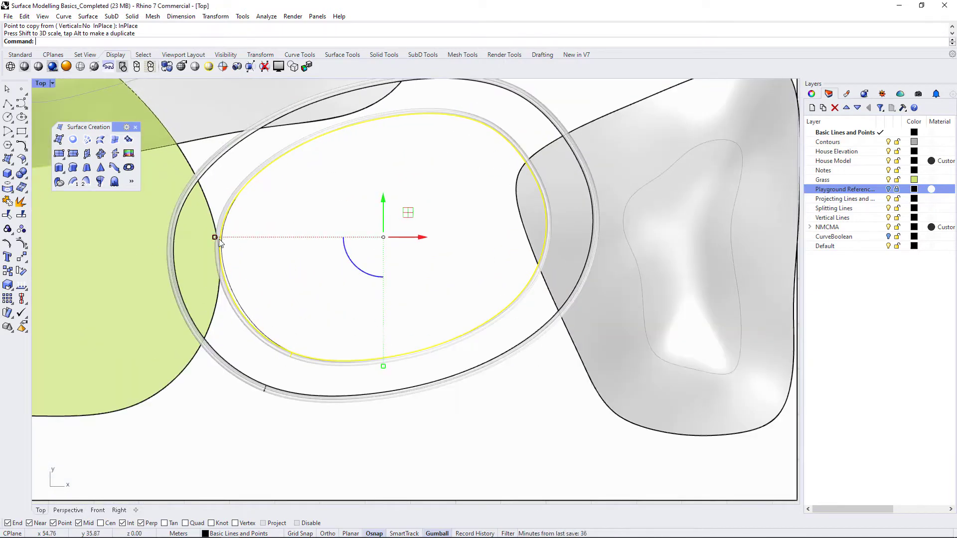
drag(218, 236, 220, 238)
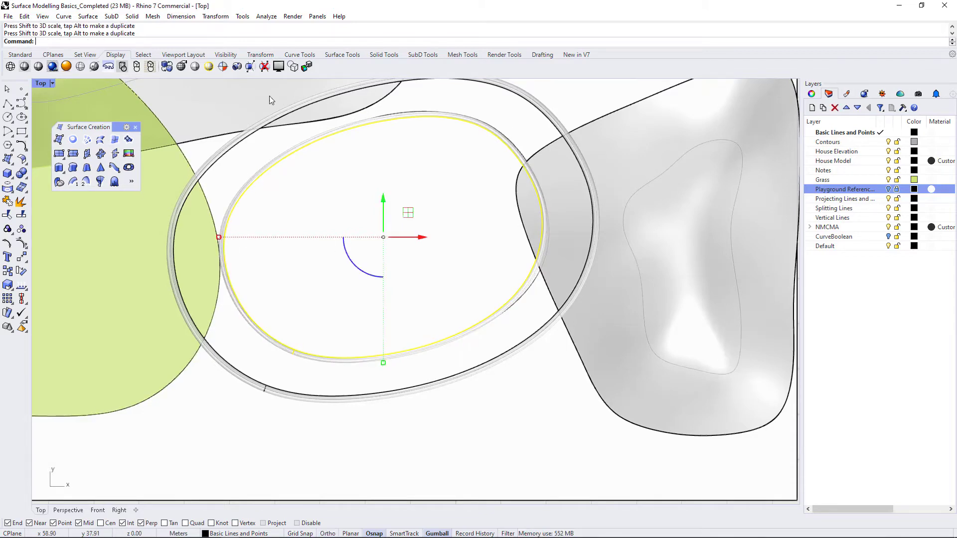
- Return to the Perspective view, lower the inner tube slightly below the outer one, and deselect it
double_click(44, 83)
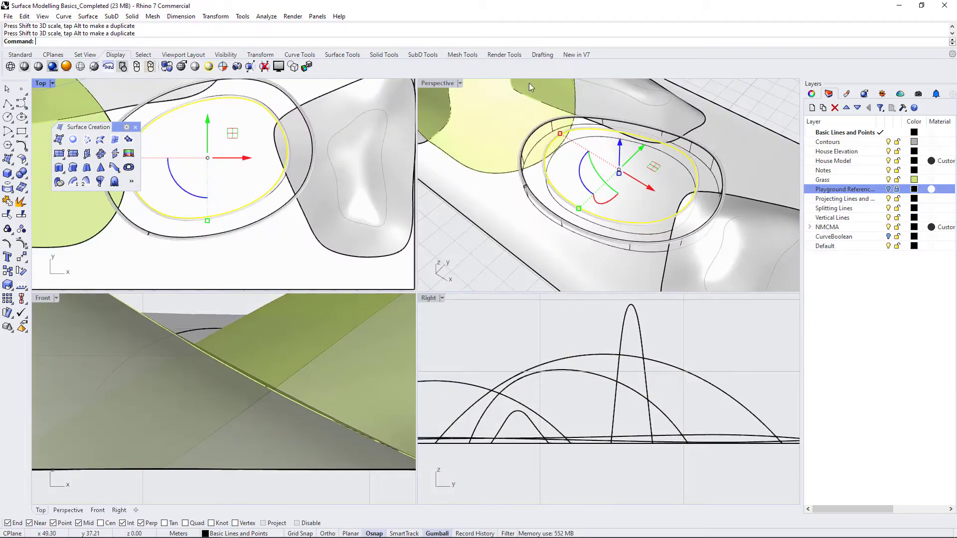
double_click(450, 85)
scroll(619, 286, down, 3)
right_drag(620, 285, 580, 330)
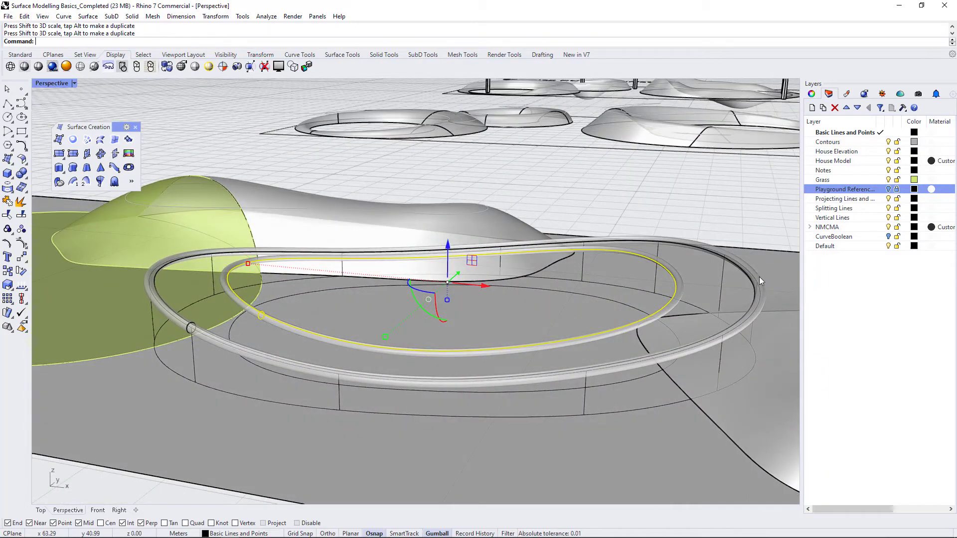
right_drag(527, 310, 532, 356)
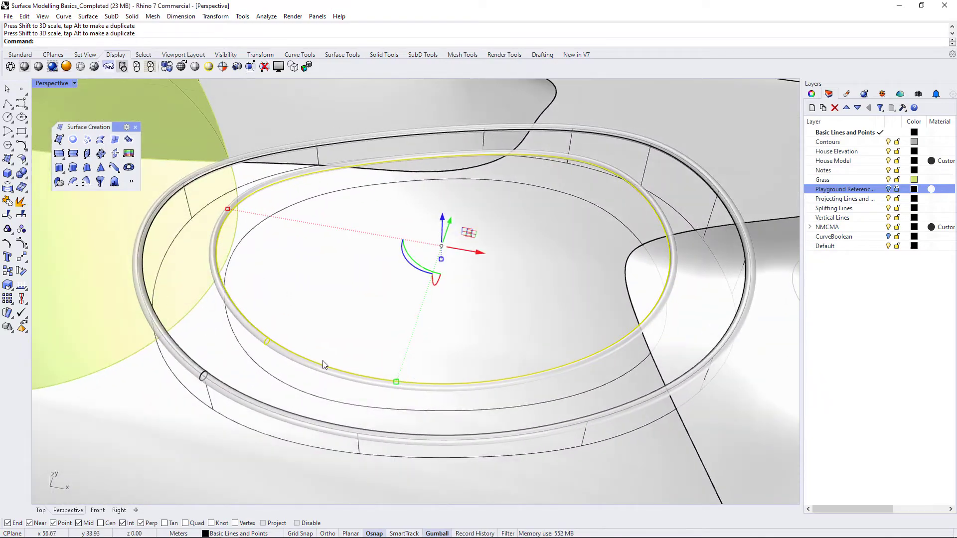
right_drag(299, 344, 420, 244)
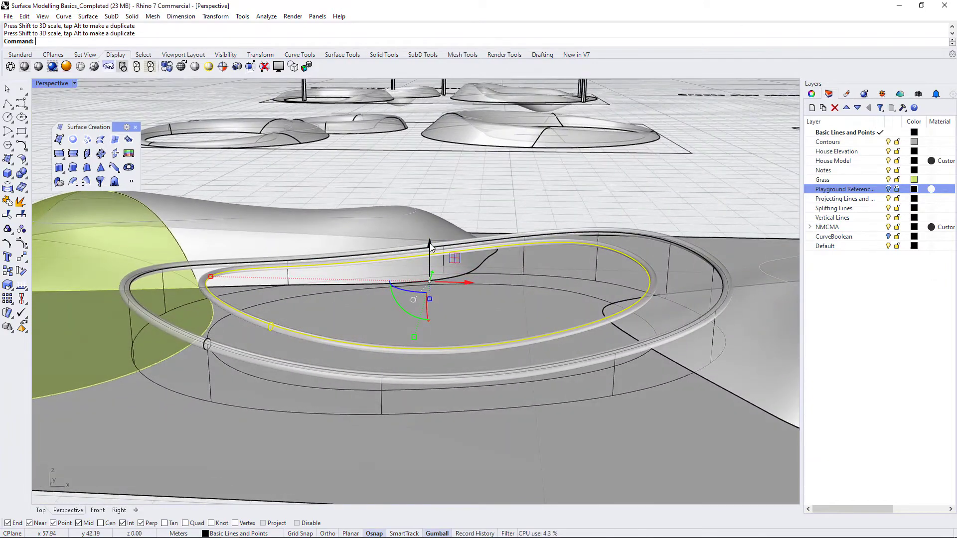
drag(430, 243, 430, 245)
mouse_move(574, 357)
right_down()
mouse_move(595, 345)
mouse_move(566, 355)
mouse_move(581, 332)
mouse_move(588, 349)
right_up()
right_drag(217, 244, 212, 286)
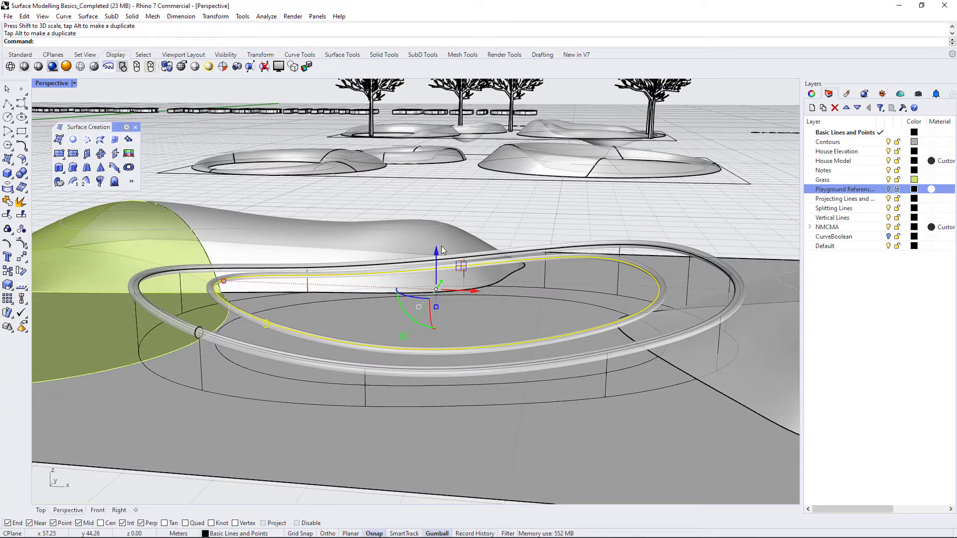
drag(438, 250, 437, 259)
right_drag(472, 323, 548, 330)
click(695, 95)
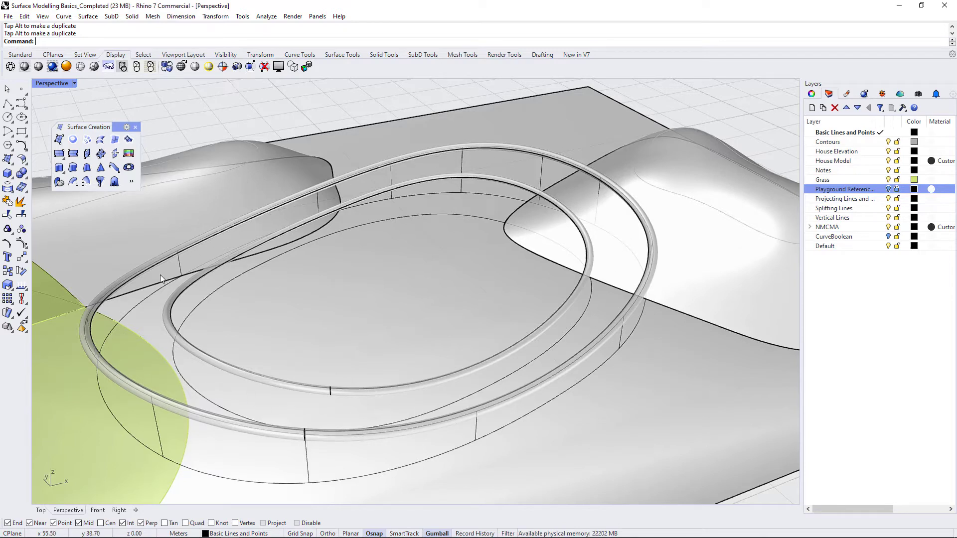
- Select a vertical support line beneath the outer tube and examine how it meets the tube
right_drag(608, 317, 586, 405)
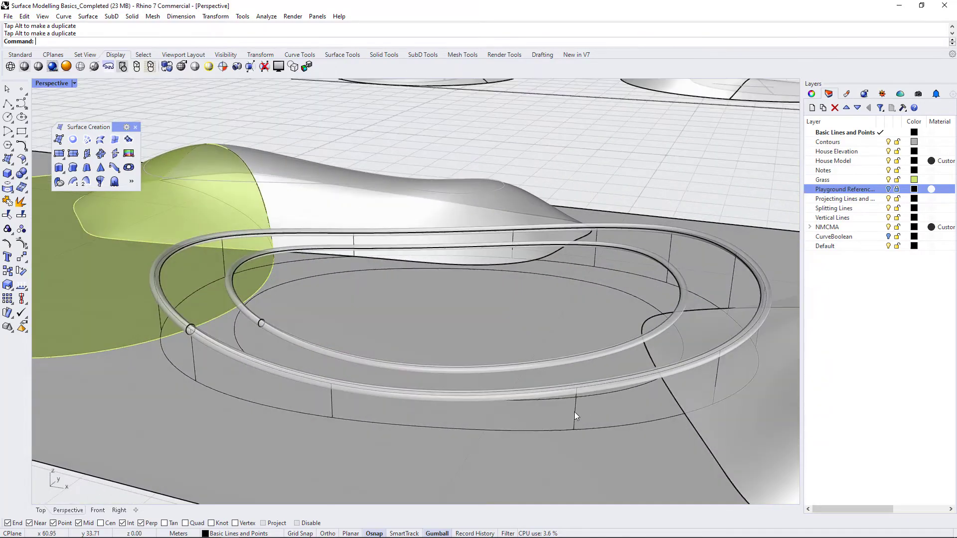
click(573, 412)
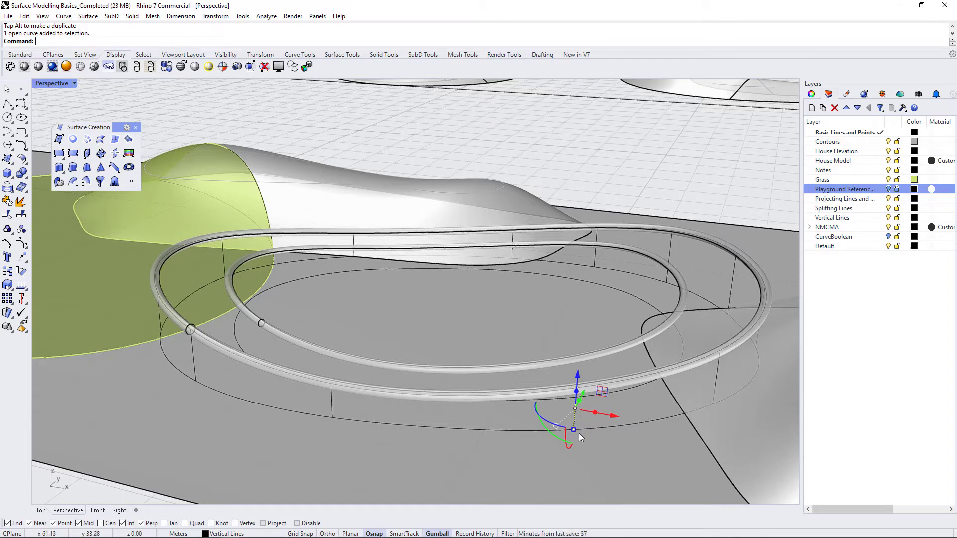
right_drag(485, 388, 574, 411)
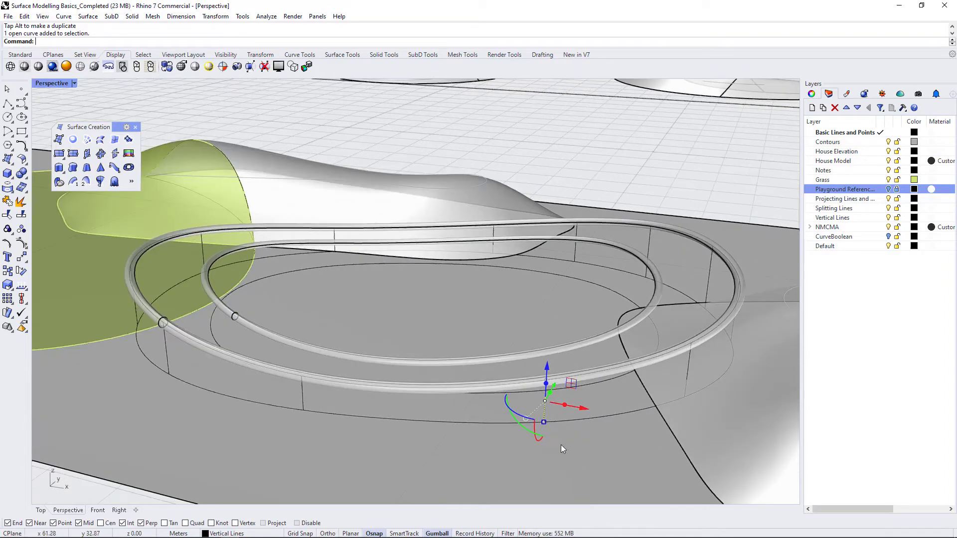
right_drag(564, 446, 587, 452)
scroll(576, 428, up, 4)
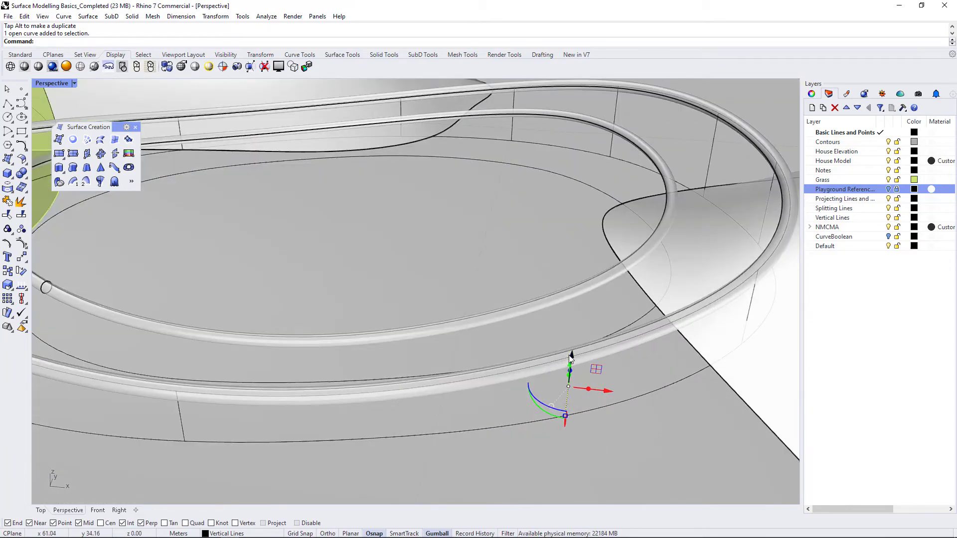
- Find the next playground exercise and read its note about creating the net structure with ExtrudeCrvAlongCrv
scroll(581, 285, down, 6)
right_drag(605, 227, 629, 270)
scroll(546, 200, down, 8)
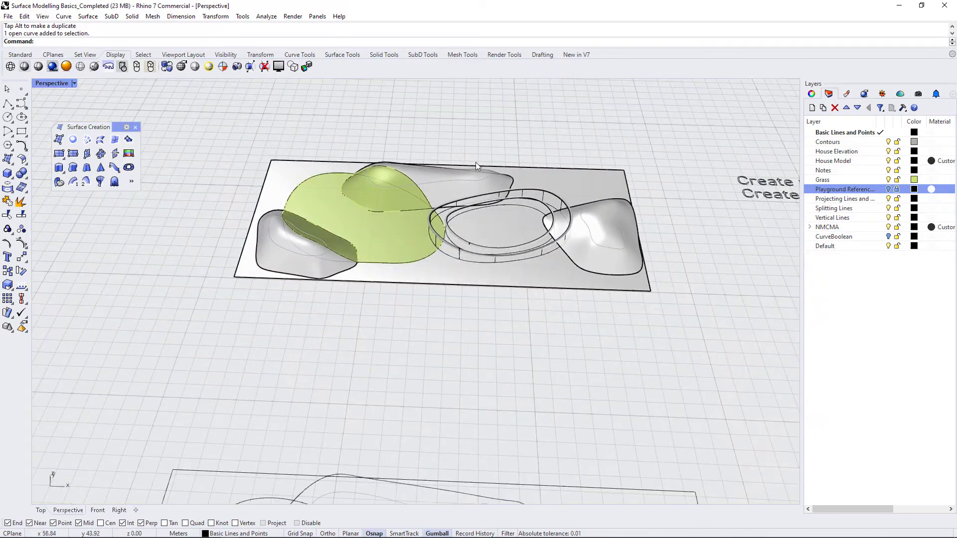
right_drag(512, 247, 511, 255)
scroll(427, 159, down, 7)
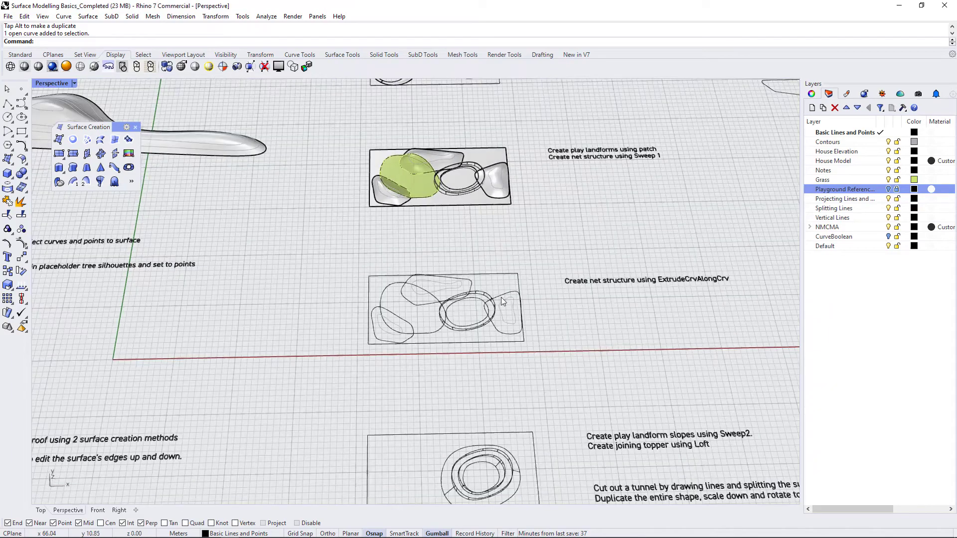
scroll(485, 304, up, 7)
scroll(269, 335, down, 2)
scroll(515, 312, down, 2)
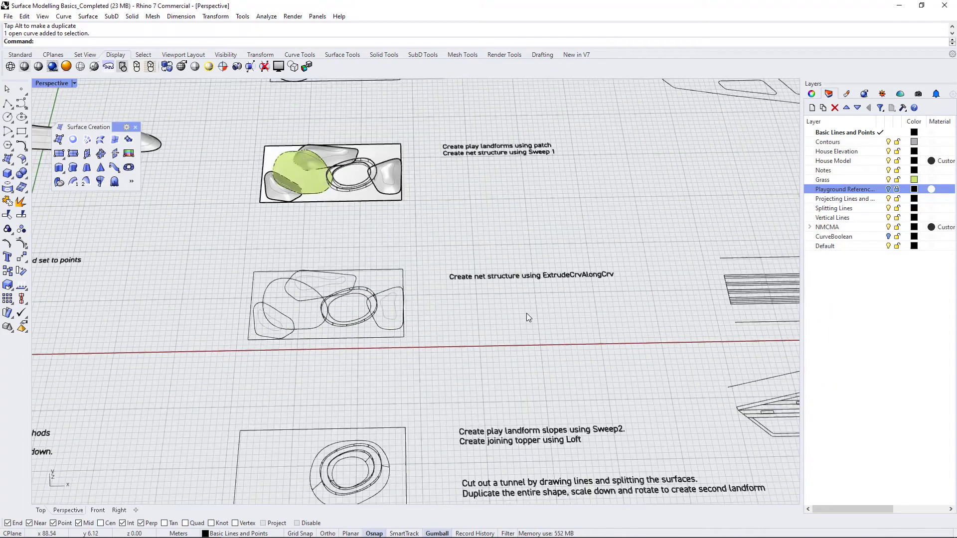
right_drag(515, 312, 499, 327)
scroll(402, 271, up, 4)
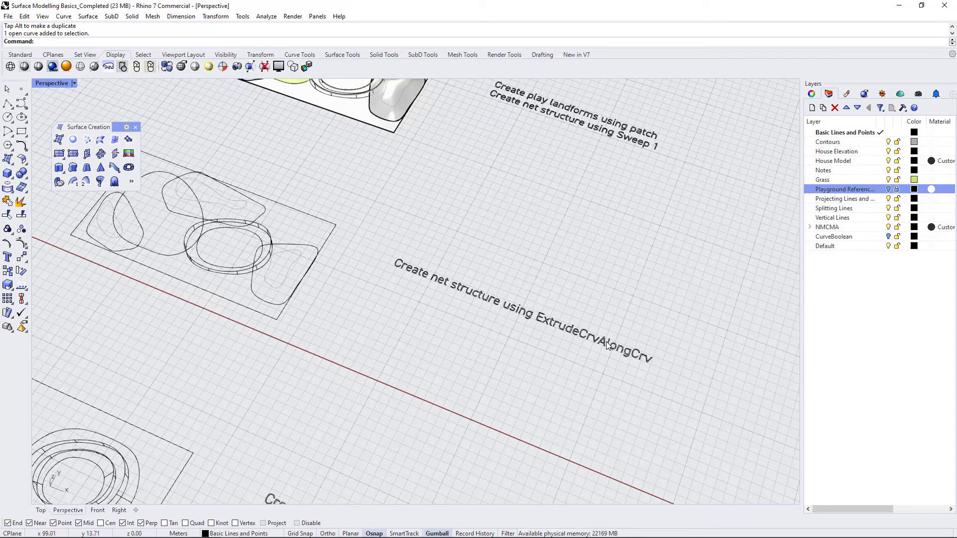
- Examine the raised oval curve and its small profile circle in the ExtrudeCrvAlongCrv exercise, comparing them with the finished model
scroll(589, 397, down, 3)
right_drag(588, 397, 535, 388)
scroll(306, 286, up, 8)
scroll(435, 372, down, 5)
right_drag(435, 373, 442, 397)
scroll(281, 295, up, 4)
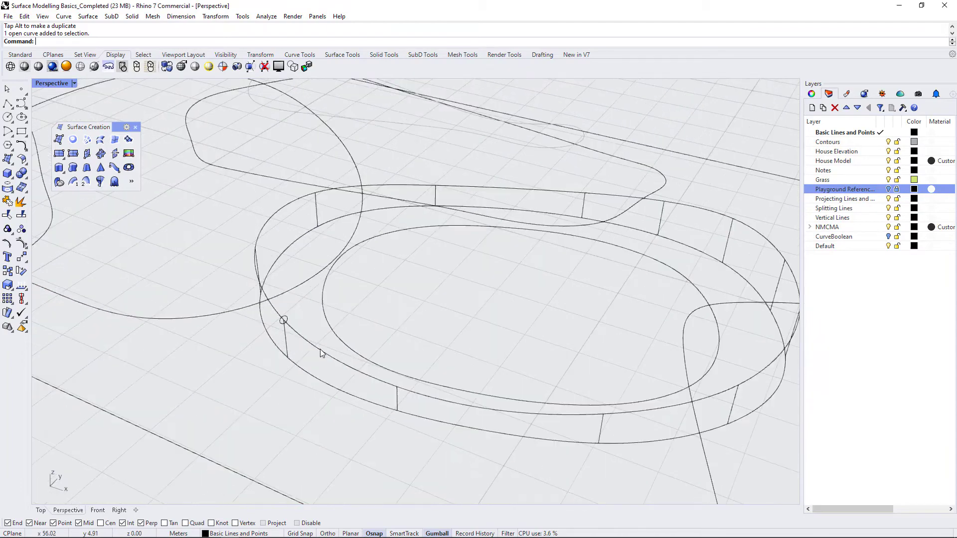
scroll(416, 402, down, 3)
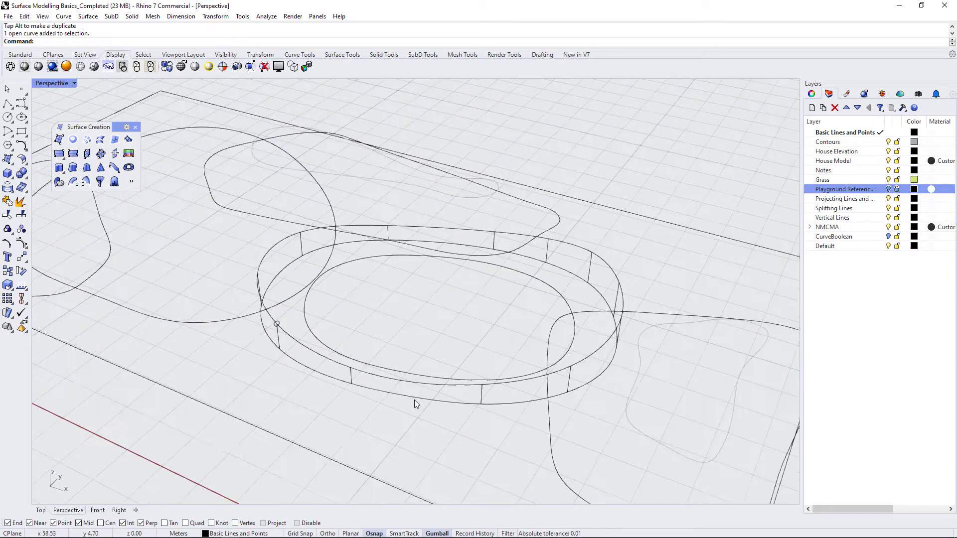
scroll(416, 402, up, 2)
scroll(309, 329, up, 1)
scroll(407, 403, down, 3)
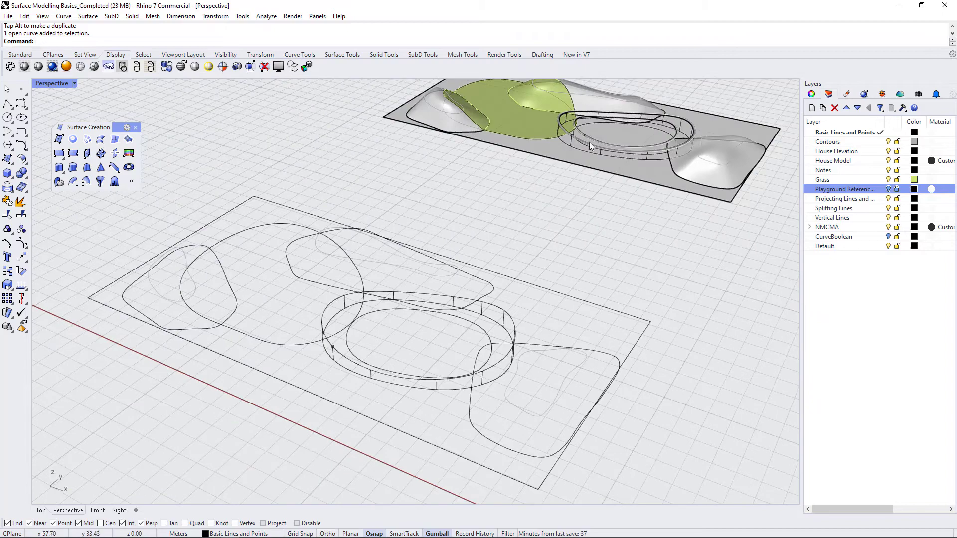
scroll(340, 352, up, 5)
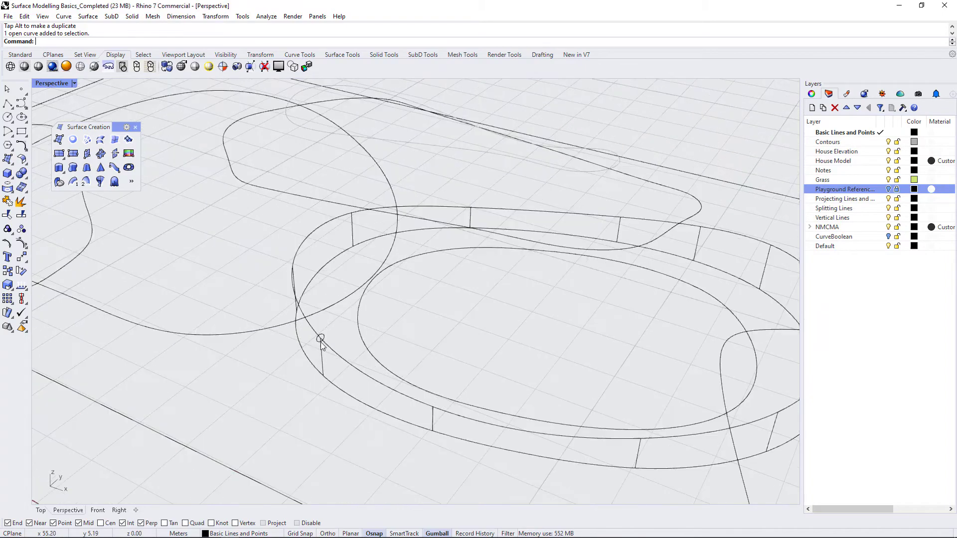
scroll(327, 339, up, 2)
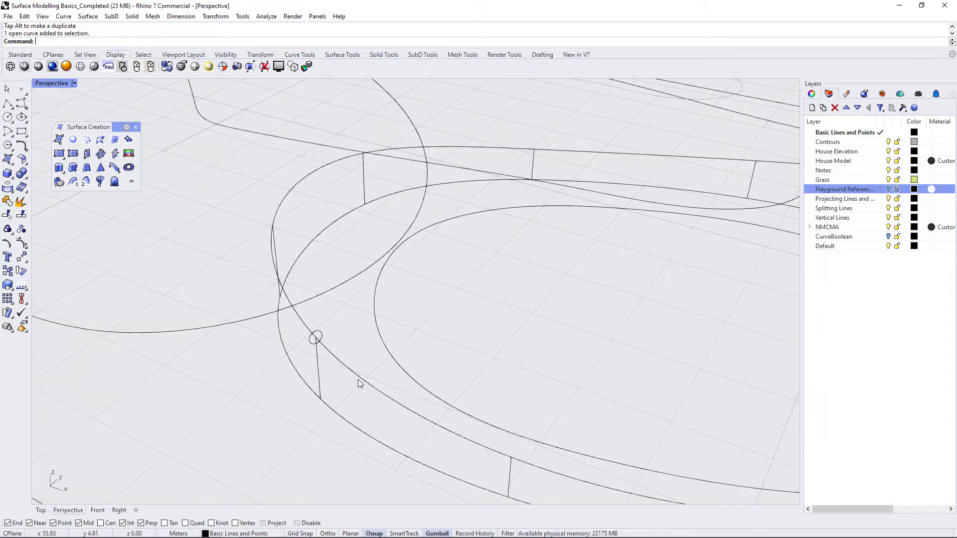
- Use ExtrudeCrvAlongCrv to extrude the small circle along the raised oval curve, and check the resulting tube
text(ExtrudeCrv)
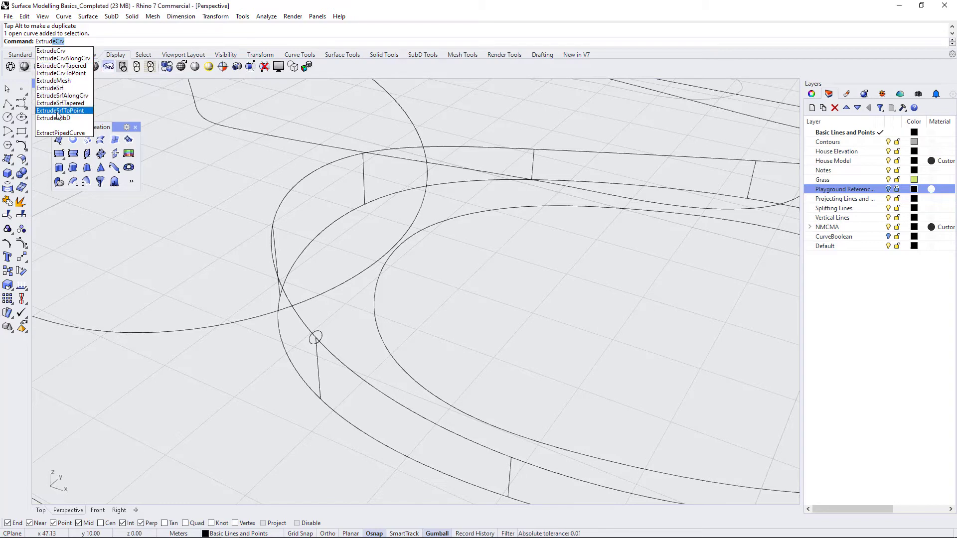
click(49, 59)
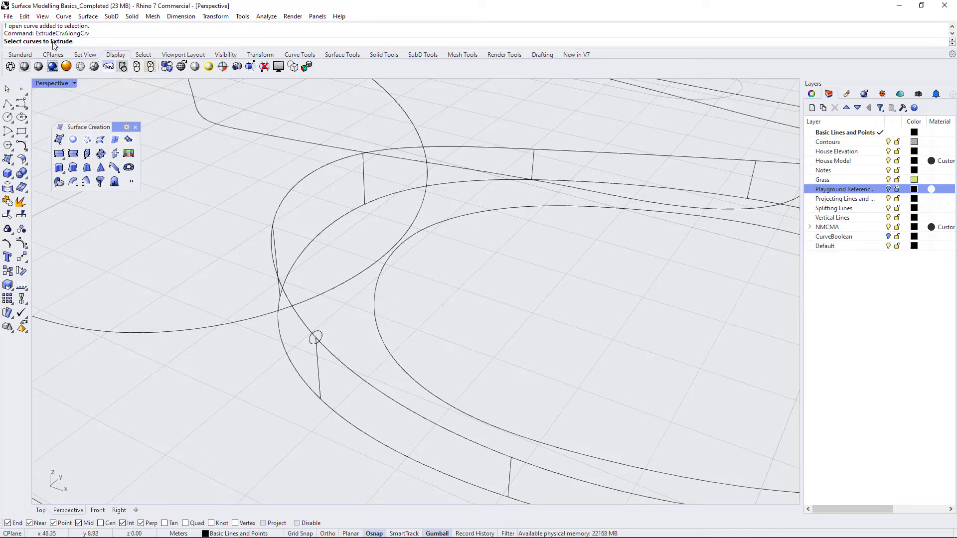
click(319, 336)
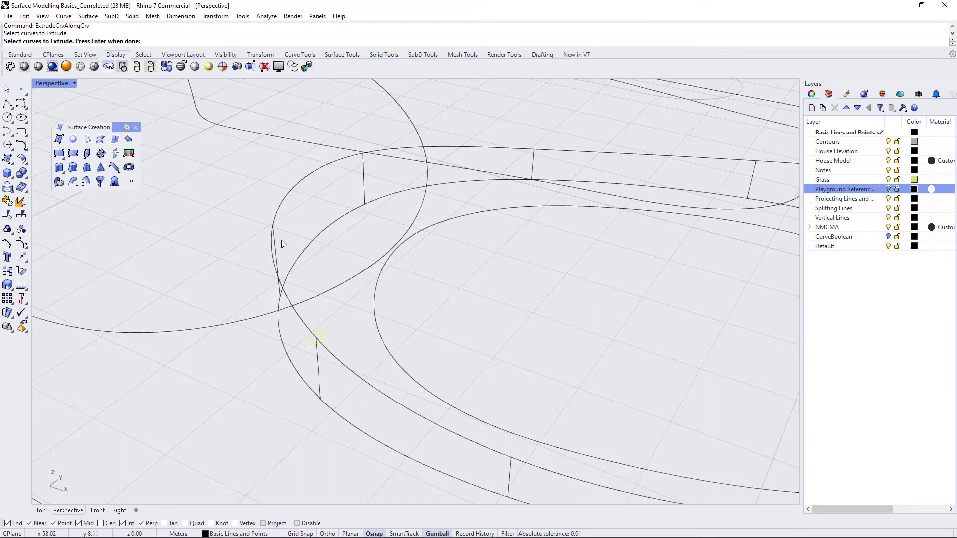
key(Return)
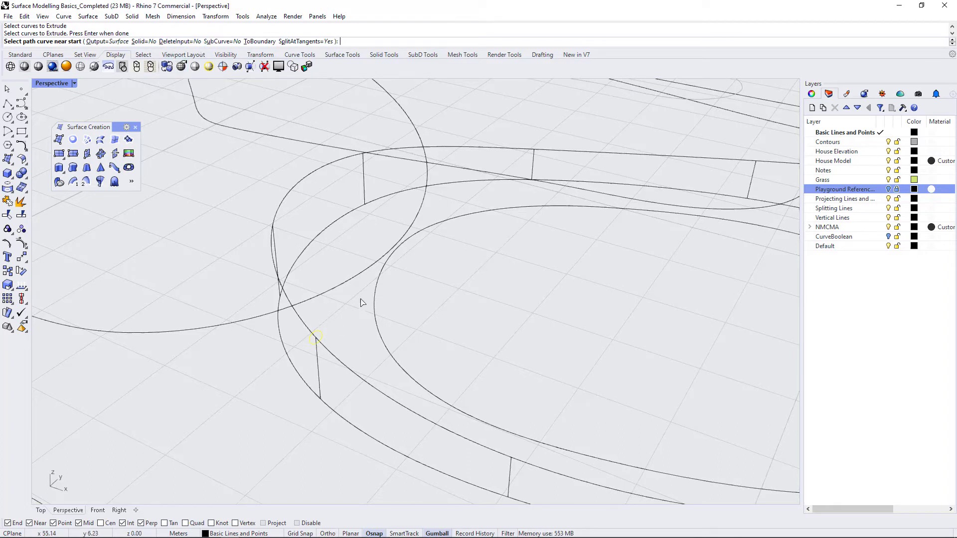
click(308, 327)
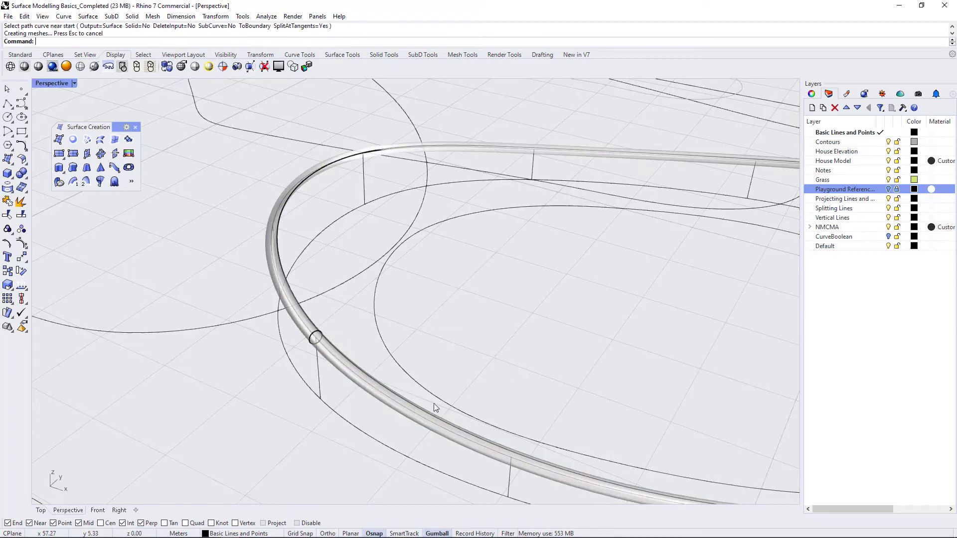
scroll(211, 298, down, 8)
right_drag(405, 326, 376, 365)
scroll(207, 381, up, 8)
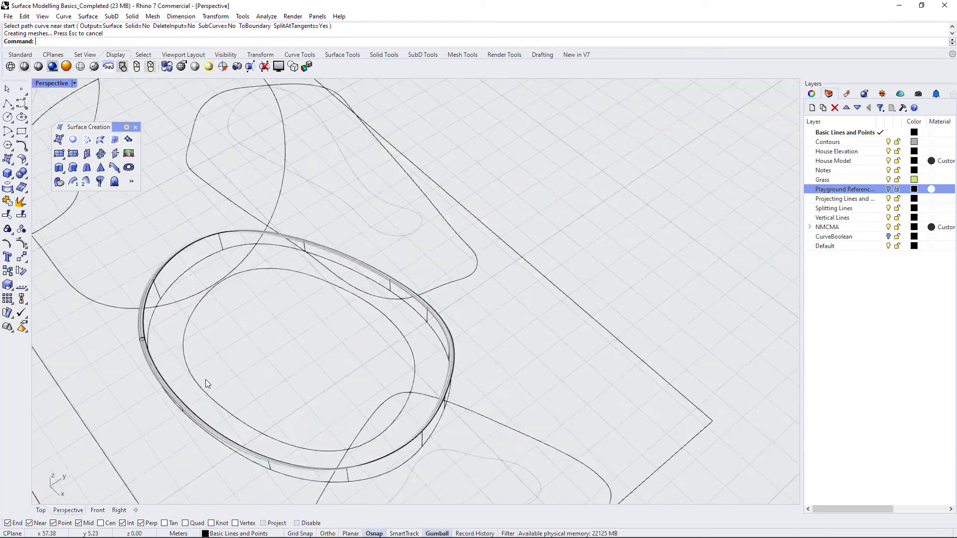
scroll(474, 310, down, 8)
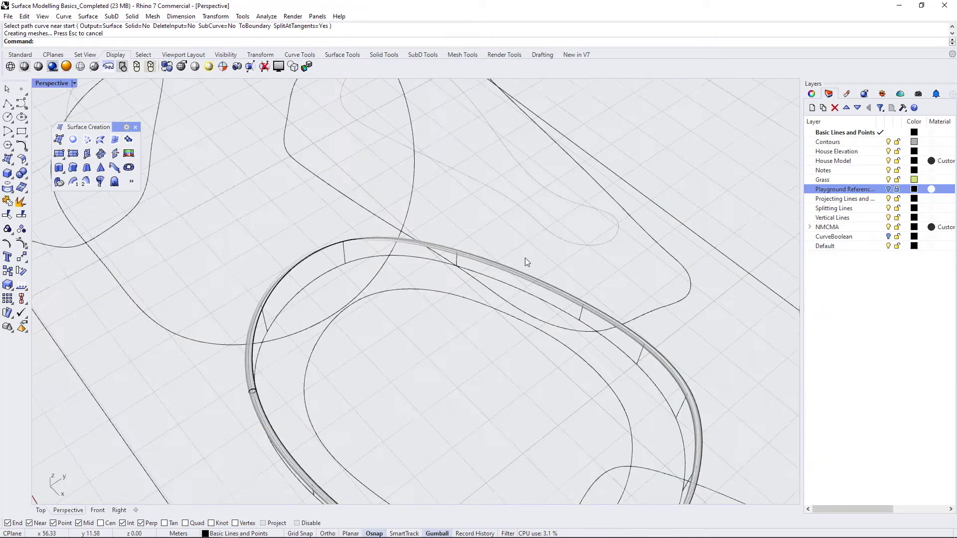
- Examine the extruded tube's thickness and shape around the small profile circle and through the oval's curved end
scroll(318, 271, down, 3)
scroll(442, 387, up, 3)
scroll(648, 367, up, 6)
right_drag(612, 399, 603, 396)
scroll(588, 389, down, 6)
right_drag(513, 389, 399, 309)
scroll(254, 95, up, 6)
scroll(320, 309, up, 5)
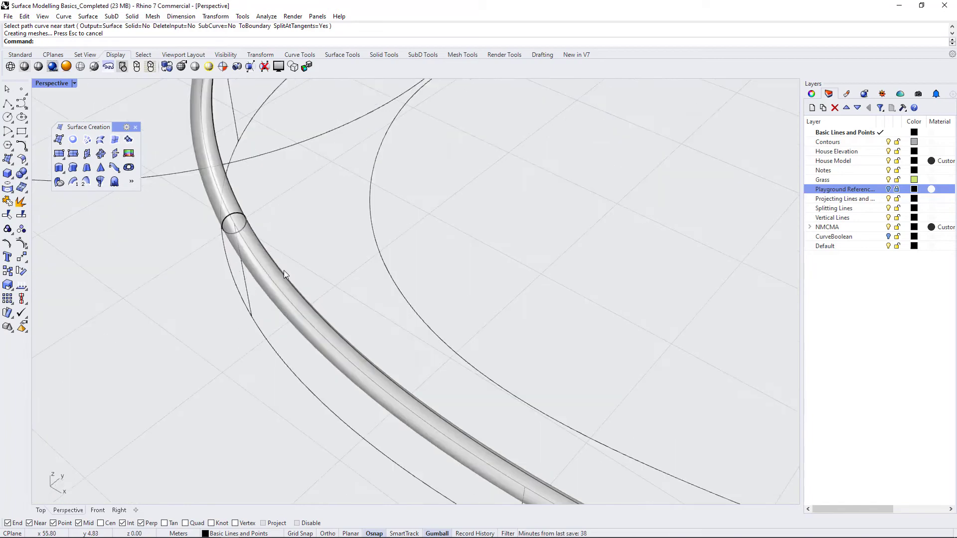
scroll(229, 229, down, 3)
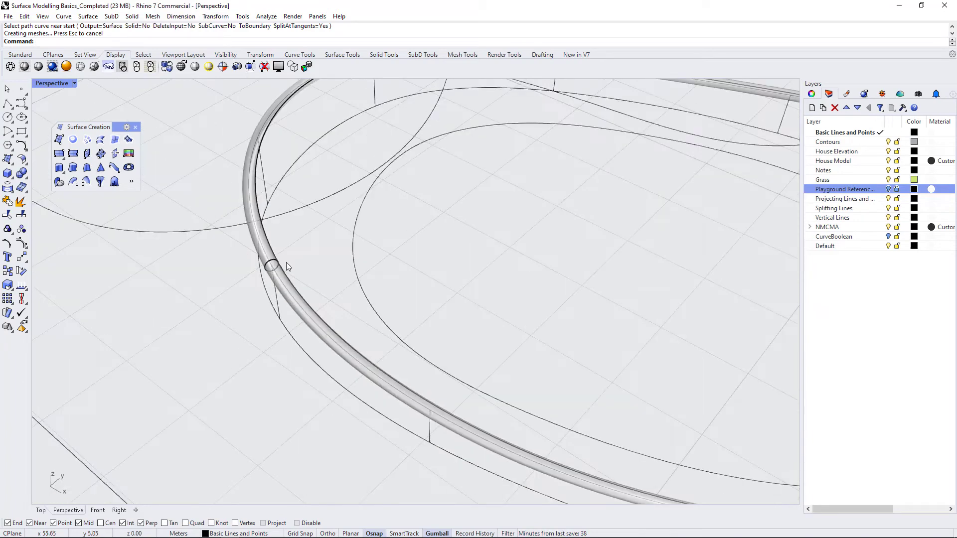
right_drag(279, 264, 324, 303)
scroll(401, 202, up, 4)
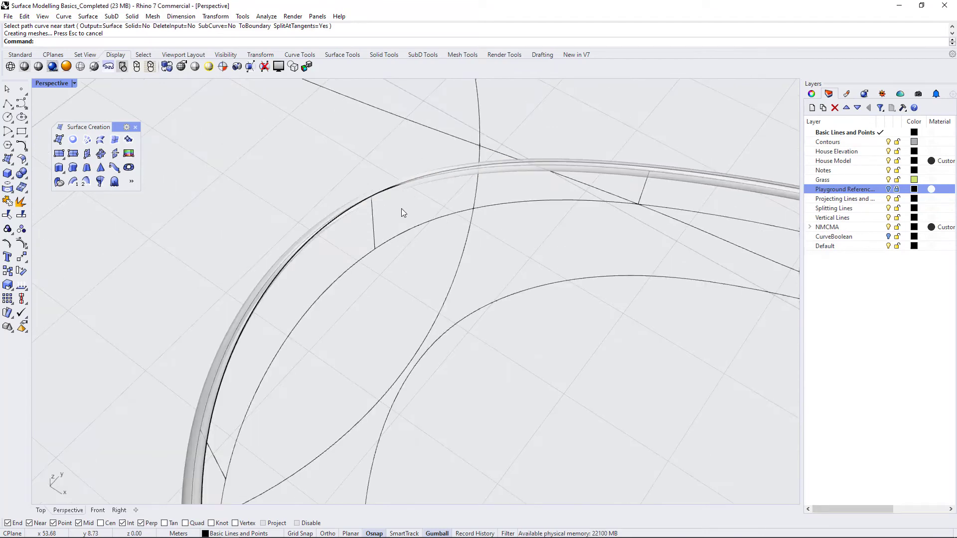
right_drag(401, 238, 259, 374)
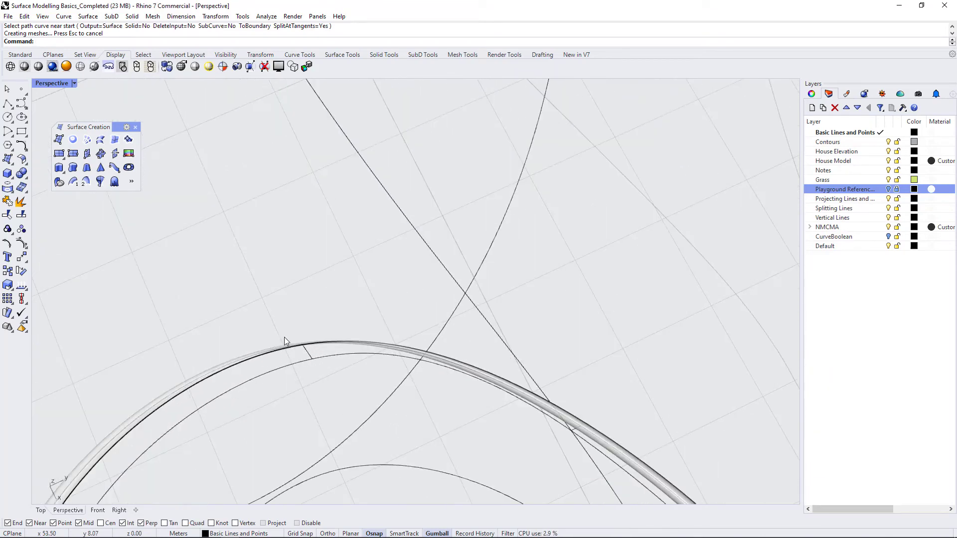
scroll(284, 336, down, 8)
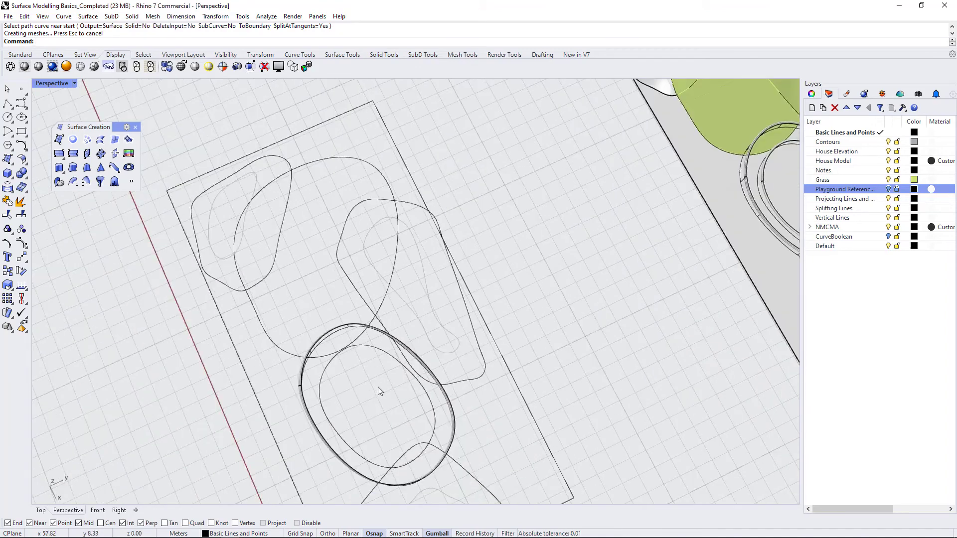
scroll(320, 396, up, 6)
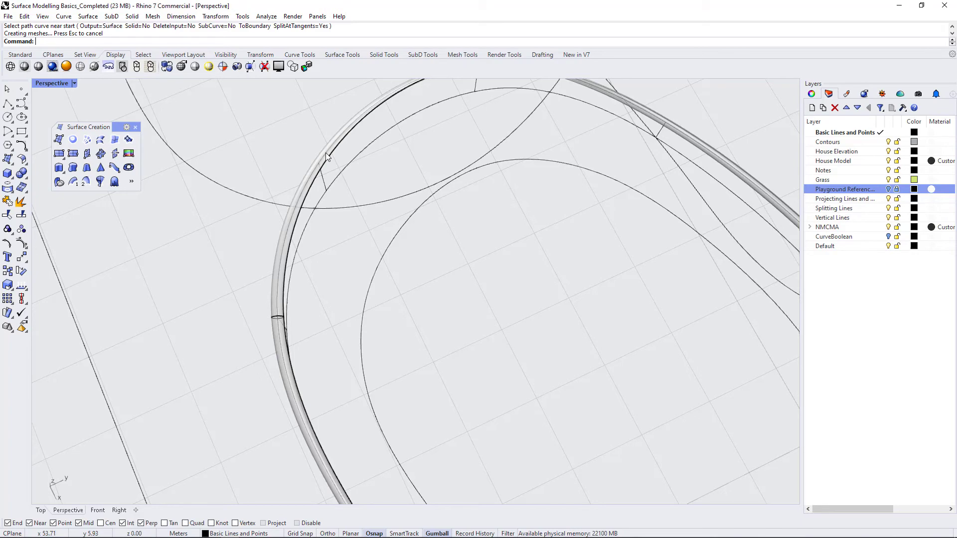
scroll(333, 234, down, 4)
scroll(292, 236, up, 5)
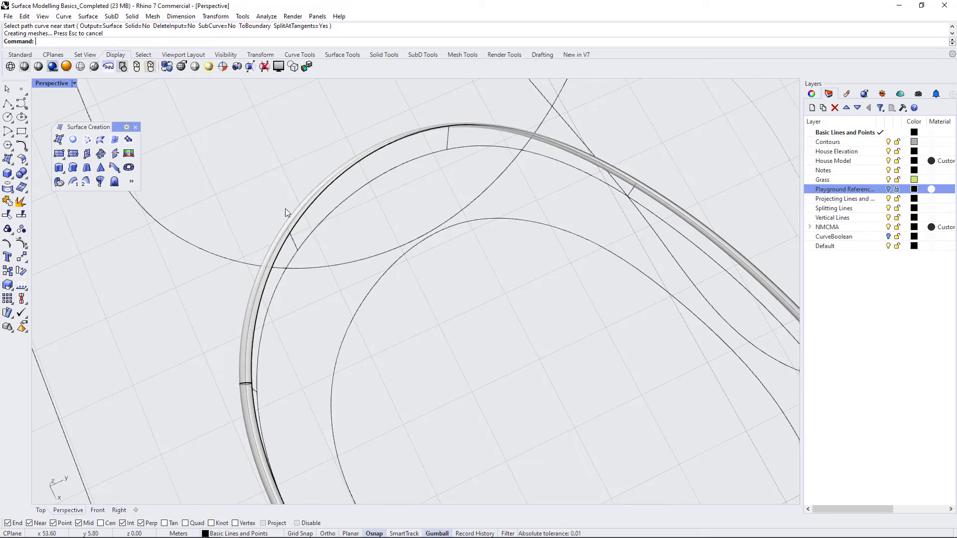
- Copy the small profile circle from its point on the raised oval curve to the top of a vertical support line around the bend
click(243, 382)
click(272, 408)
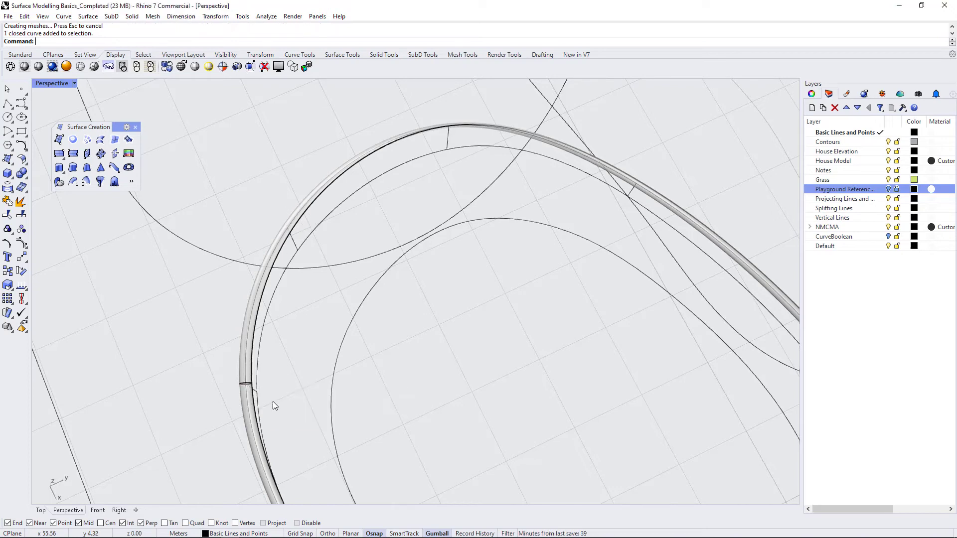
scroll(278, 440, up, 8)
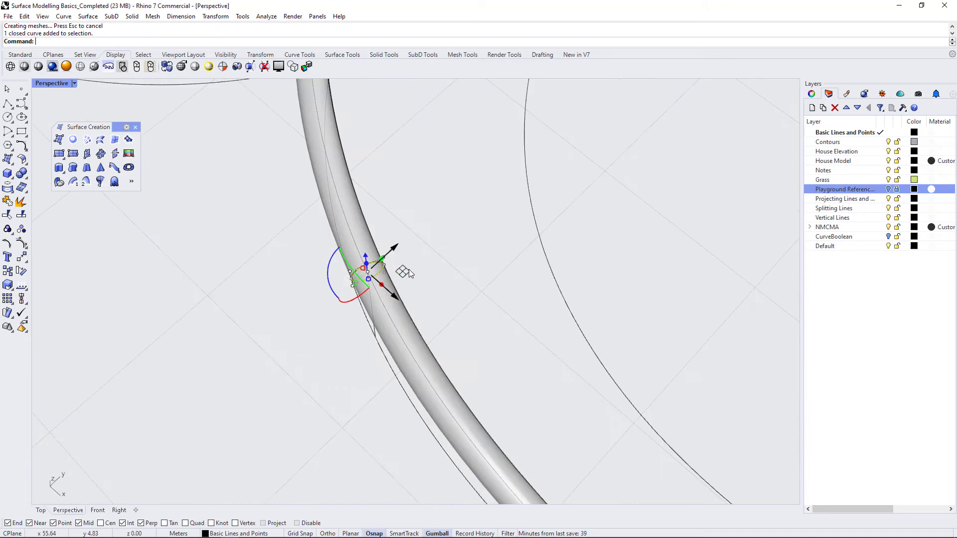
text(Copy)
key(Return)
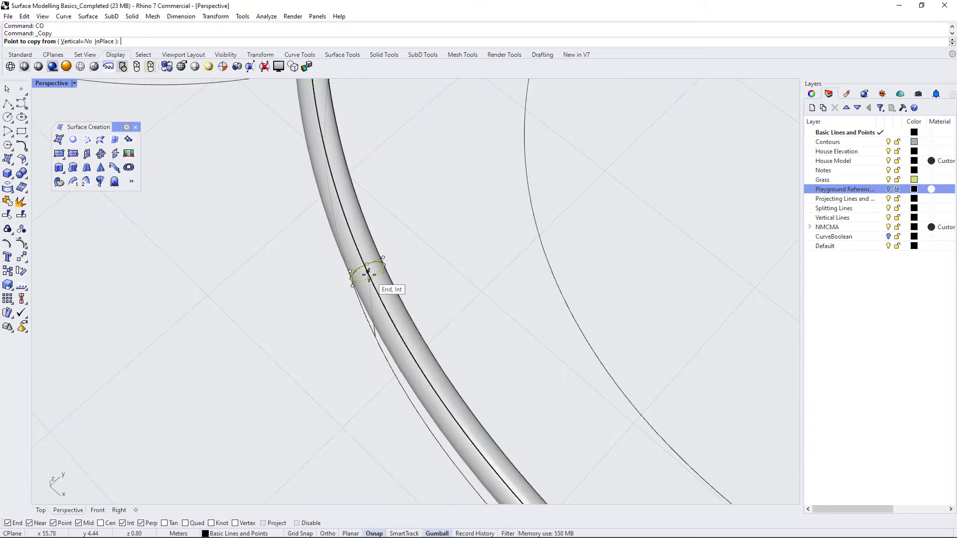
click(377, 277)
scroll(222, 411, down, 5)
scroll(348, 235, down, 3)
scroll(278, 299, up, 10)
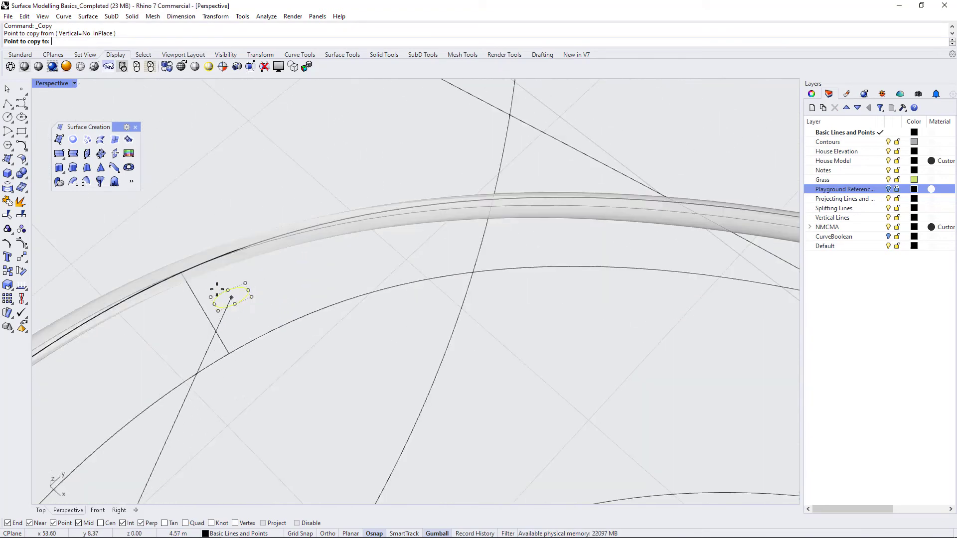
click(184, 267)
key(Return)
scroll(488, 298, down, 10)
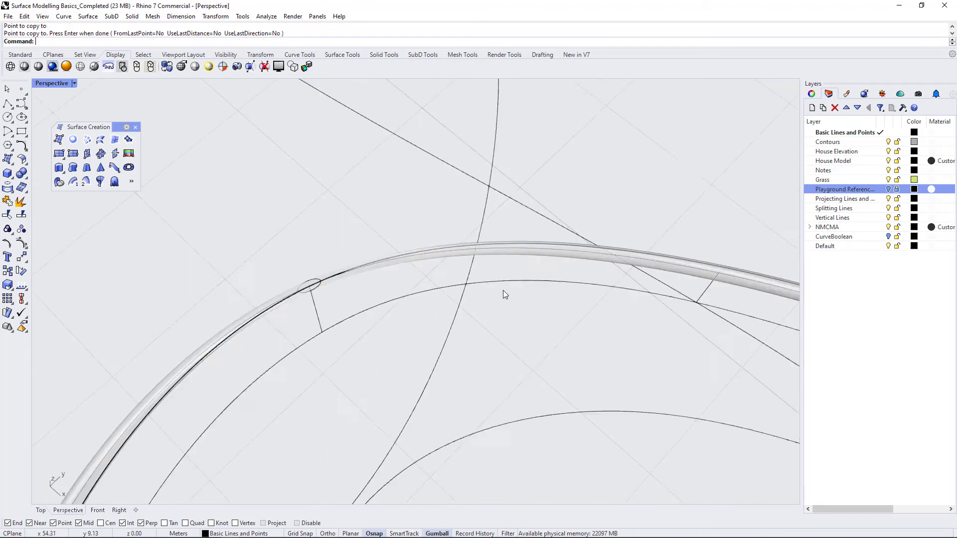
- Compare the copied circle's orientation with the original profile and the tube's changing direction around the oval
right_drag(527, 291, 464, 339)
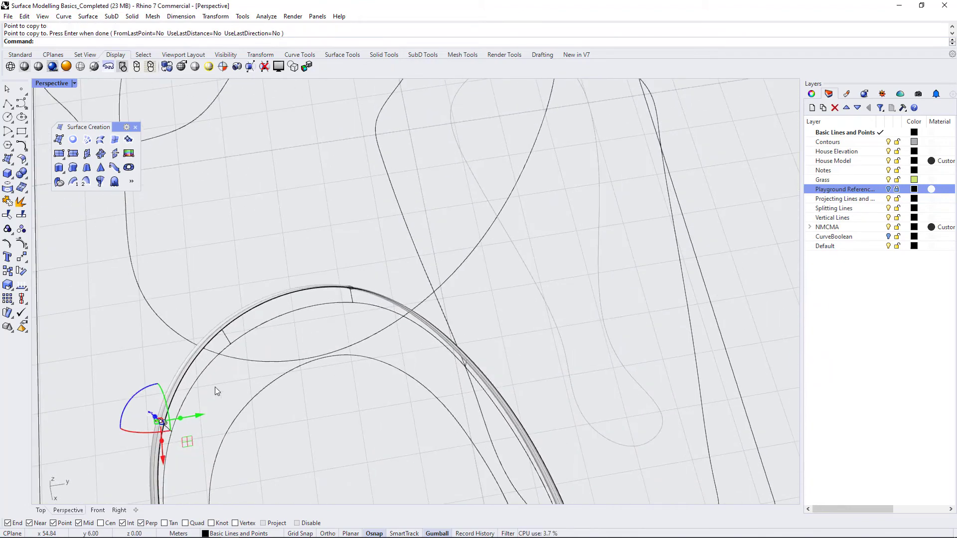
scroll(167, 434, up, 5)
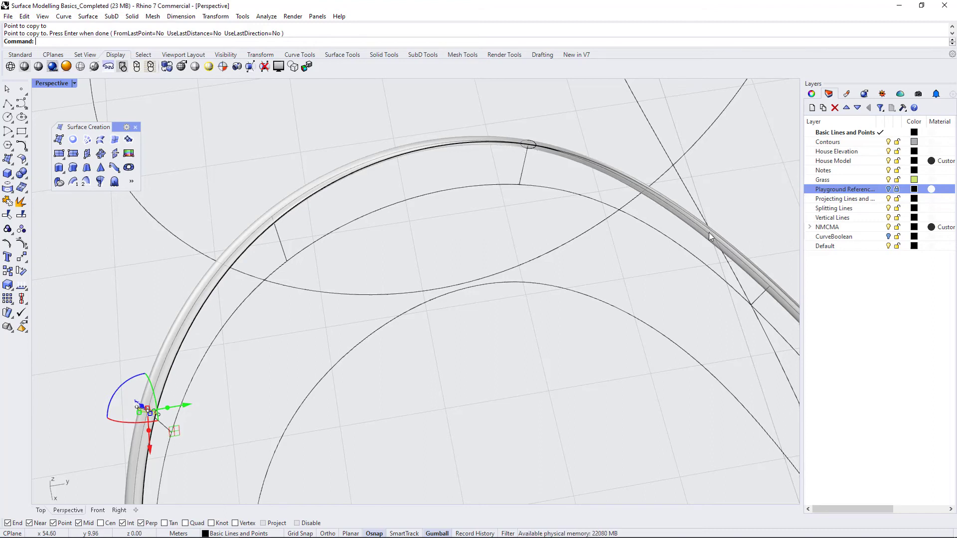
scroll(329, 156, down, 3)
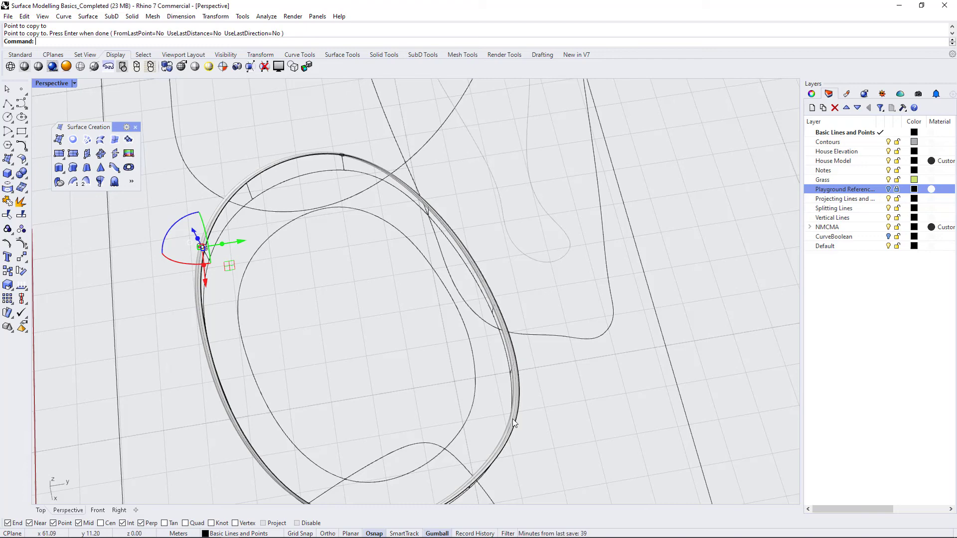
scroll(498, 384, down, 4)
scroll(494, 421, up, 4)
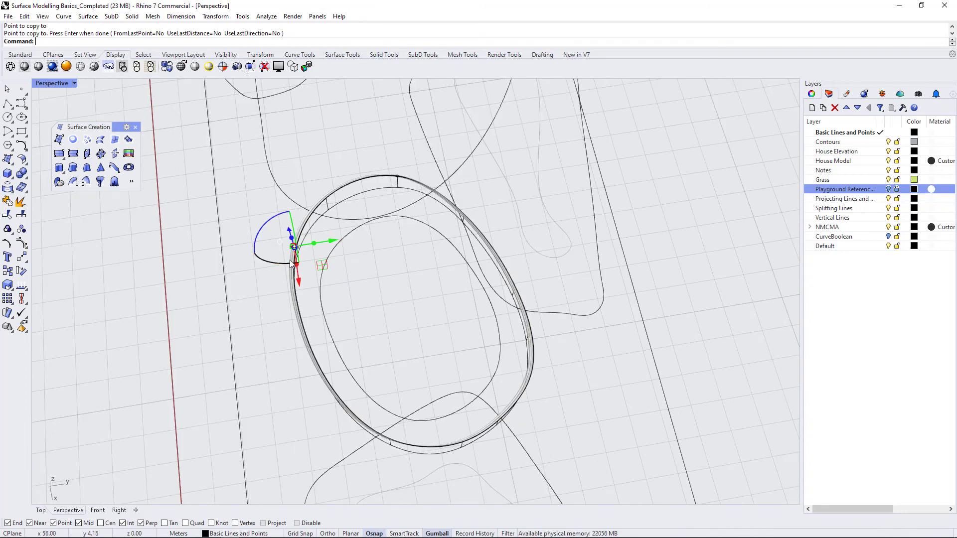
scroll(403, 178, up, 5)
scroll(450, 391, down, 3)
scroll(502, 357, down, 6)
- Examine the whole tube from a low oblique angle, checking how its cross-section varies along the raised oval curve
right_drag(470, 357, 543, 187)
scroll(544, 187, up, 2)
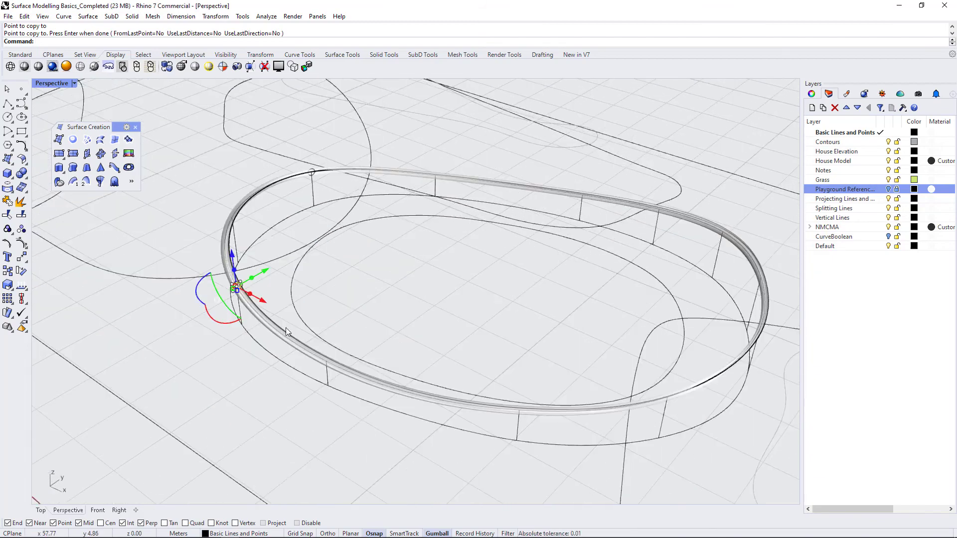
right_drag(453, 301, 421, 333)
scroll(424, 318, down, 5)
scroll(483, 333, up, 4)
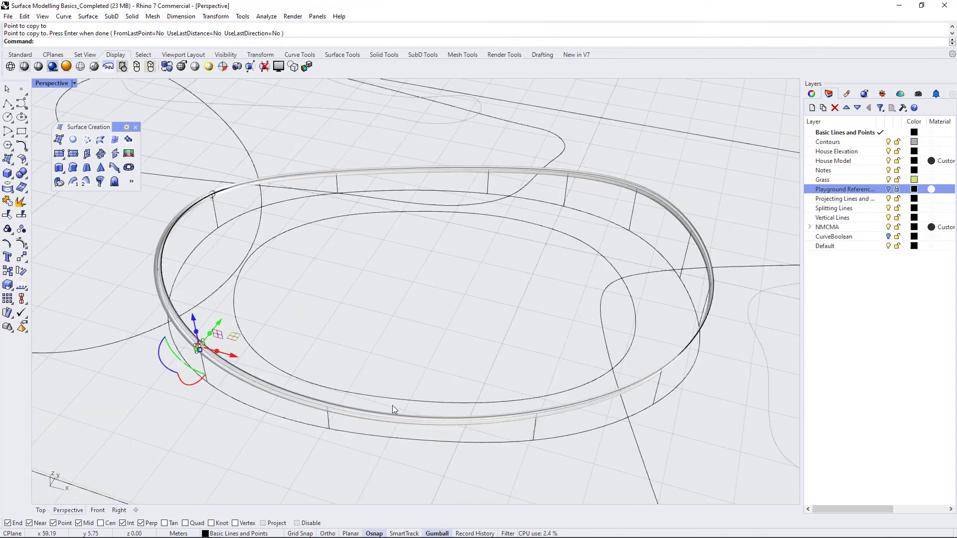
scroll(483, 325, down, 3)
right_drag(489, 323, 564, 340)
scroll(461, 331, up, 3)
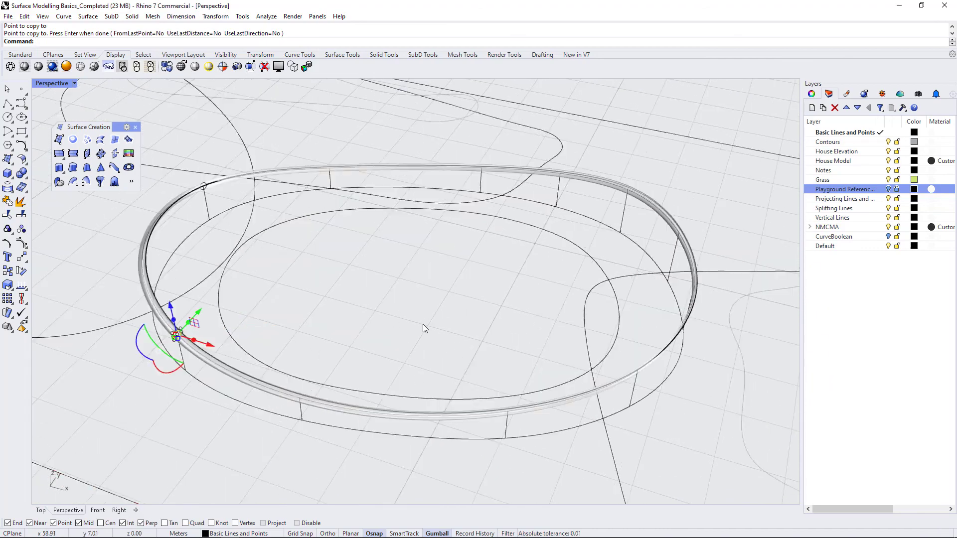